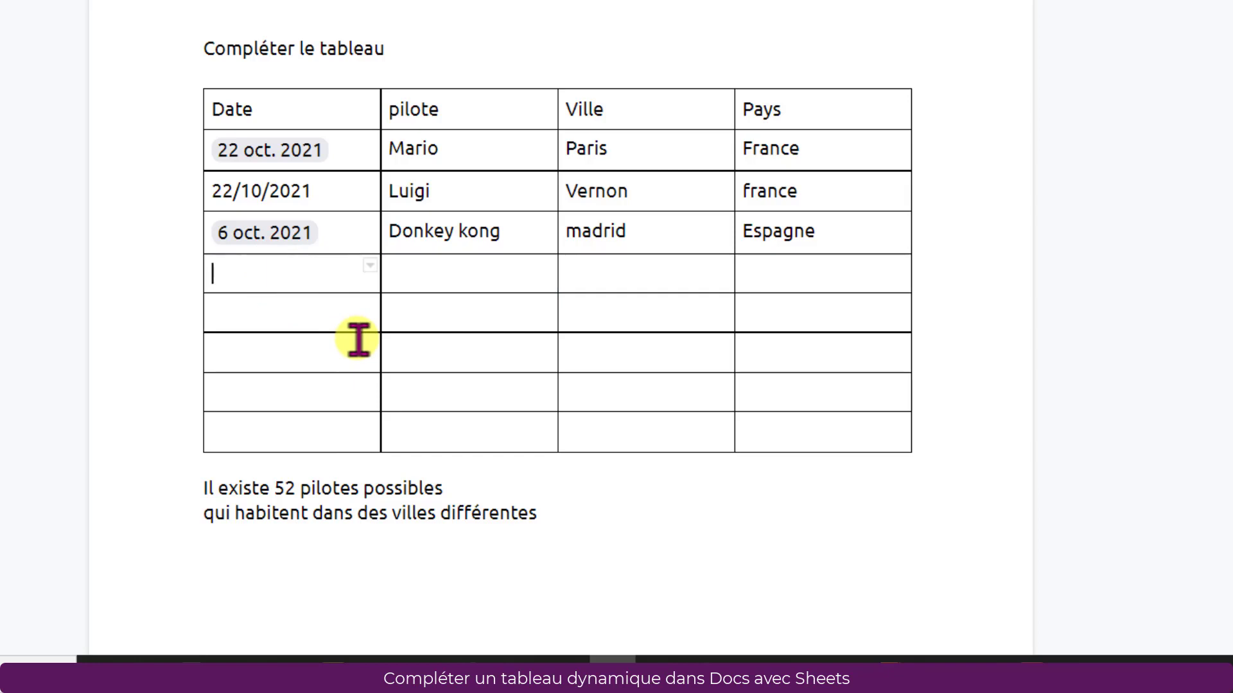
Insert a date chip for 22 October 2021 in the first empty Date cell of the table
{"action": "type", "text": "@"}
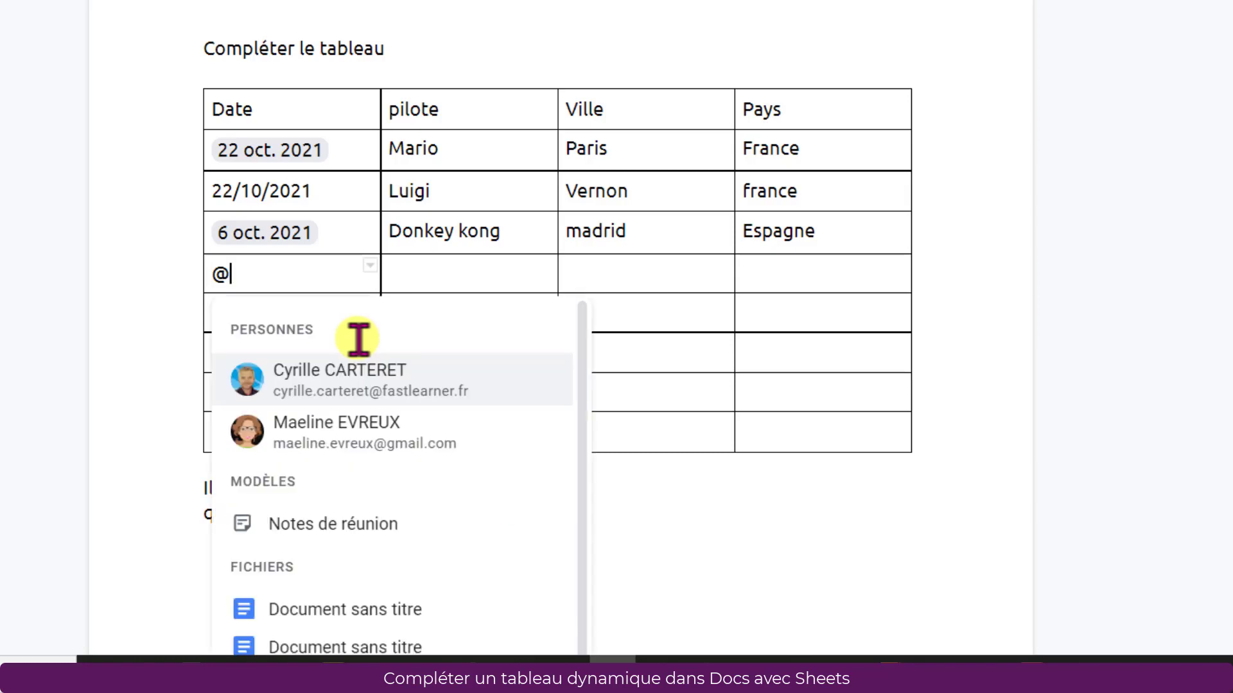
{"action": "type", "text": "date"}
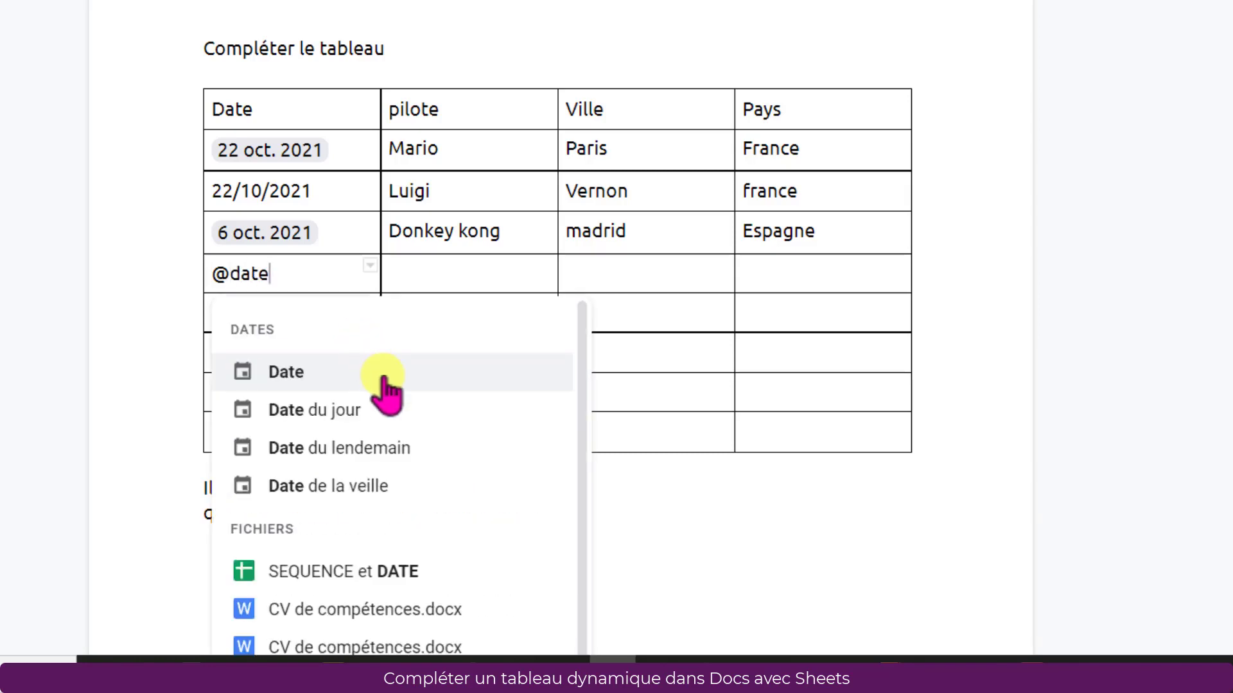
{"action": "key", "text": "Down"}
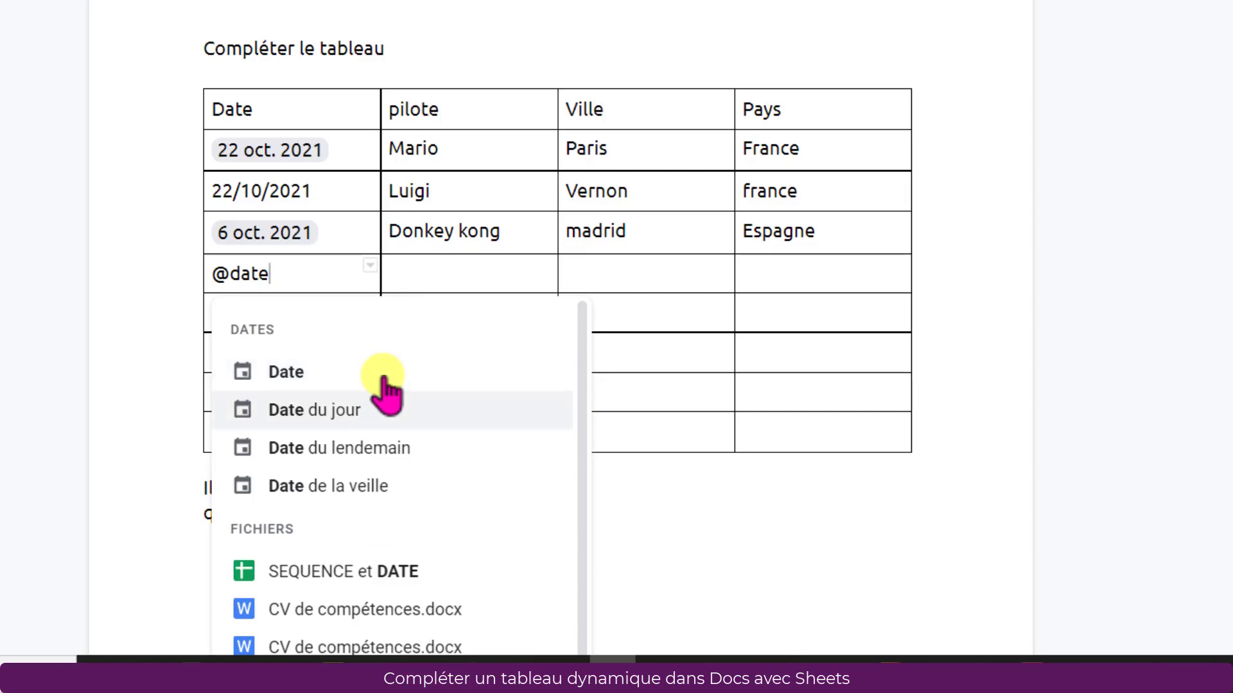
{"action": "key", "text": "Down"}
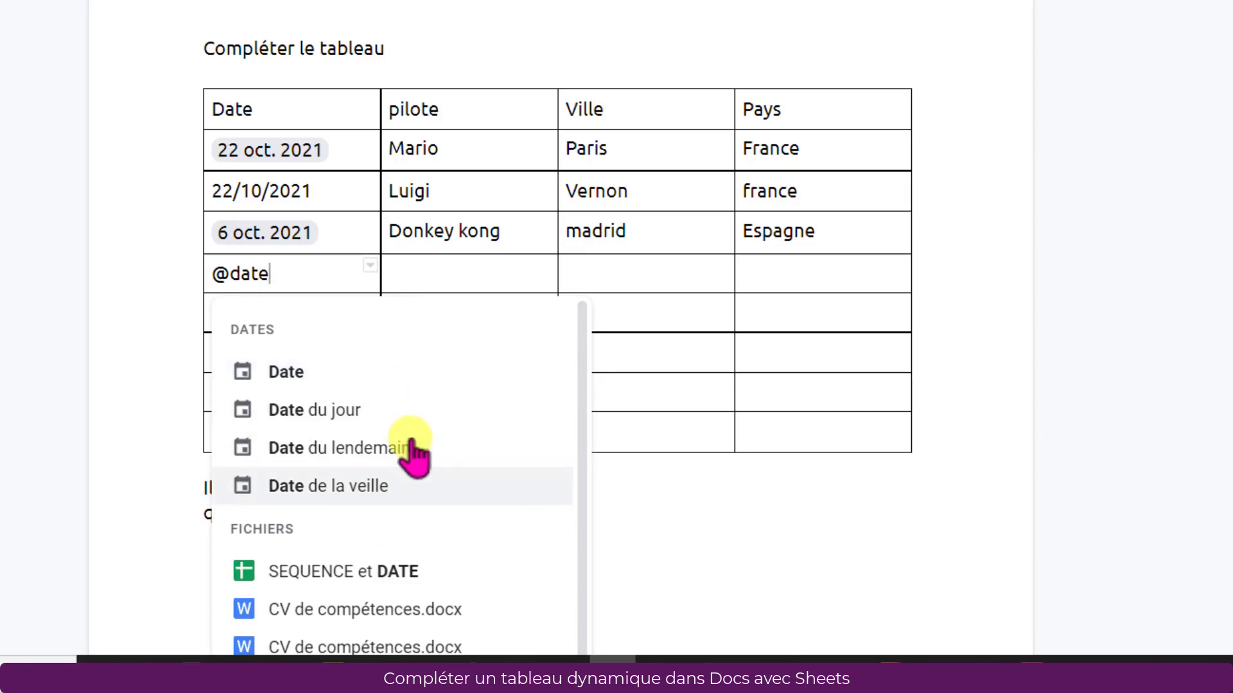
{"action": "left_click", "coordinate": [308, 367]}
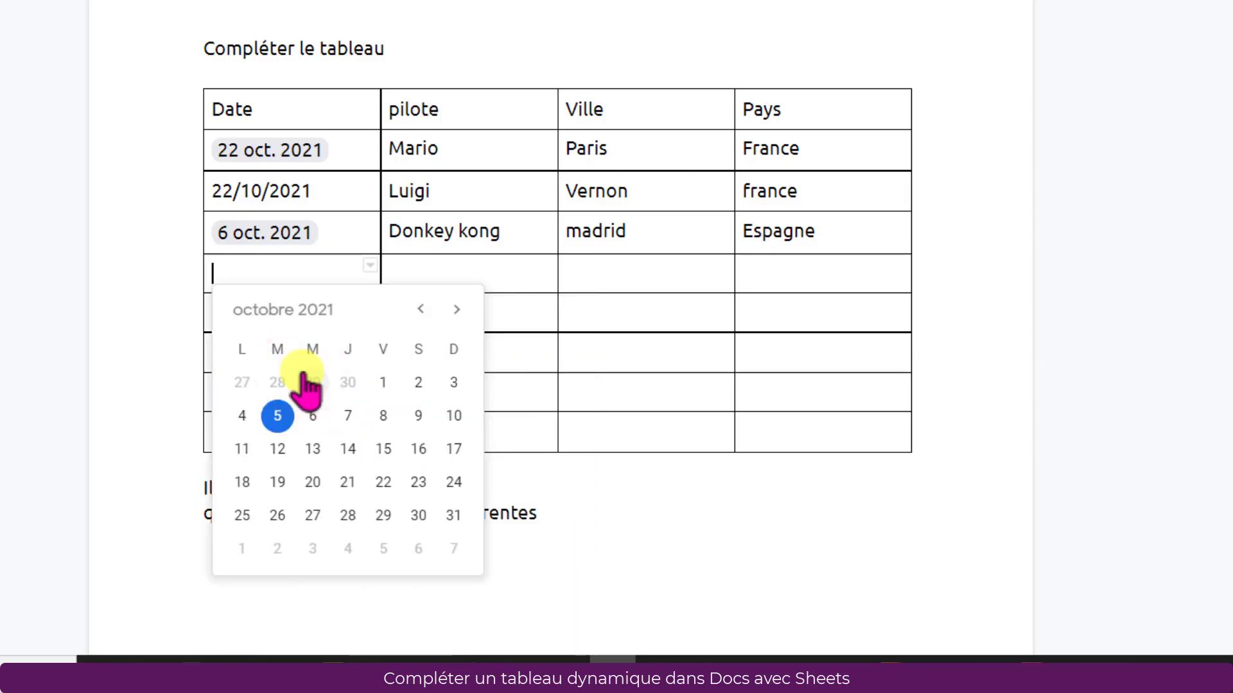
{"action": "left_click", "coordinate": [383, 482]}
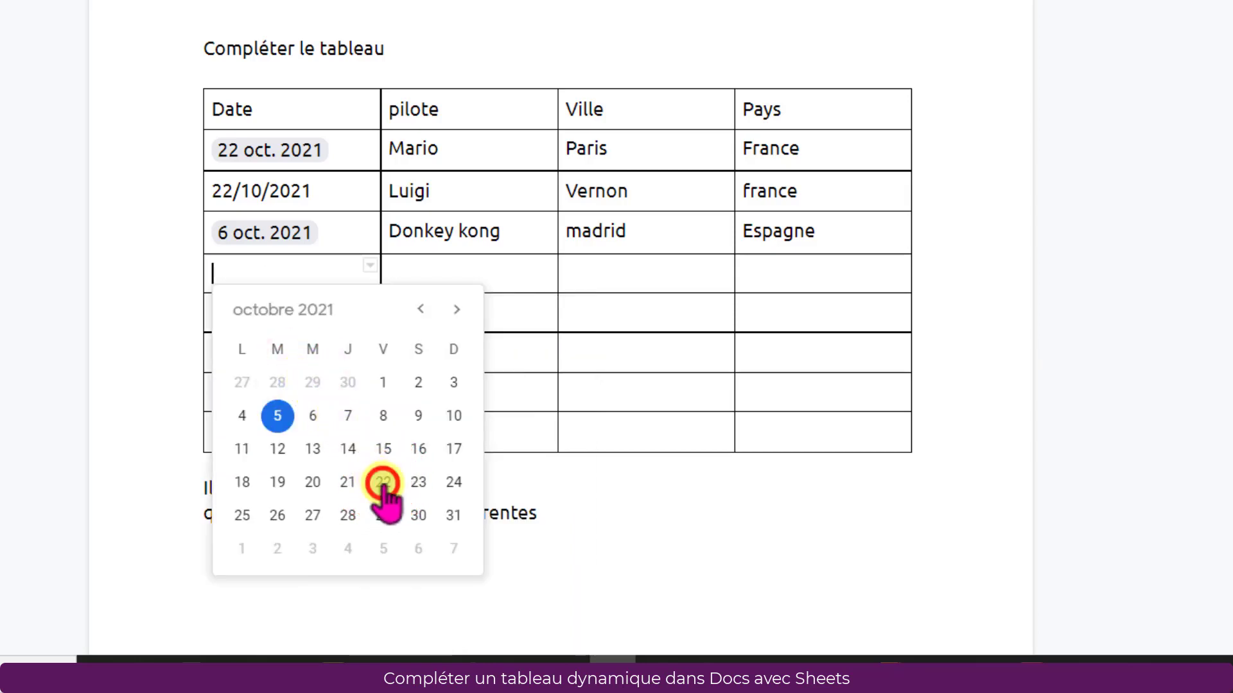
Complete that table row with pilote Toad, ville Bordeaux and pays France
{"action": "left_click", "coordinate": [421, 281]}
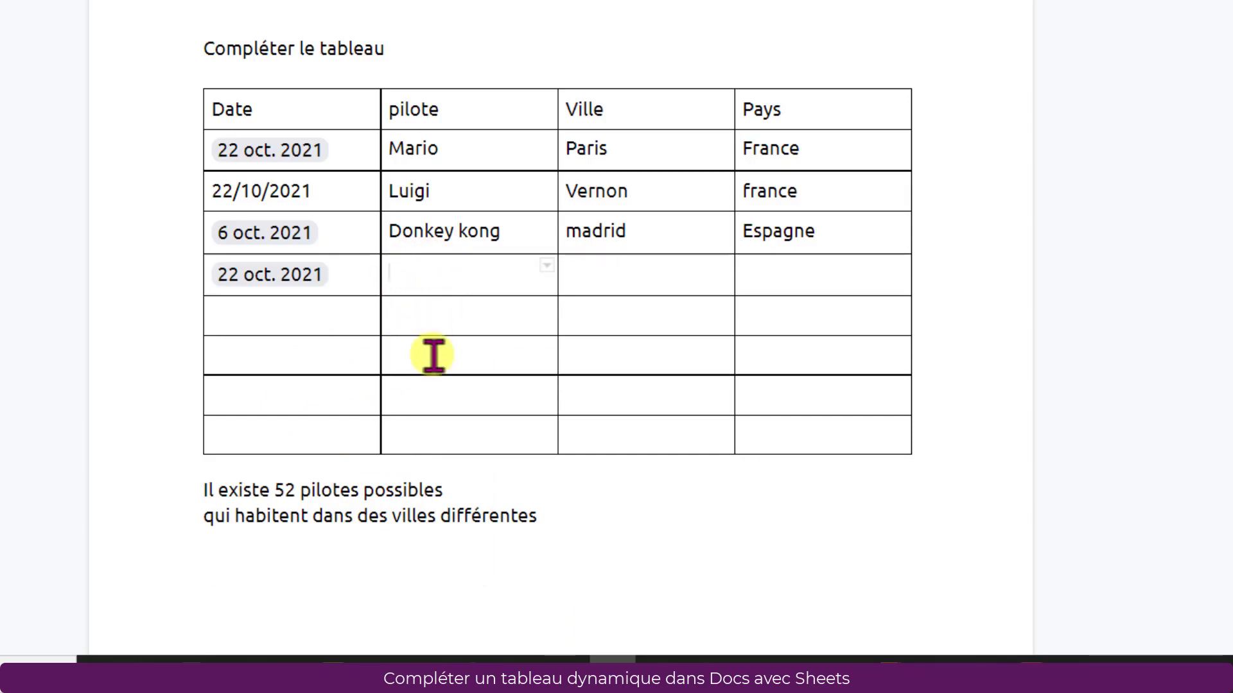
{"action": "type", "text": "Toad"}
{"action": "left_click", "coordinate": [598, 280]}
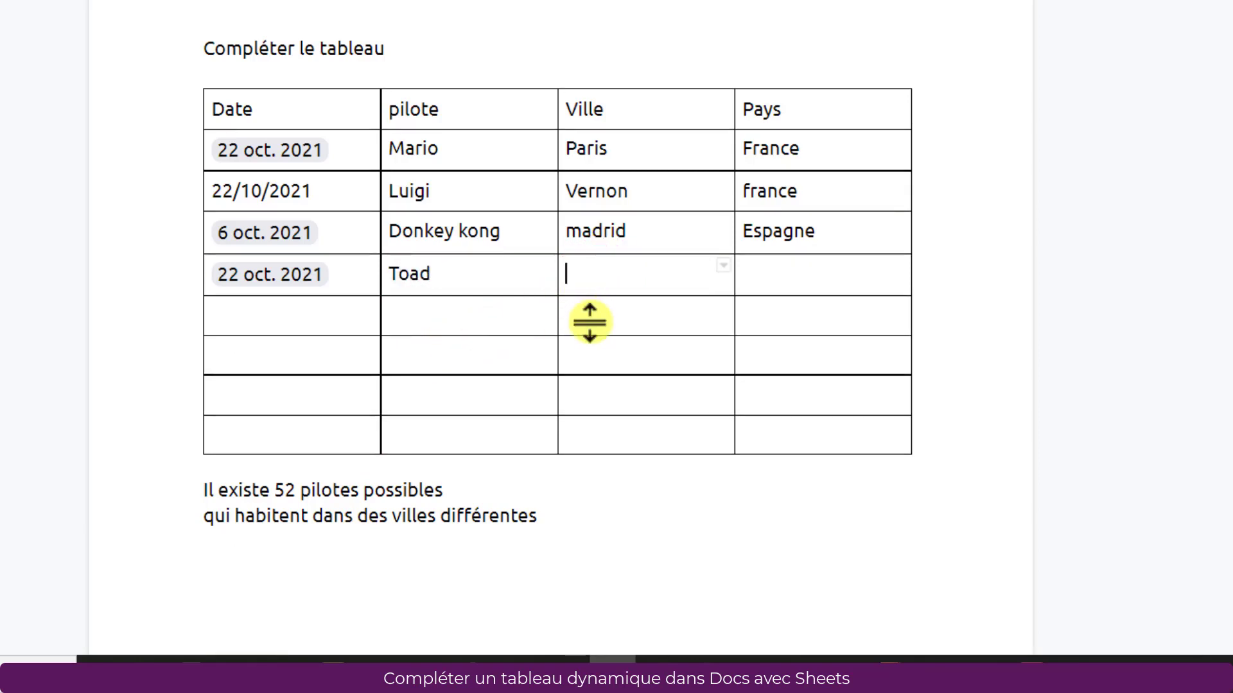
{"action": "type", "text": "Bordeaux"}
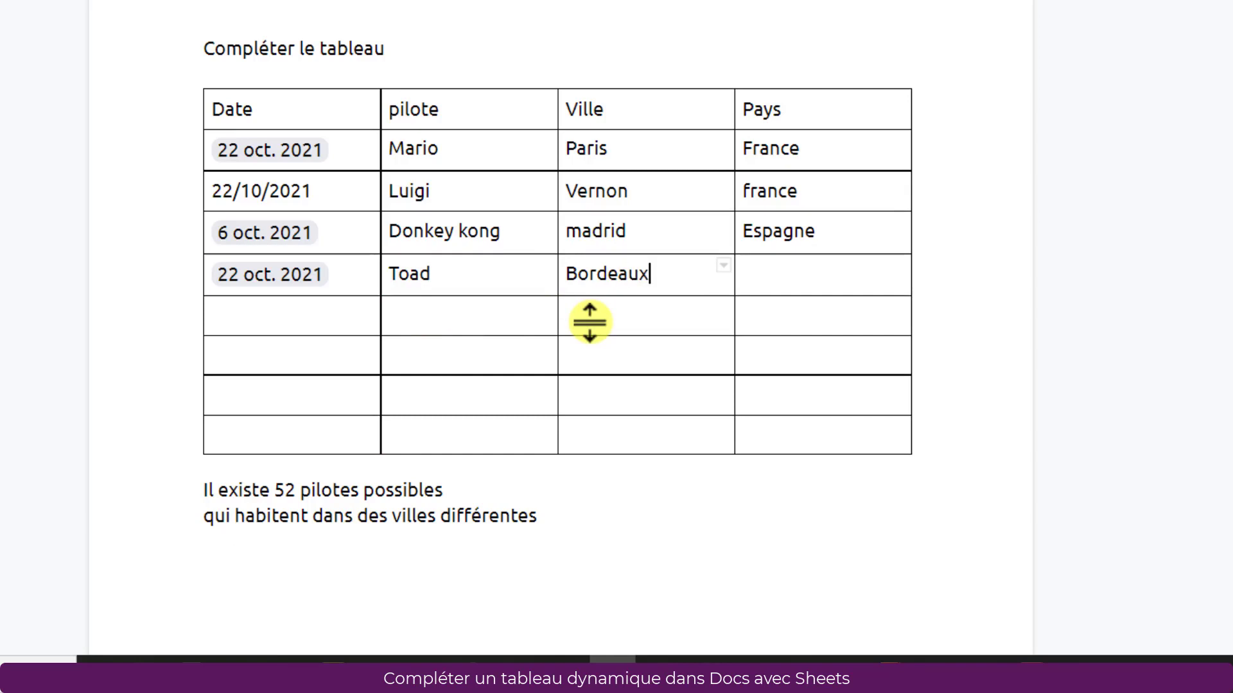
{"action": "left_click", "coordinate": [777, 279]}
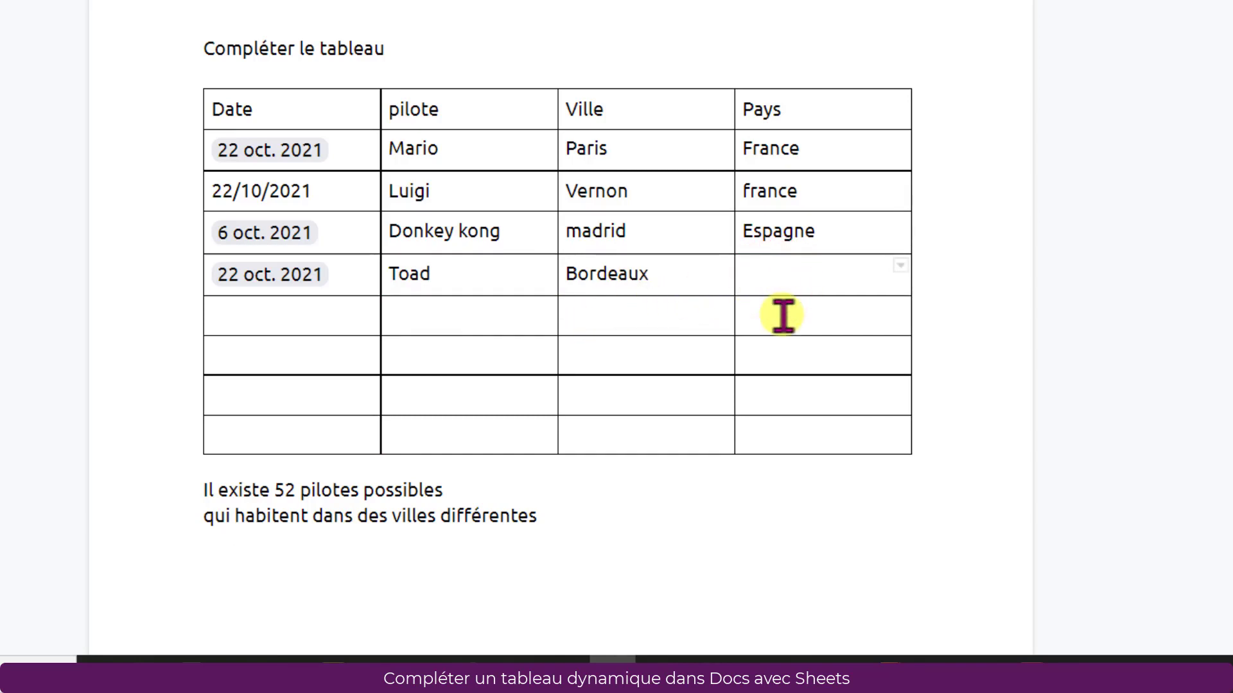
{"action": "type", "text": "France"}
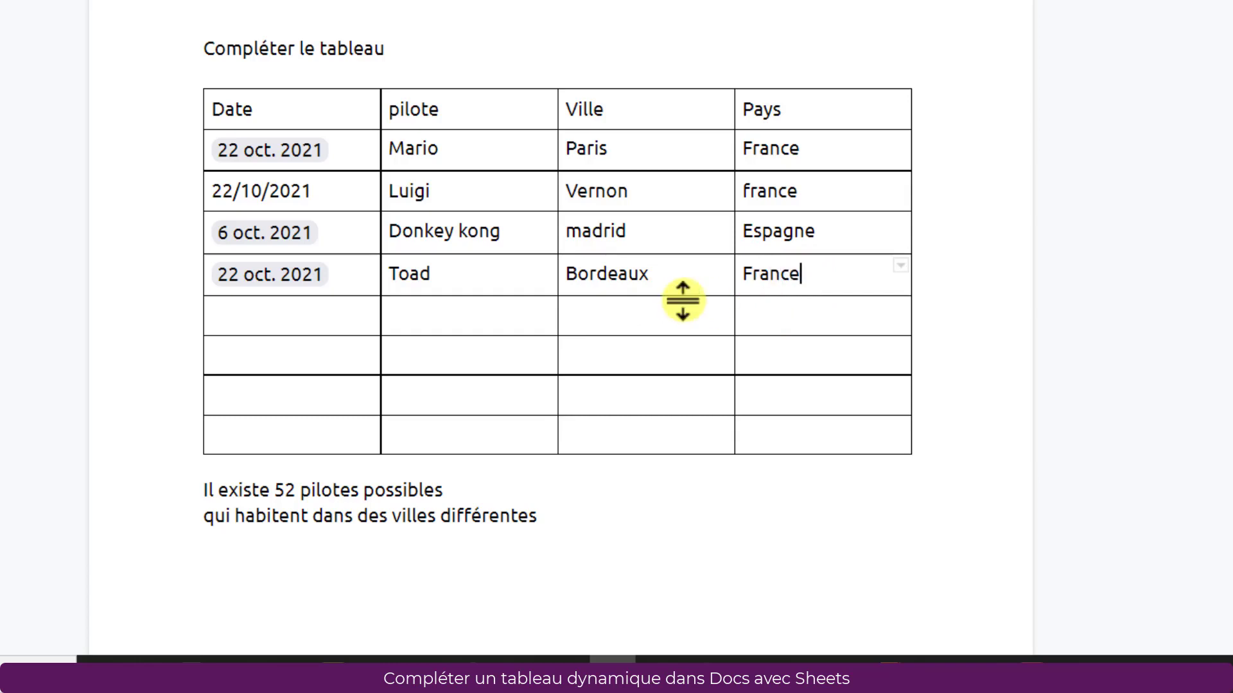
{"action": "left_click", "coordinate": [656, 264]}
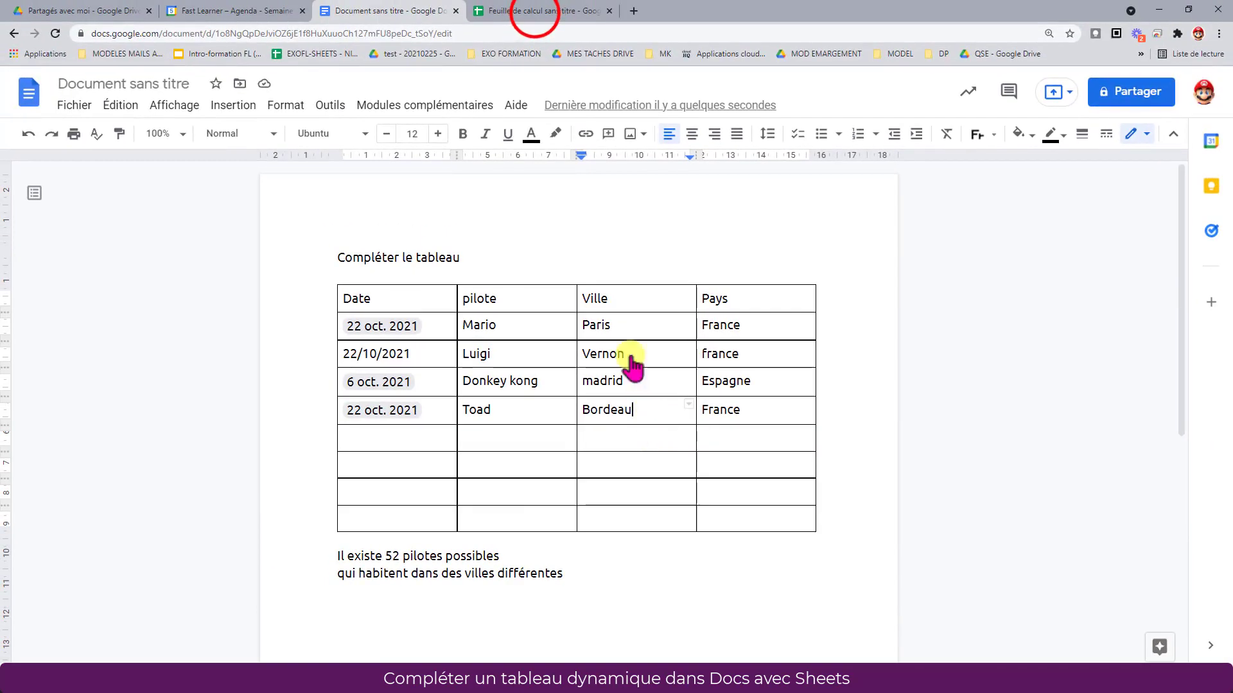
Switch to the open Google Sheets spreadsheet and apply cyan alternating colours with a header to the Pilote column D
{"action": "left_click", "coordinate": [537, 11]}
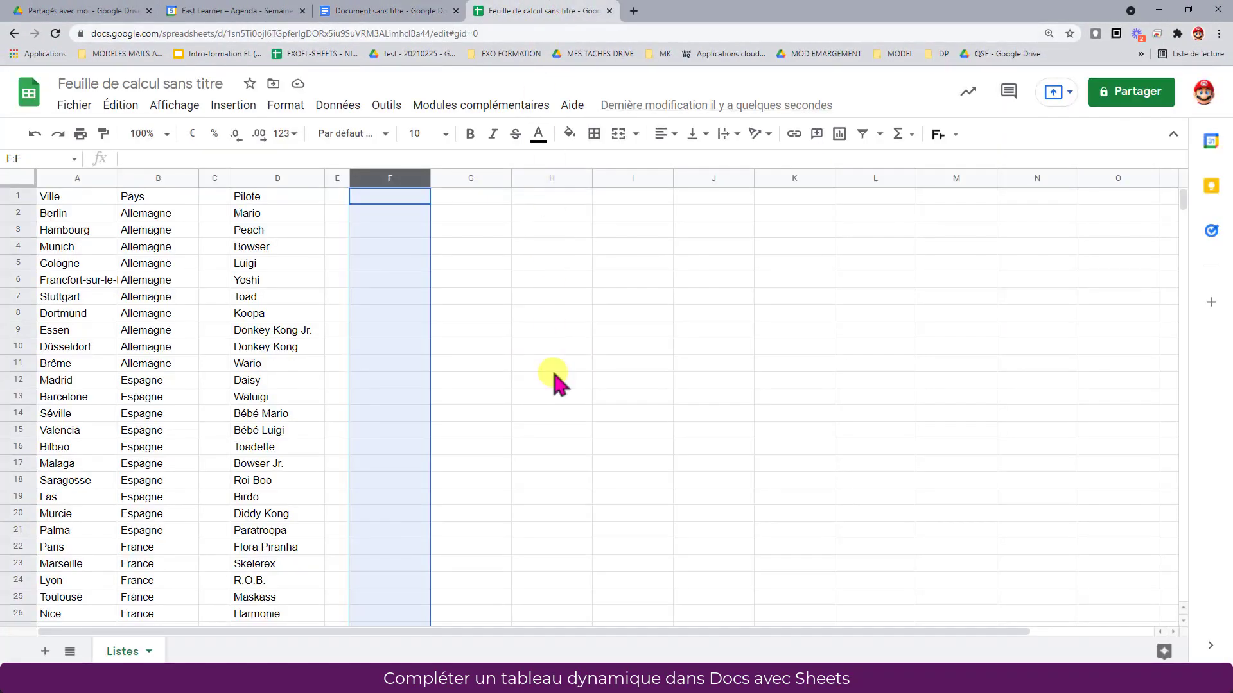
{"action": "left_click", "coordinate": [283, 178]}
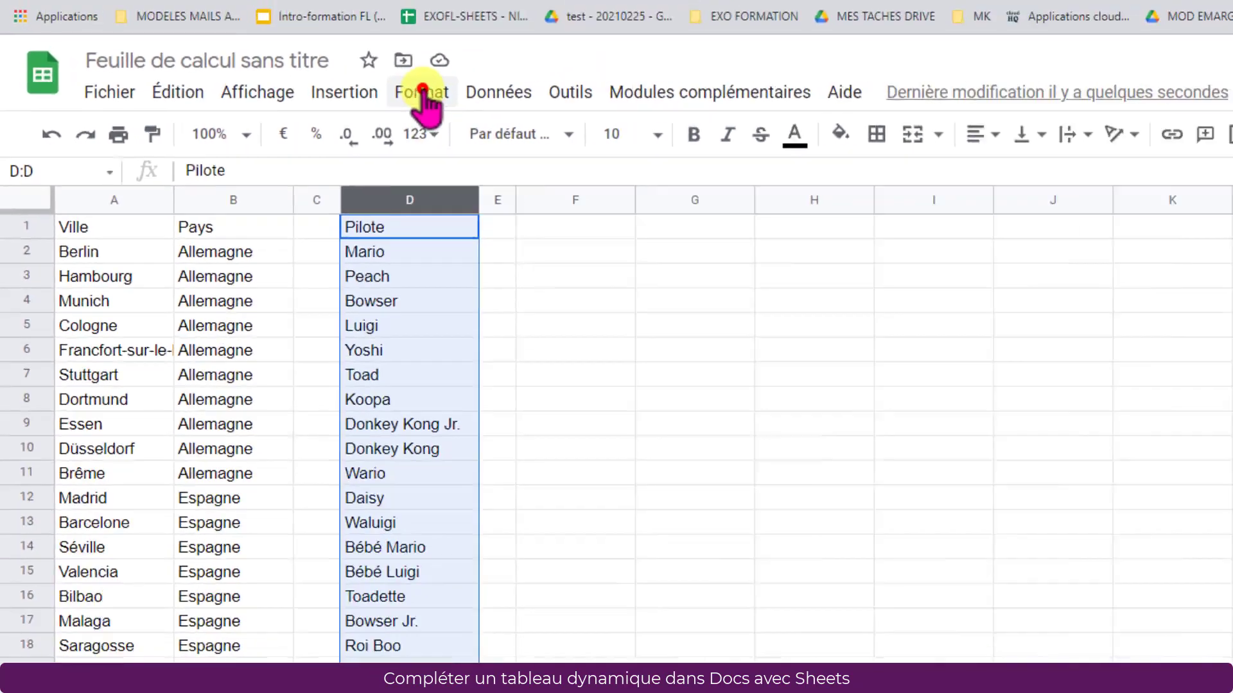
{"action": "left_click", "coordinate": [558, 80]}
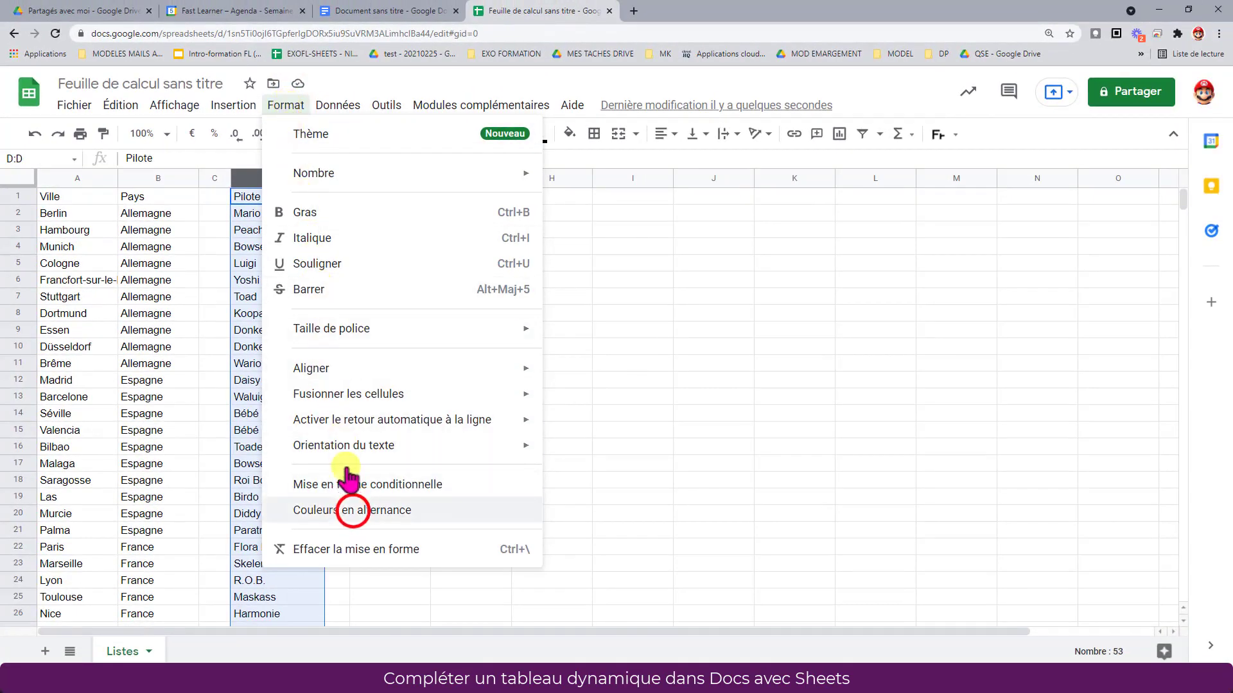
{"action": "left_click", "coordinate": [352, 510]}
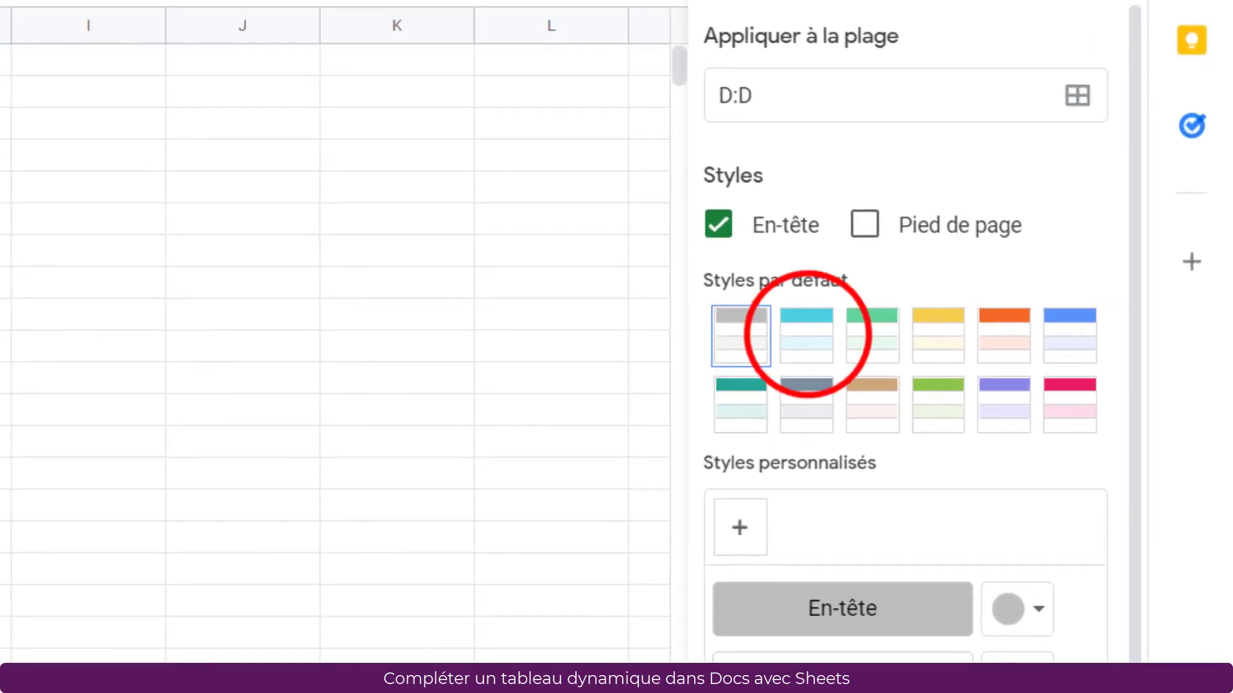
{"action": "left_click", "coordinate": [807, 335]}
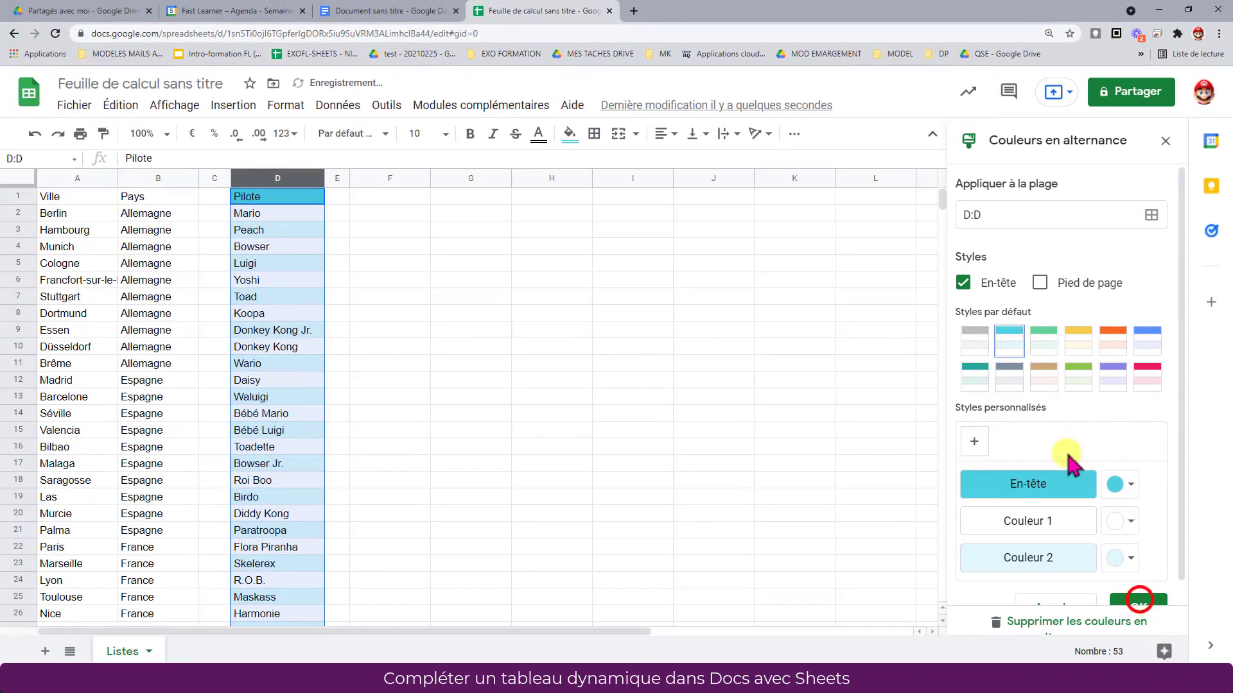
{"action": "scroll", "coordinate": [1066, 468], "scroll_direction": "down", "scroll_amount": 1}
{"action": "left_click", "coordinate": [1115, 596]}
{"action": "left_click", "coordinate": [536, 433]}
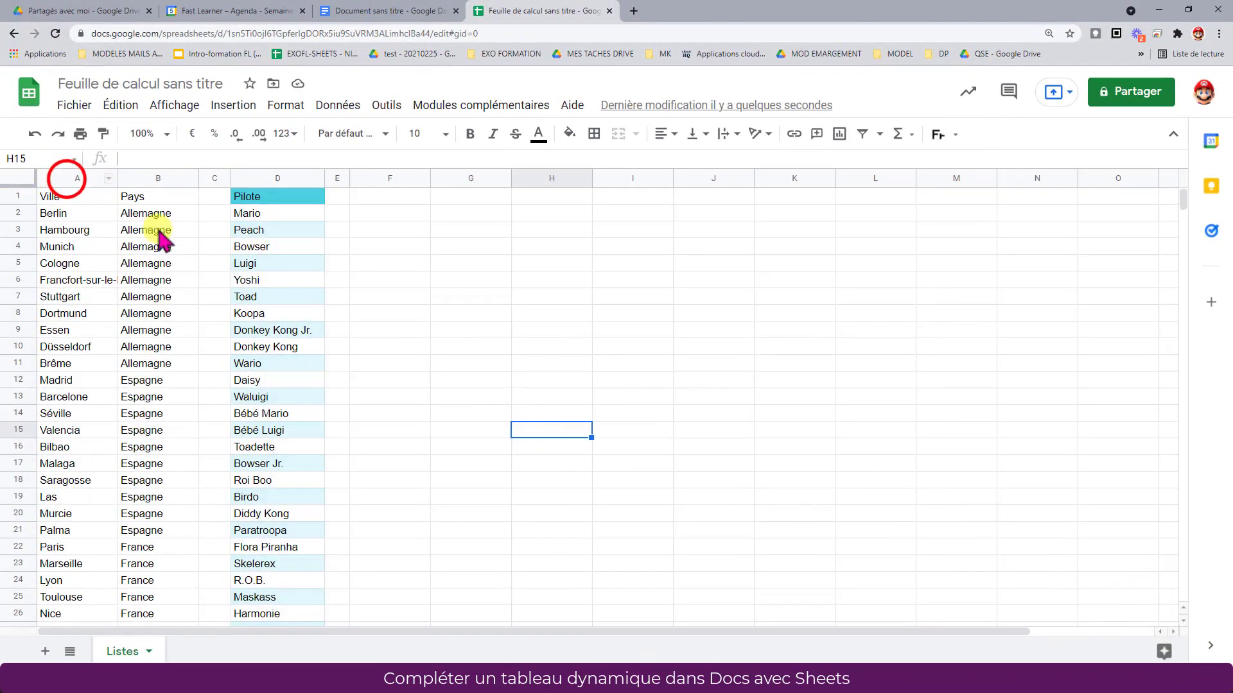
Apply orange alternating colours with a header to the Ville and Pays columns A:B
{"action": "left_click", "coordinate": [77, 178]}
{"action": "left_click", "coordinate": [137, 181], "text": "shift"}
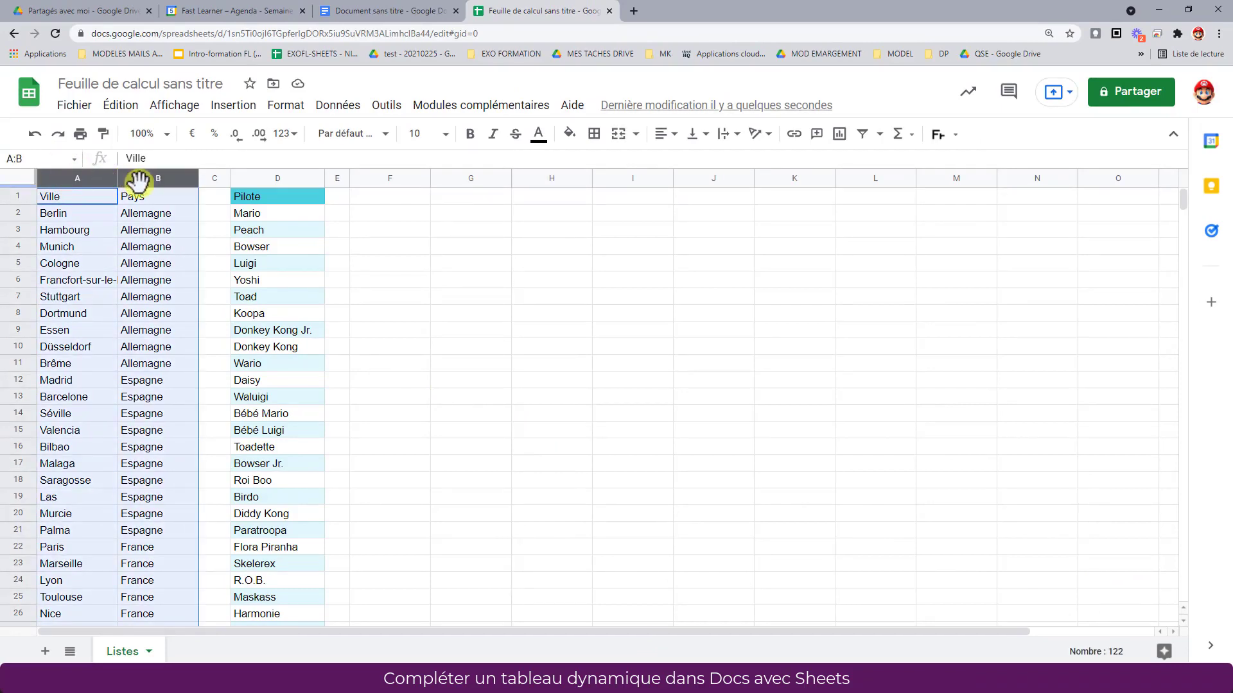
{"action": "left_click", "coordinate": [285, 106]}
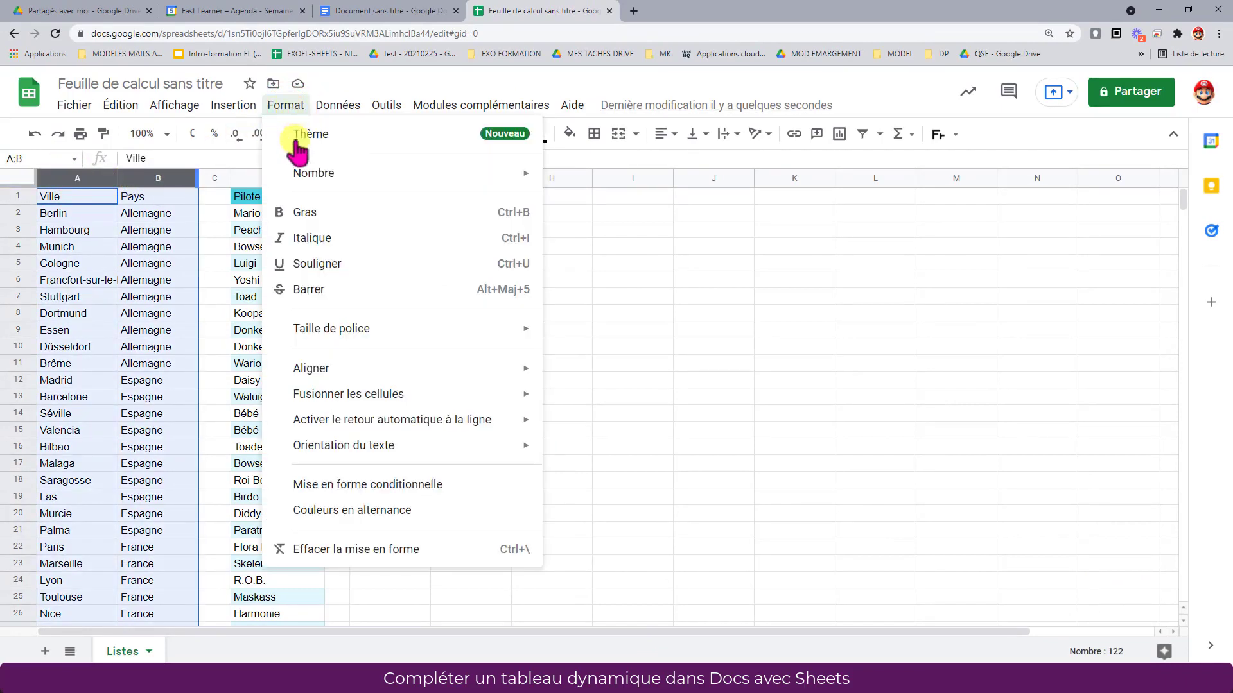
{"action": "left_click", "coordinate": [341, 512]}
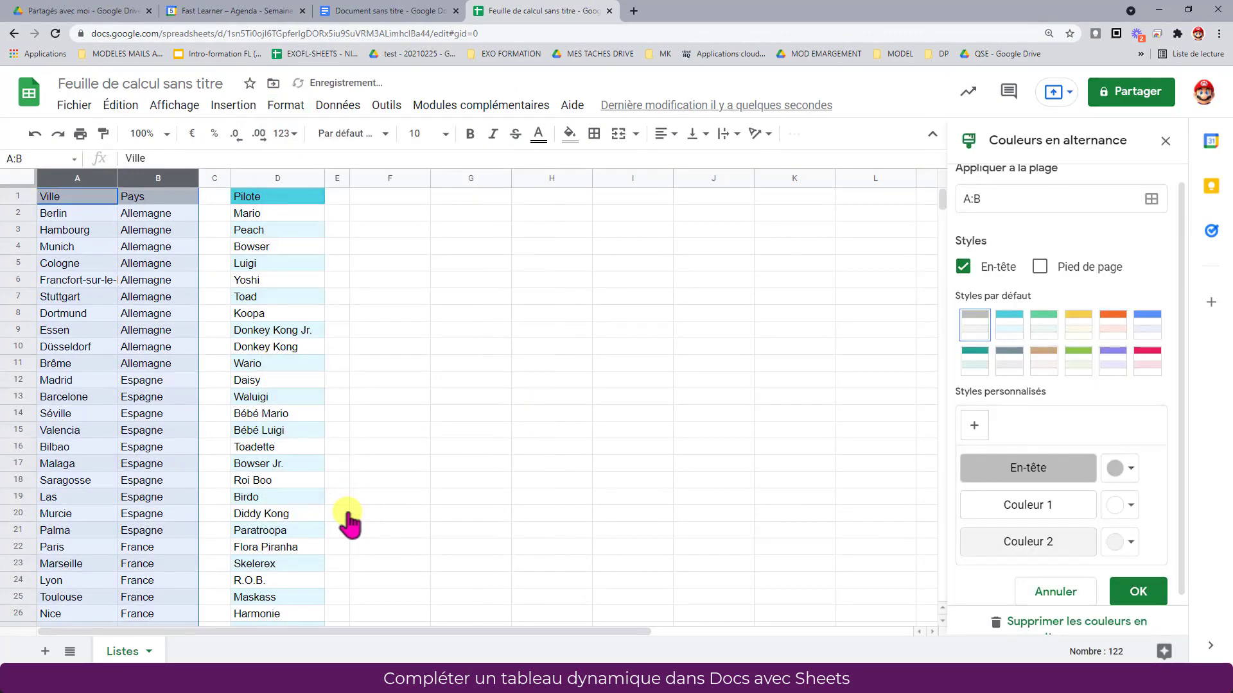
{"action": "left_click", "coordinate": [1113, 324]}
{"action": "left_click", "coordinate": [1138, 591]}
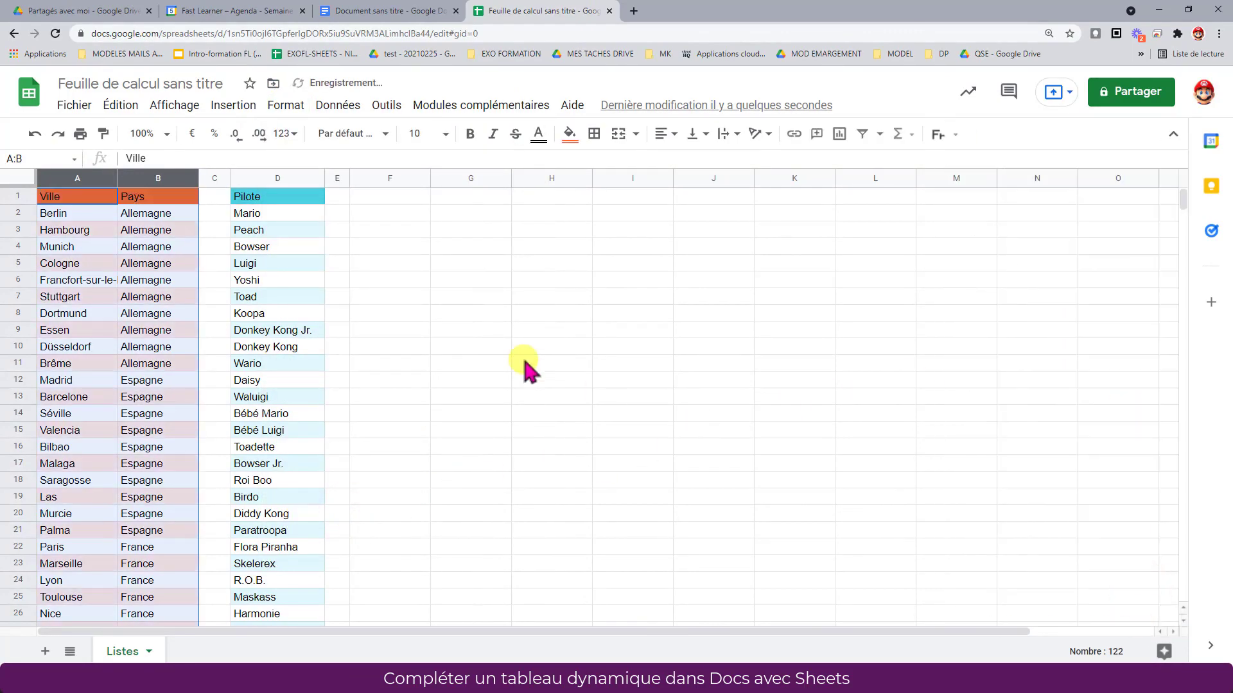
{"action": "left_click", "coordinate": [523, 353]}
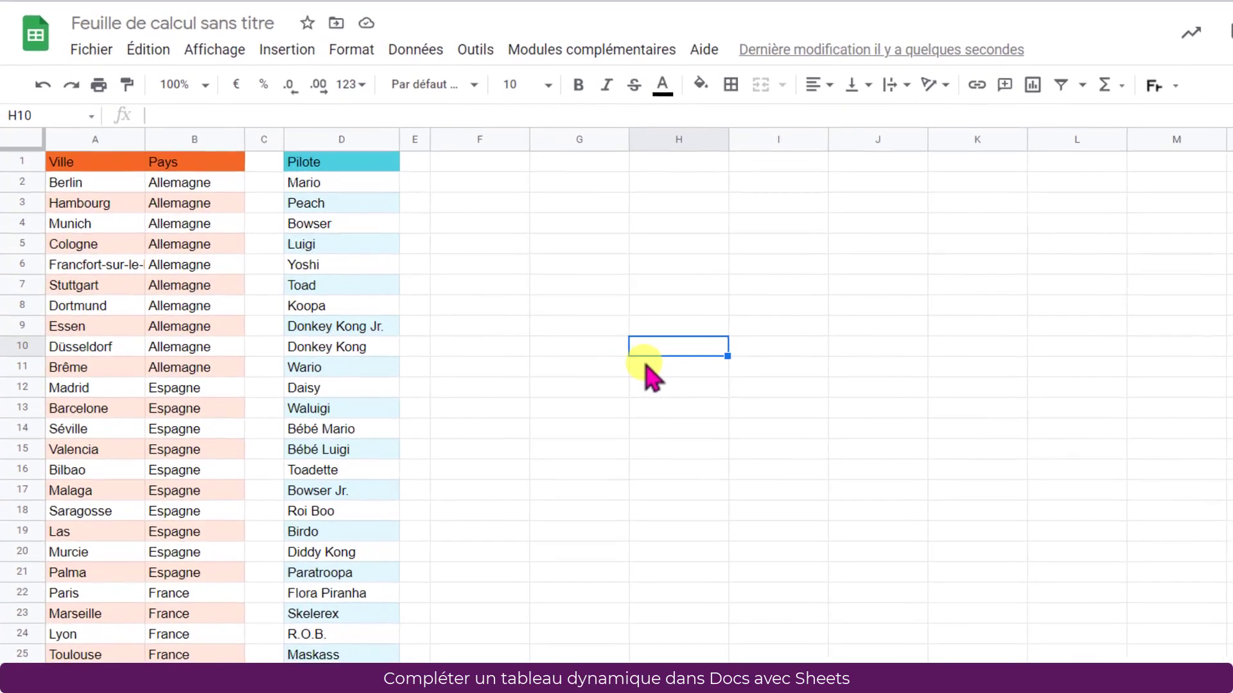
{"action": "key", "text": "Right"}
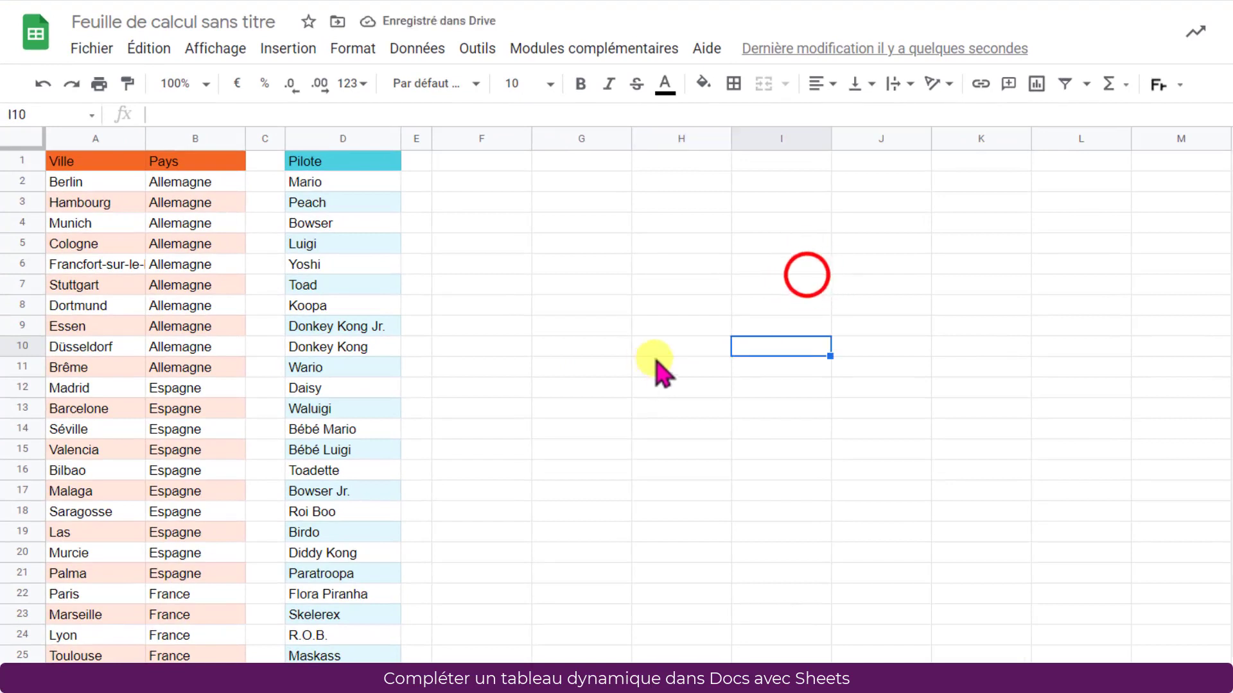
Apply all borders to the empty range G3:J13 to lay out a four-column table
{"action": "left_click_drag", "start_coordinate": [581, 202], "coordinate": [860, 257]}
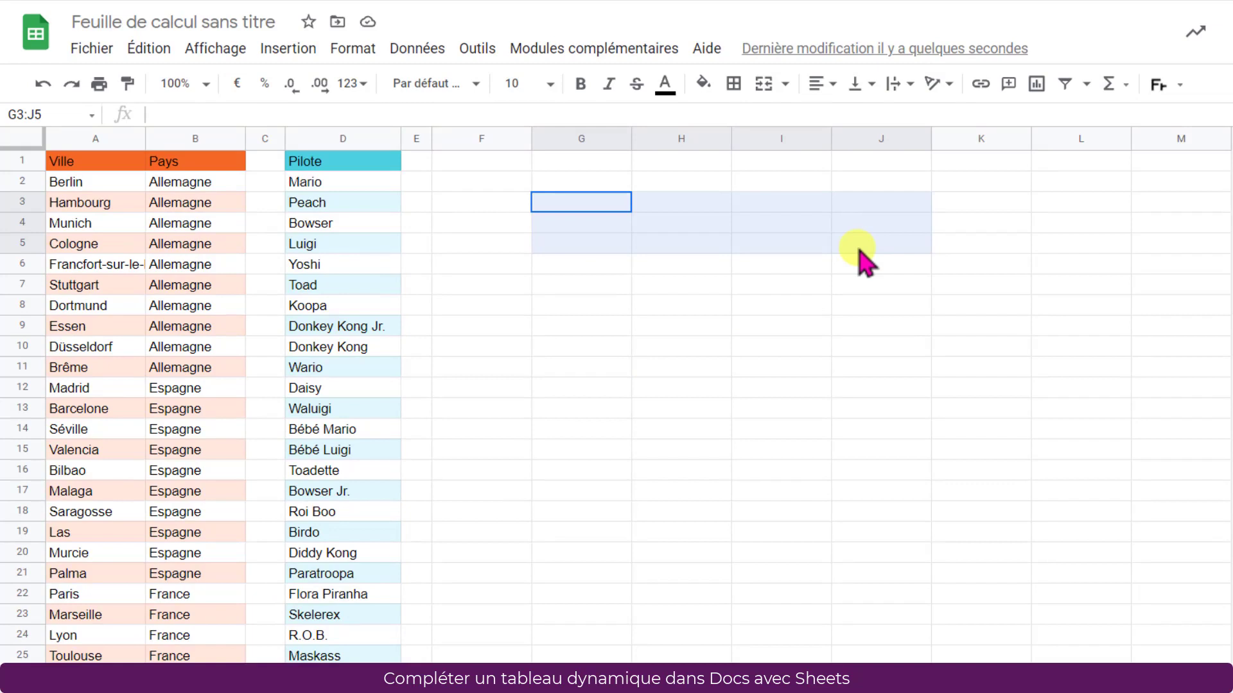
{"action": "key", "text": "shift+Down"}
{"action": "key", "text": "shift+Down"}
{"action": "key", "text": "shift+Down"}
{"action": "key", "text": "shift+Down"}
{"action": "key", "text": "shift+Down"}
{"action": "key", "text": "shift+Down"}
{"action": "key", "text": "shift+Down"}
{"action": "key", "text": "shift+Down"}
{"action": "left_click", "coordinate": [734, 84]}
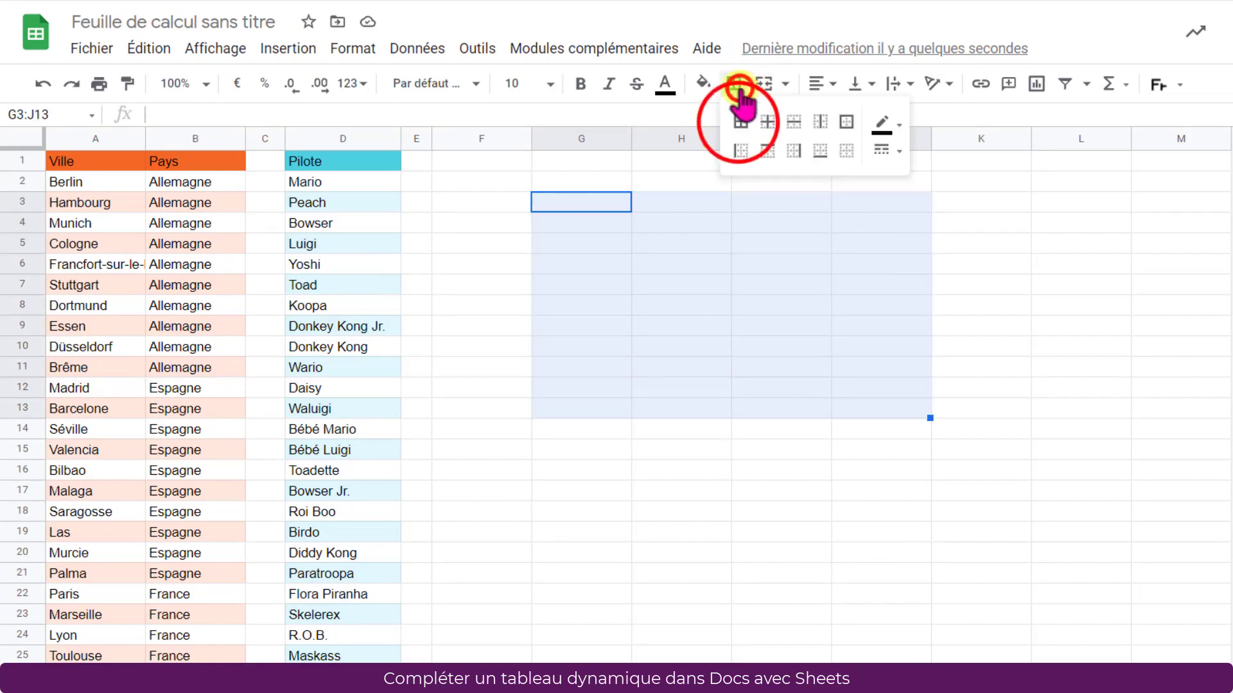
{"action": "left_click", "coordinate": [740, 122]}
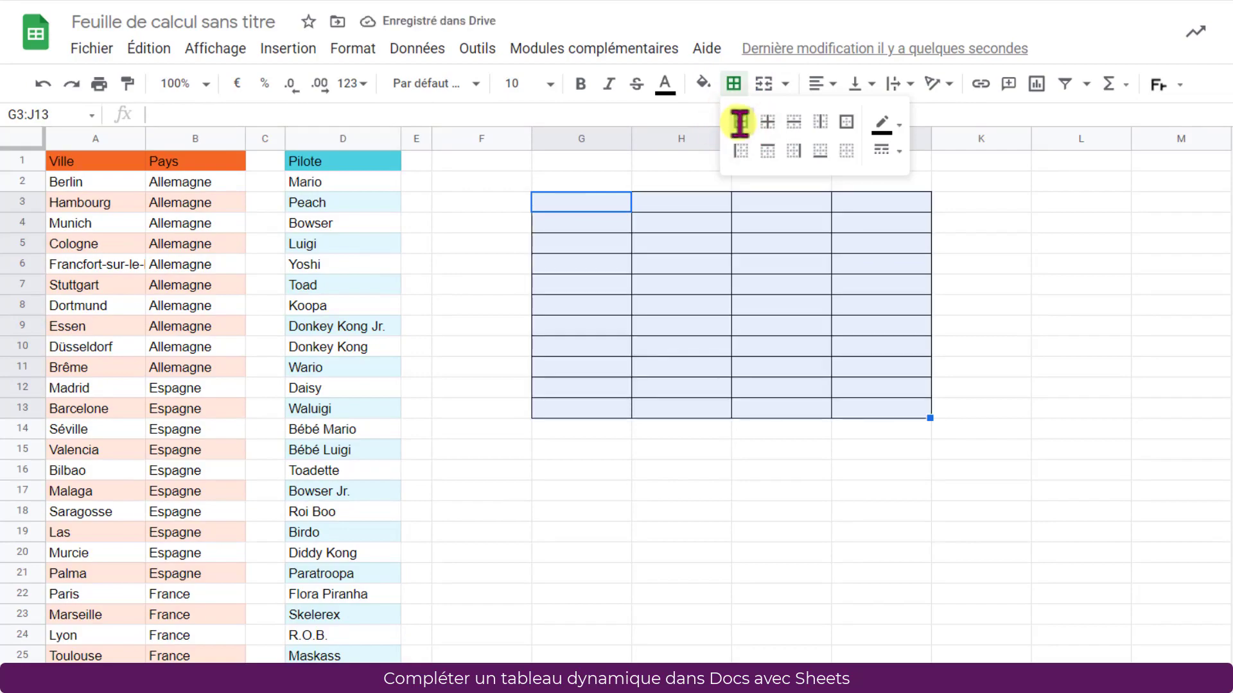
Apply light green alternating colours with a header row to the bordered range G3:J13
{"action": "left_click", "coordinate": [353, 48]}
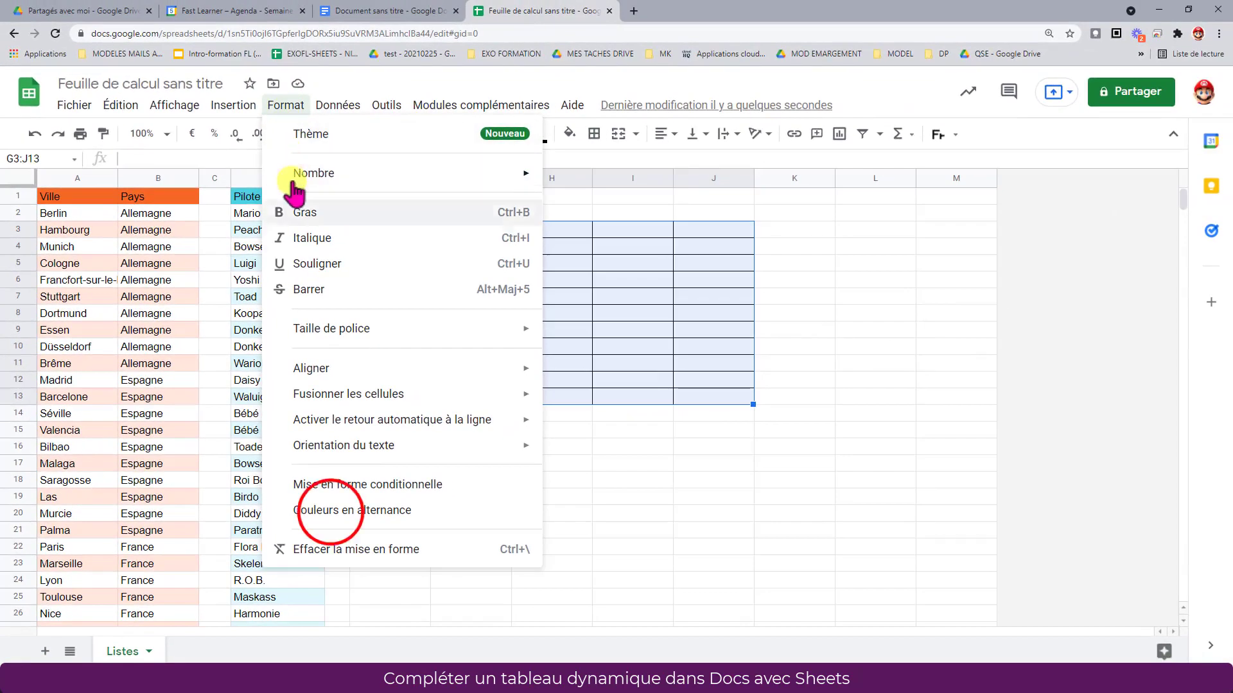
{"action": "left_click", "coordinate": [347, 518]}
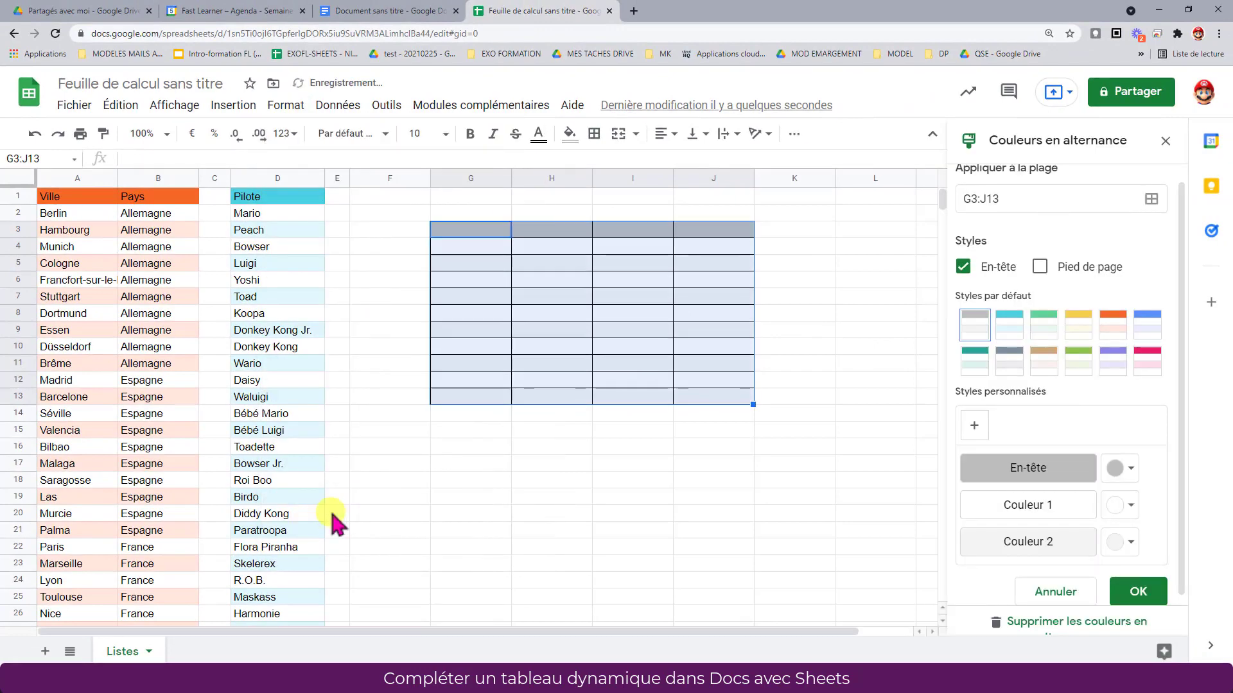
{"action": "left_click", "coordinate": [1078, 362]}
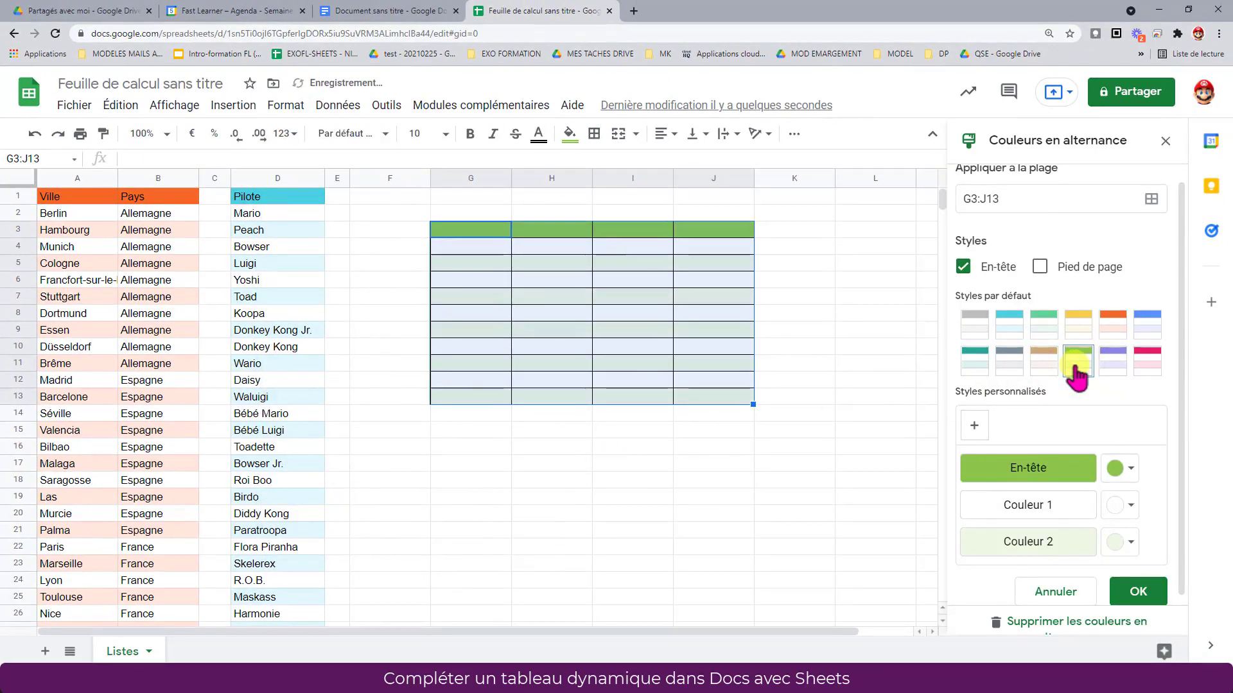
{"action": "left_click", "coordinate": [1137, 592]}
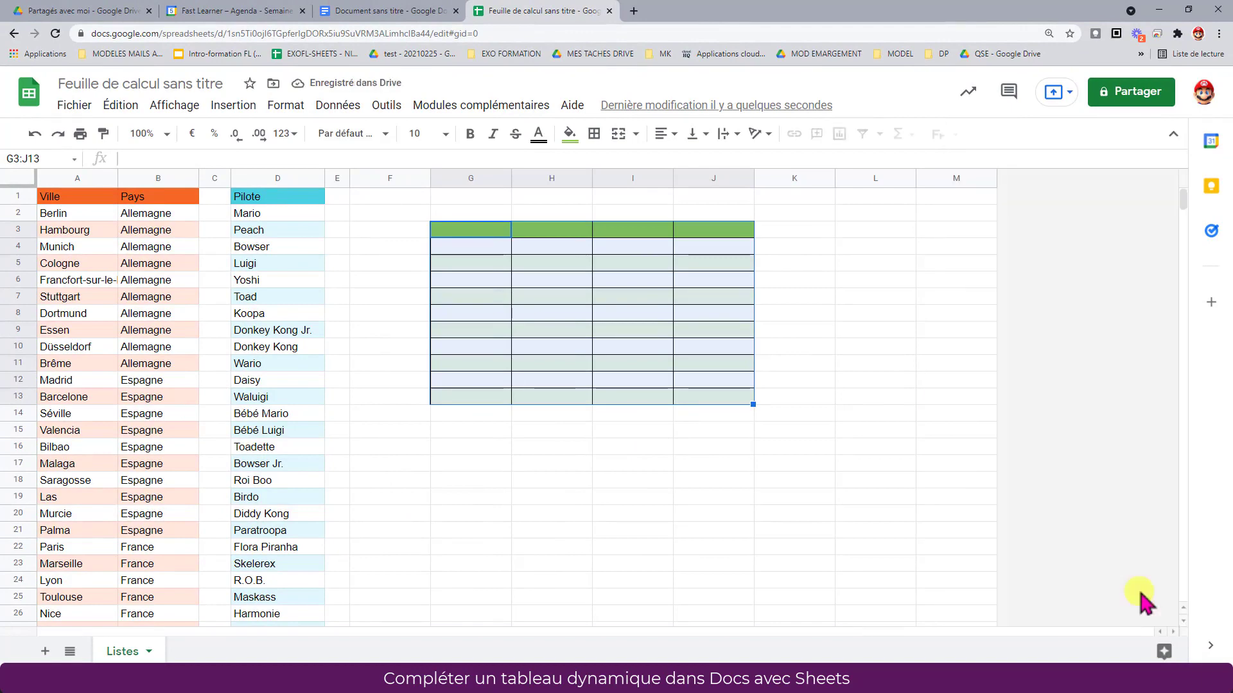
Enter the headers Date, Pilote, Ville and Pays across the green header row G3:J3
{"action": "left_click", "coordinate": [469, 231]}
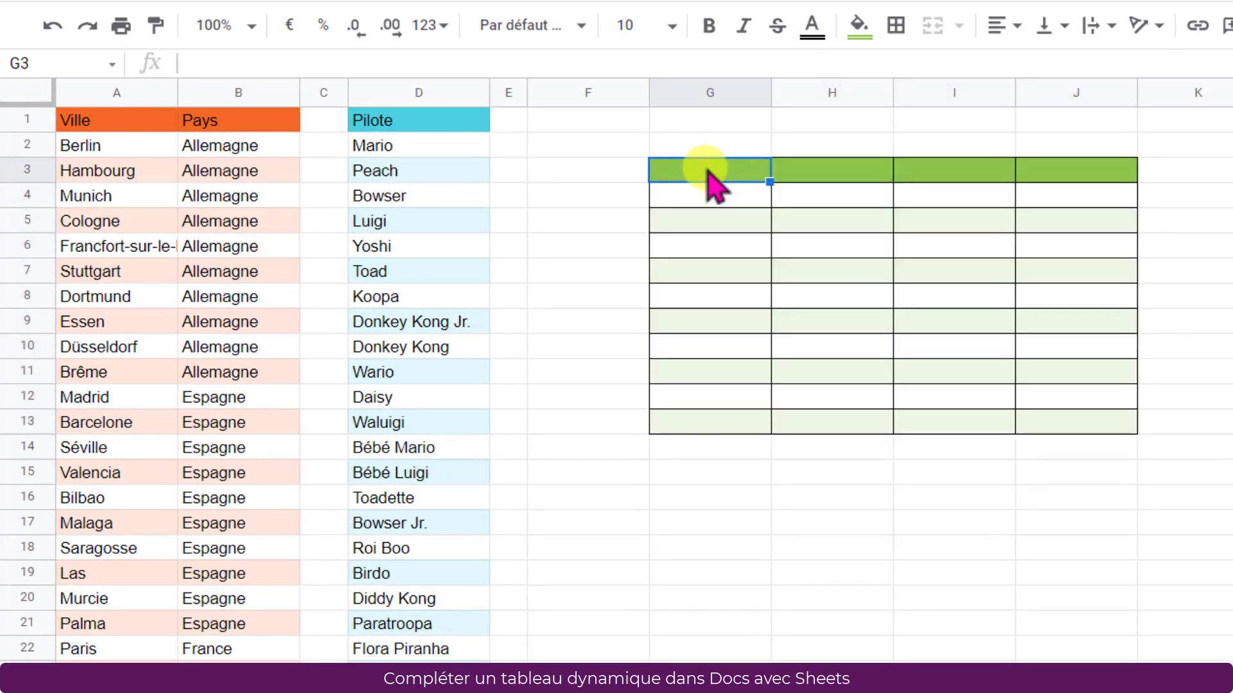
{"action": "type", "text": "Da"}
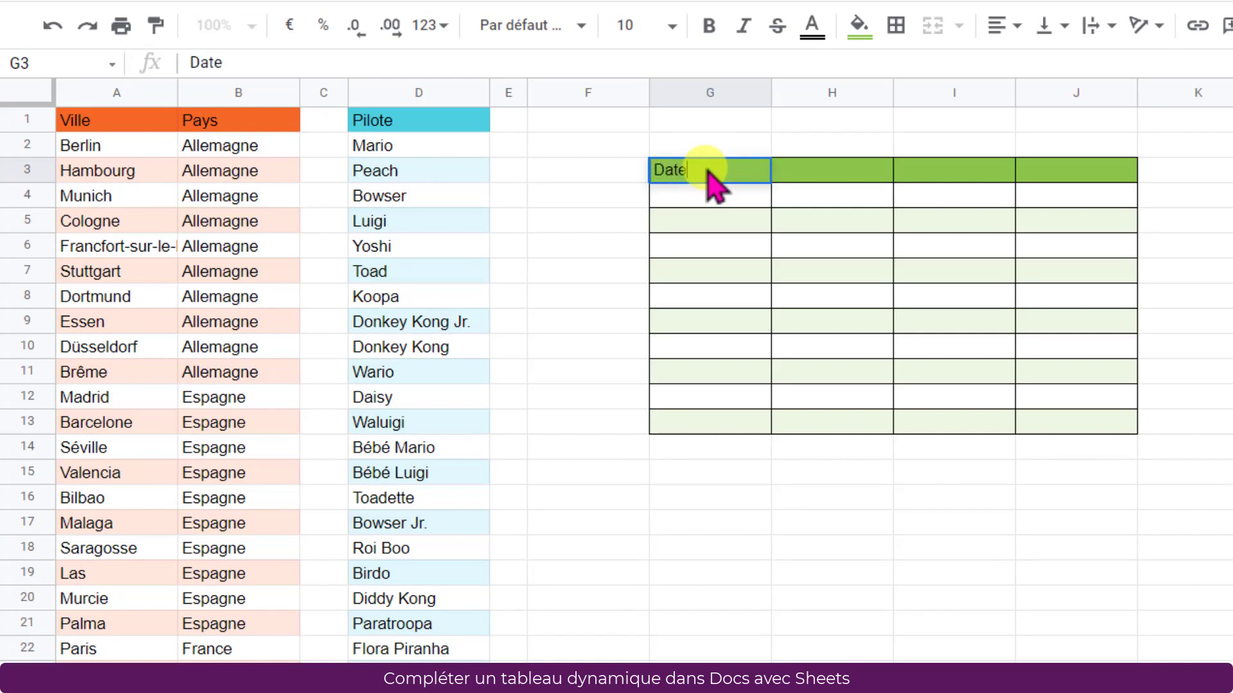
{"action": "type", "text": "te"}
{"action": "key", "text": "Tab"}
{"action": "type", "text": "Pilote"}
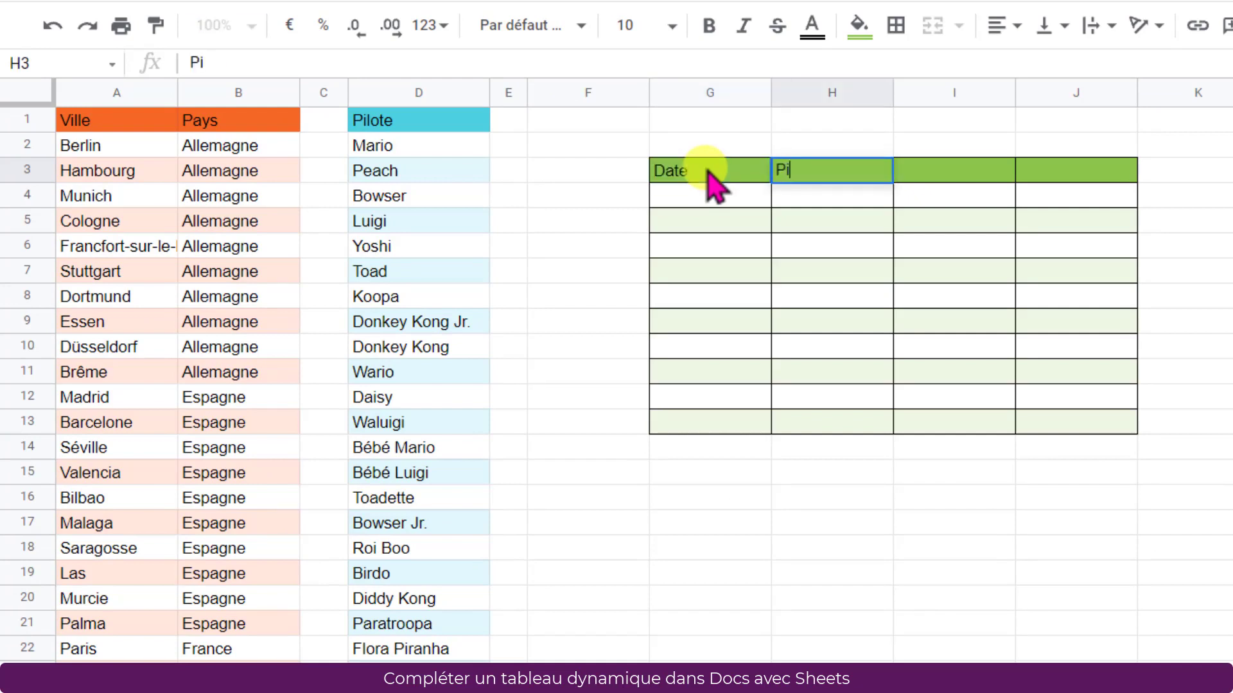
{"action": "key", "text": "Tab"}
{"action": "type", "text": "Vi"}
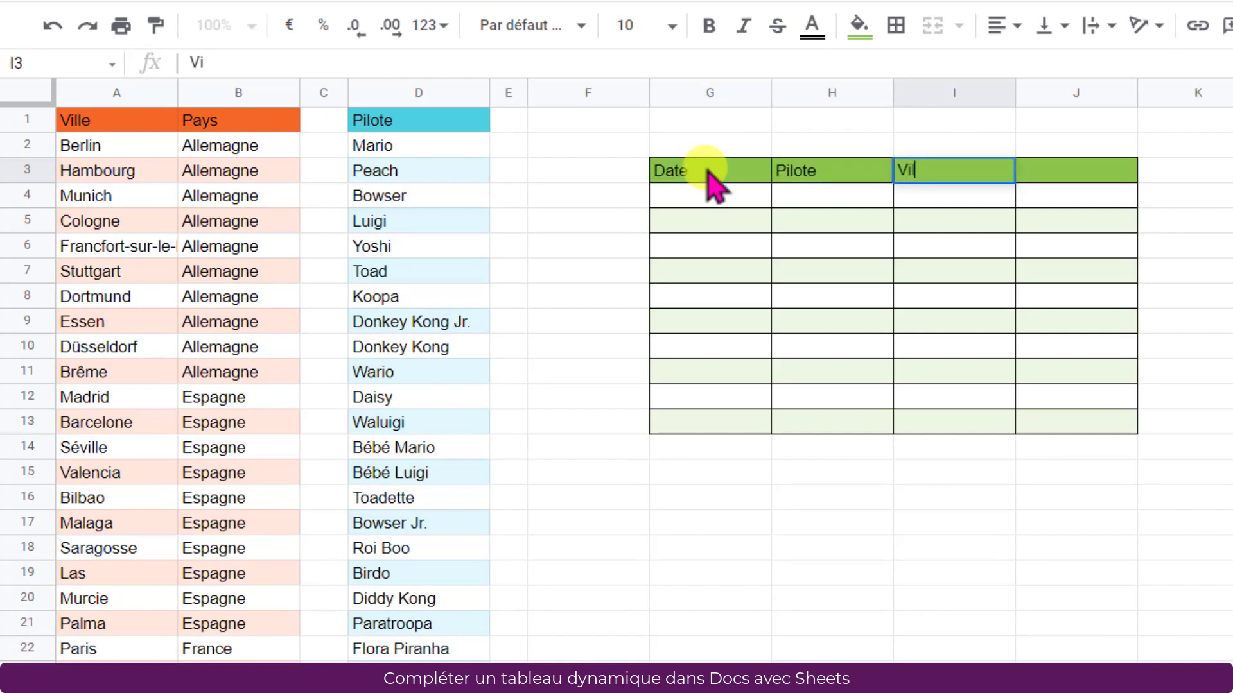
{"action": "type", "text": "lle"}
{"action": "key", "text": "Tab"}
{"action": "type", "text": "Pays"}
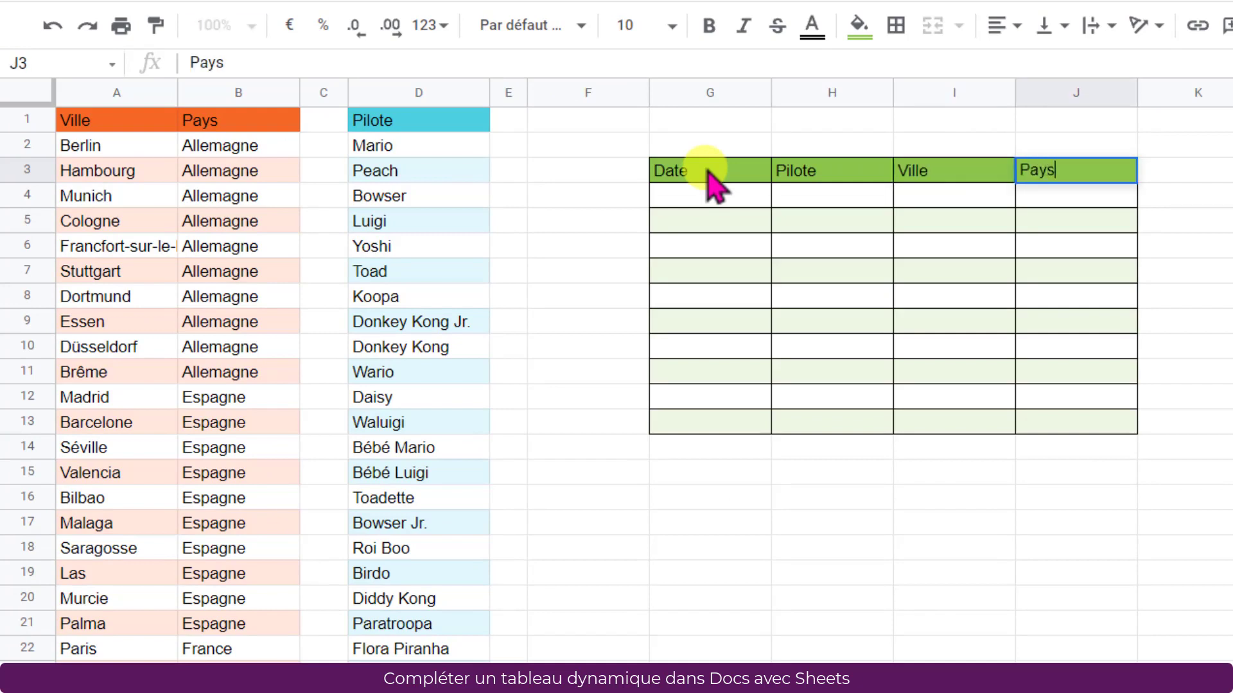
Add data validation to G4:G13 that accepts only a correct date and refuses incorrect input
{"action": "left_click", "coordinate": [710, 194]}
{"action": "left_click_drag", "start_coordinate": [707, 195], "coordinate": [701, 437]}
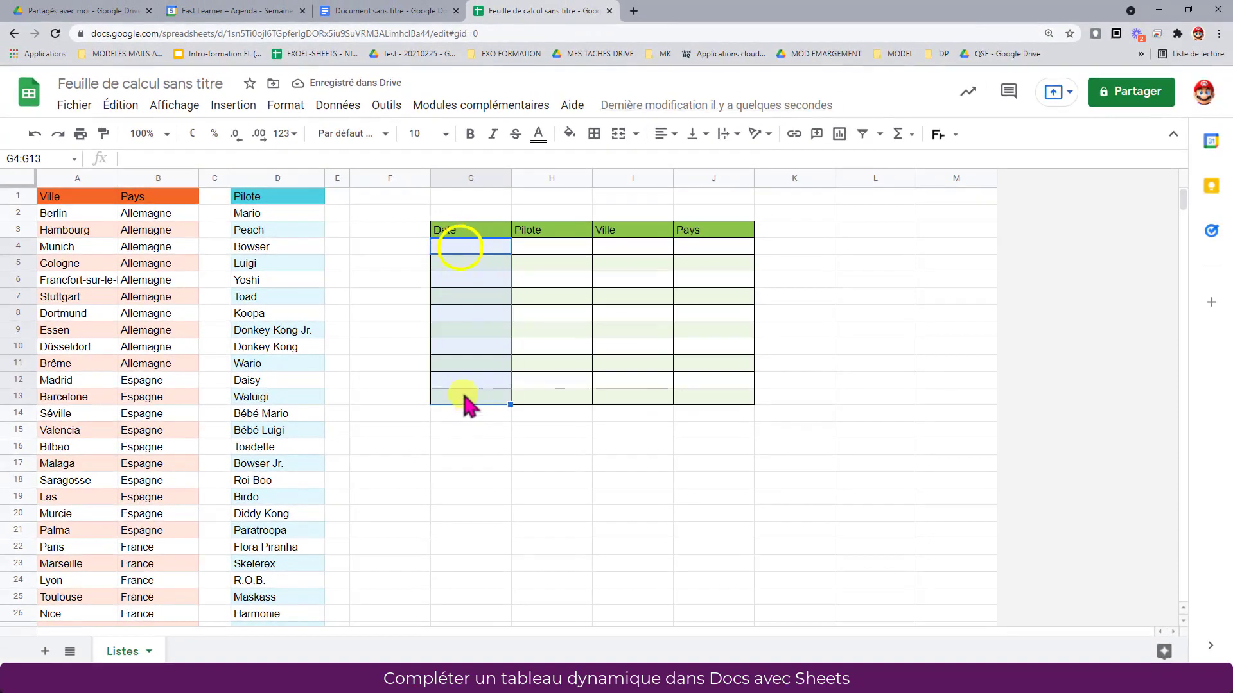
{"action": "right_click", "coordinate": [461, 256]}
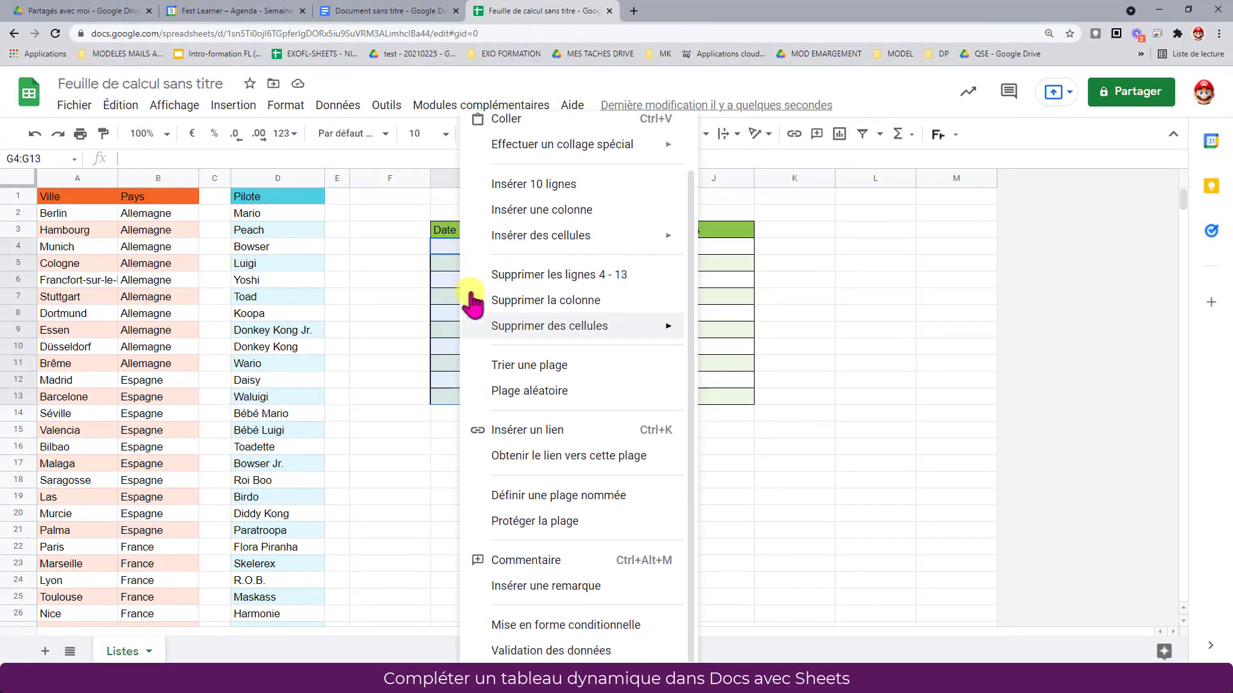
{"action": "left_click", "coordinate": [551, 651]}
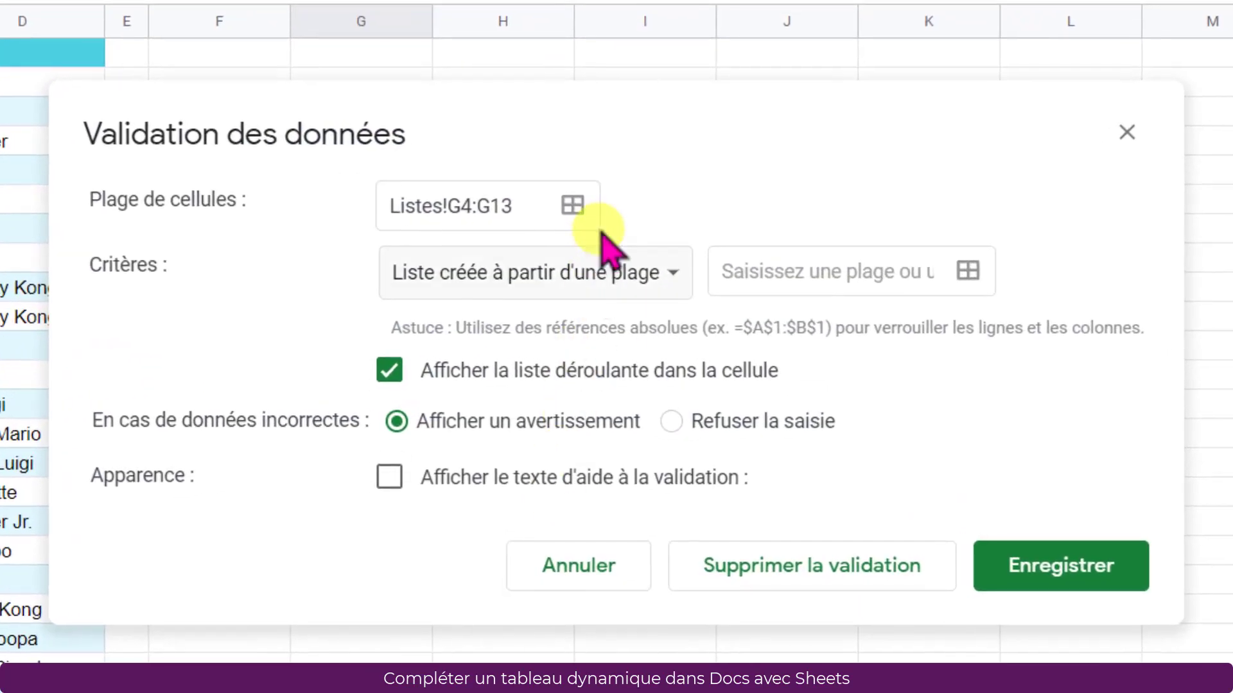
{"action": "left_click", "coordinate": [667, 275]}
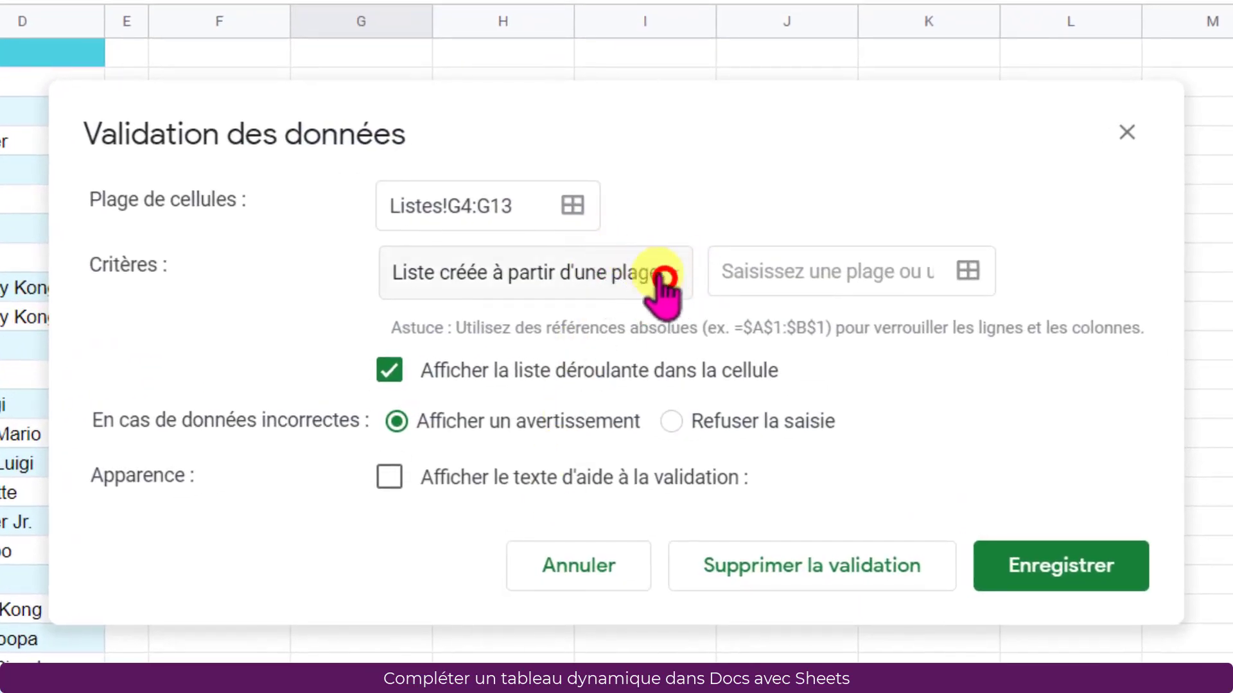
{"action": "left_click", "coordinate": [620, 449]}
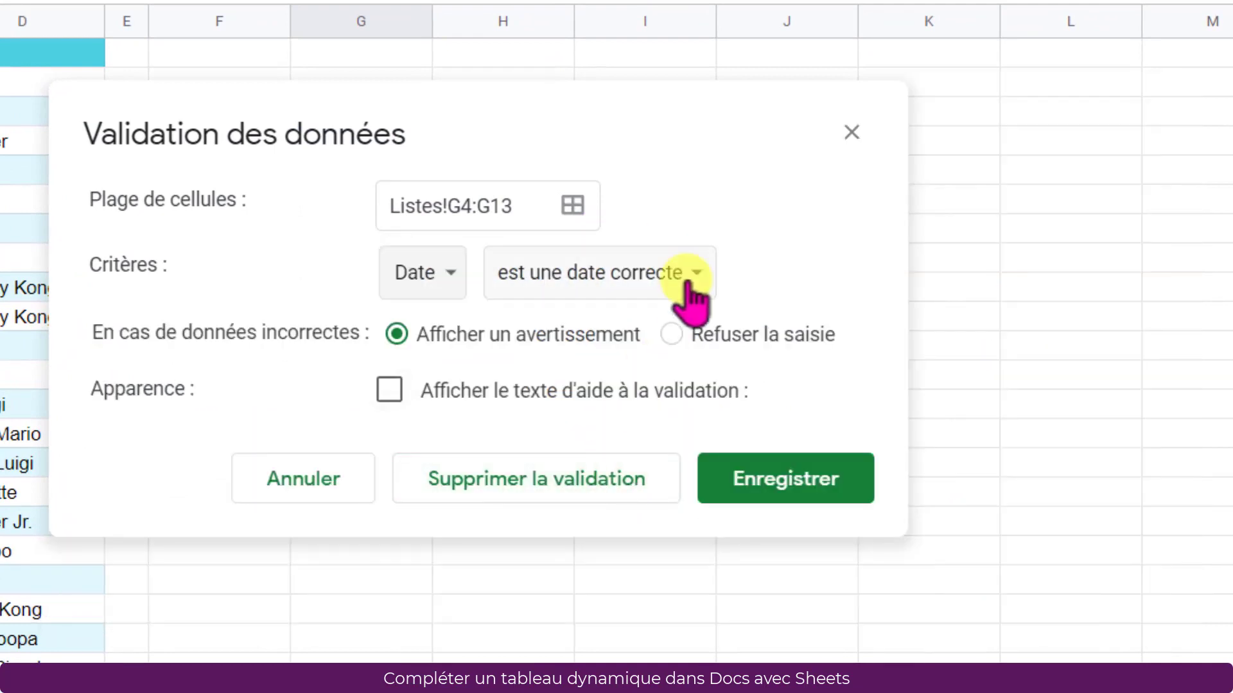
{"action": "left_click", "coordinate": [671, 334]}
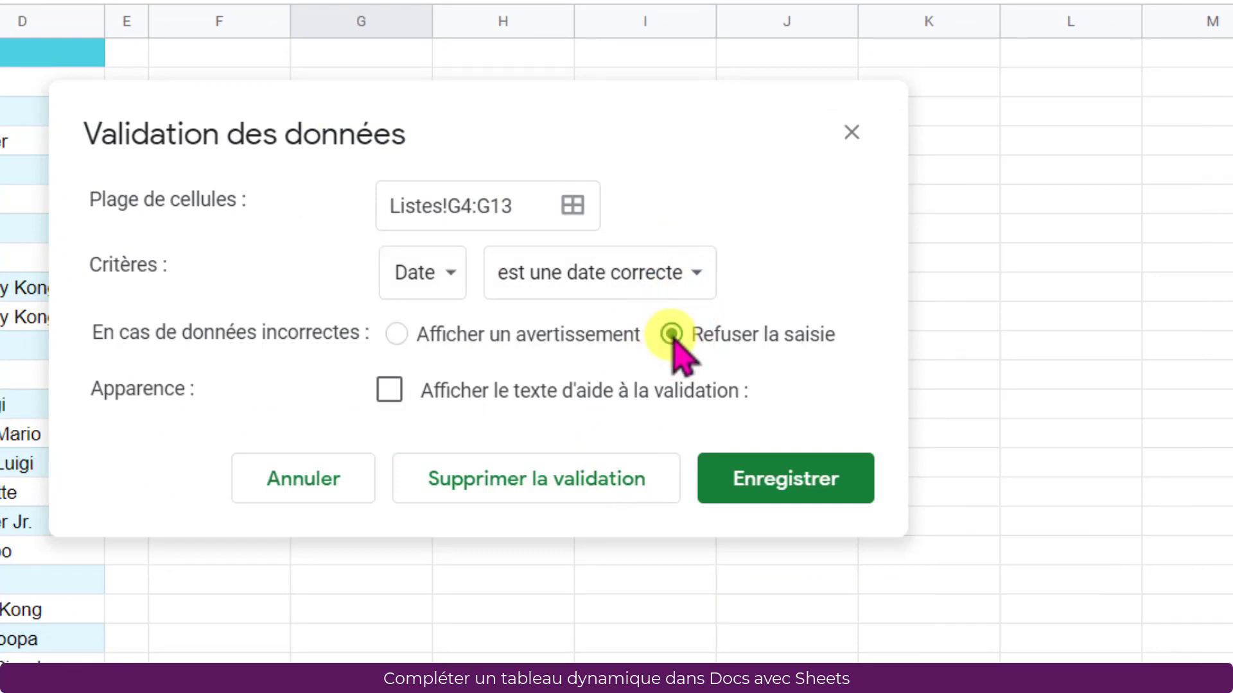
{"action": "left_click", "coordinate": [776, 484]}
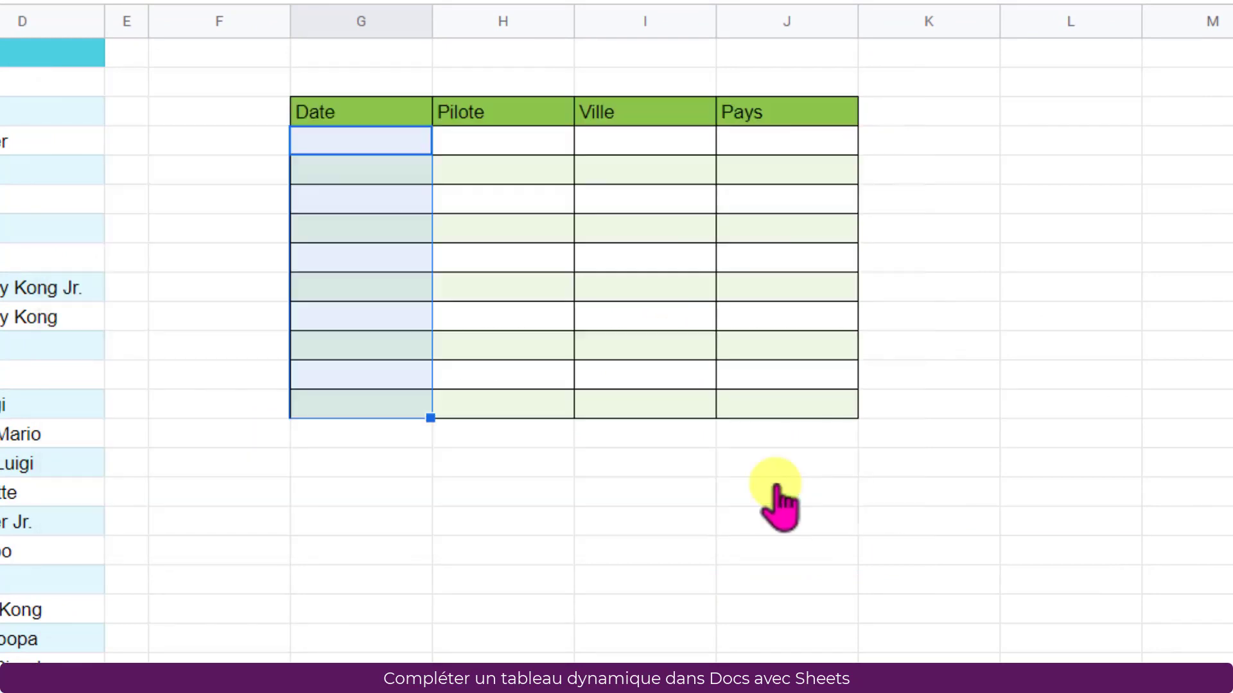
Enter 6 October 2021 in G4 using the calendar and apply the Date format to G4:G13
{"action": "double_click", "coordinate": [383, 145]}
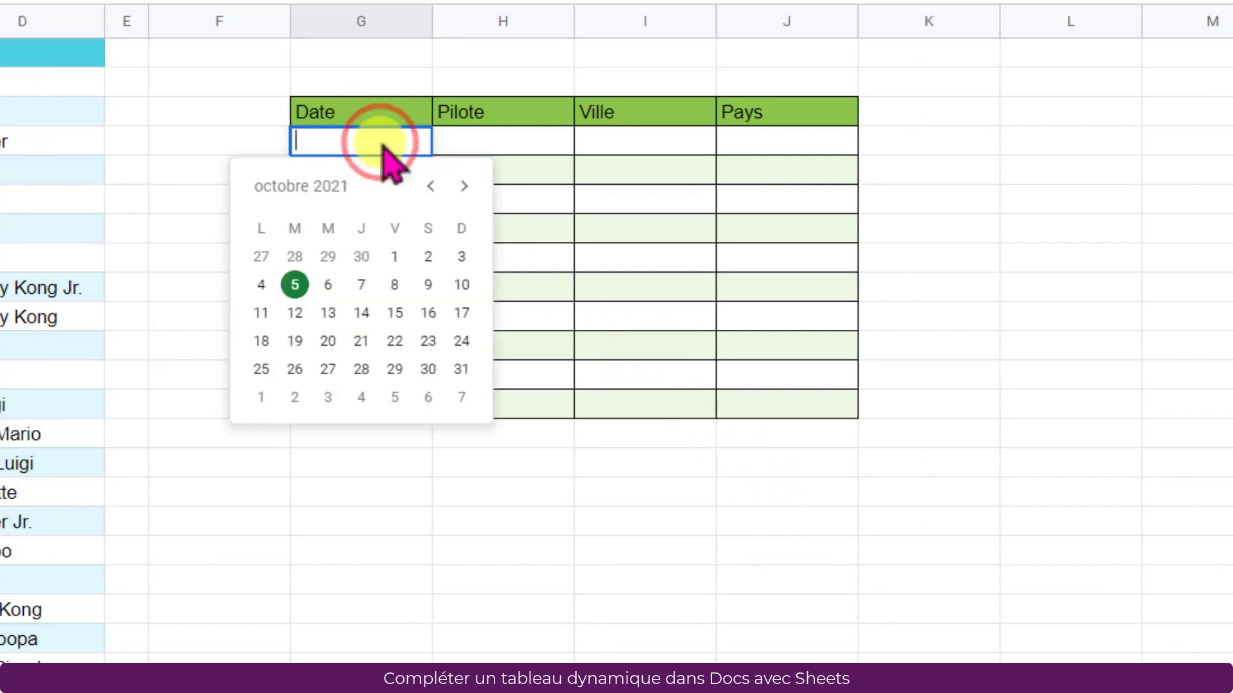
{"action": "left_click", "coordinate": [329, 286]}
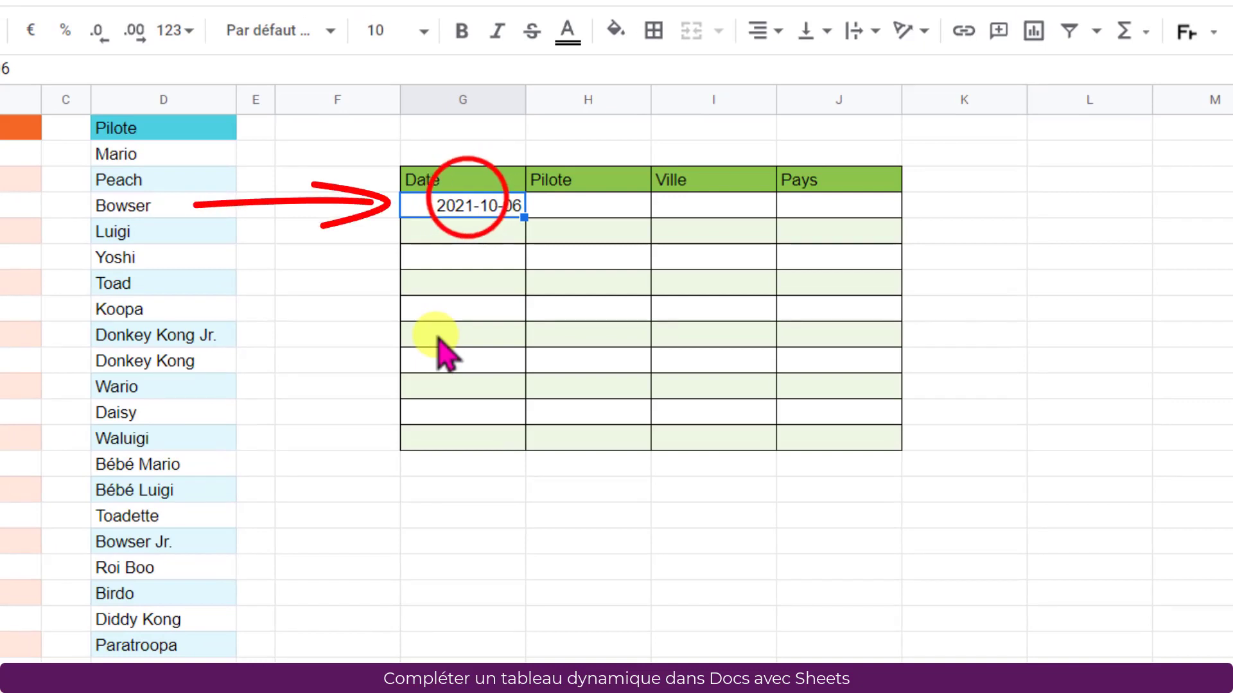
{"action": "left_click_drag", "start_coordinate": [467, 199], "coordinate": [457, 434]}
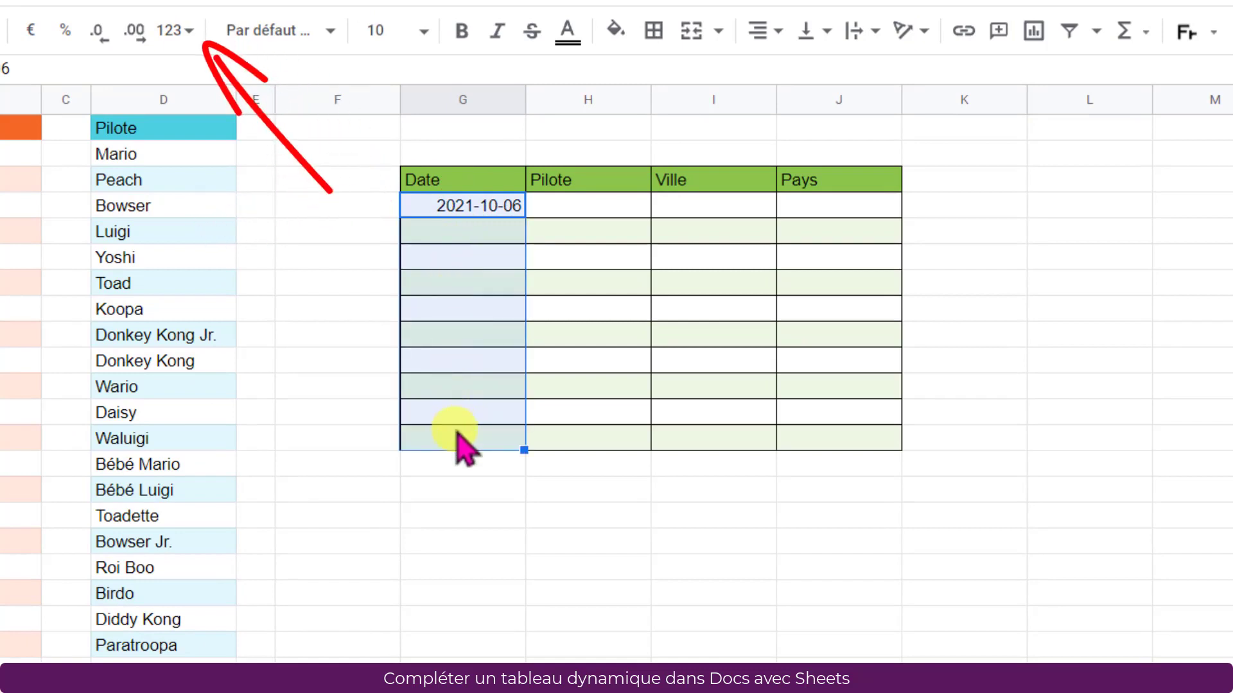
{"action": "left_click", "coordinate": [191, 30]}
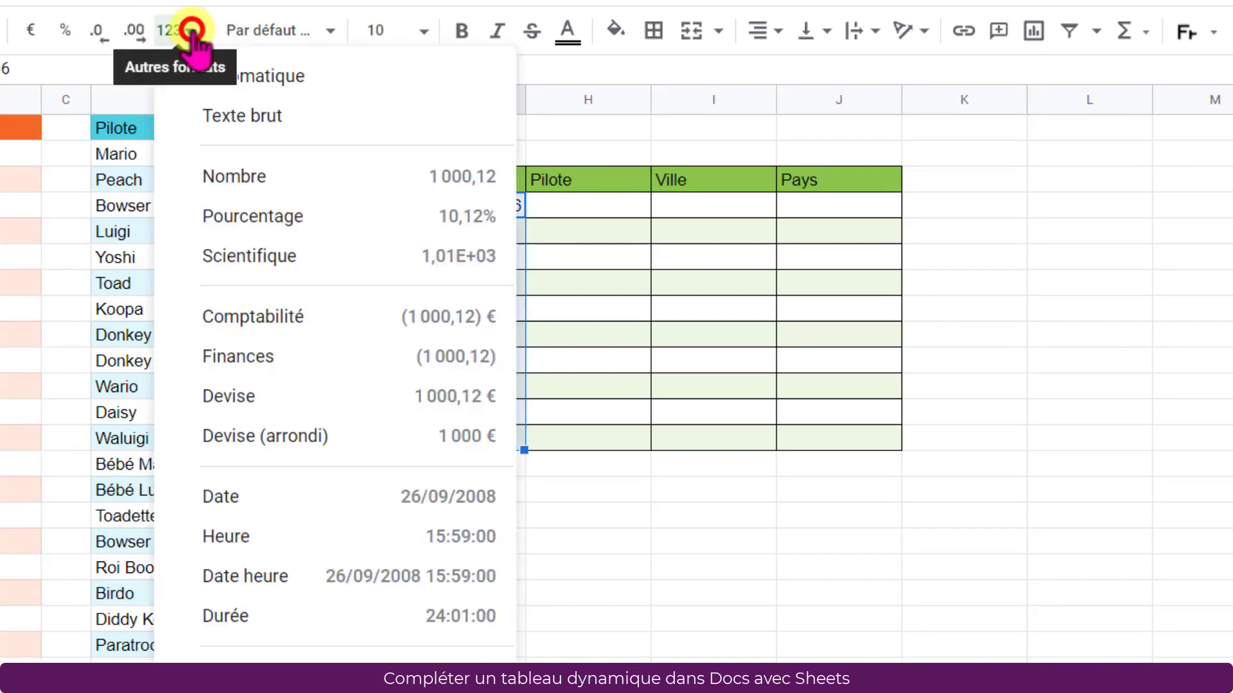
{"action": "left_click", "coordinate": [221, 510]}
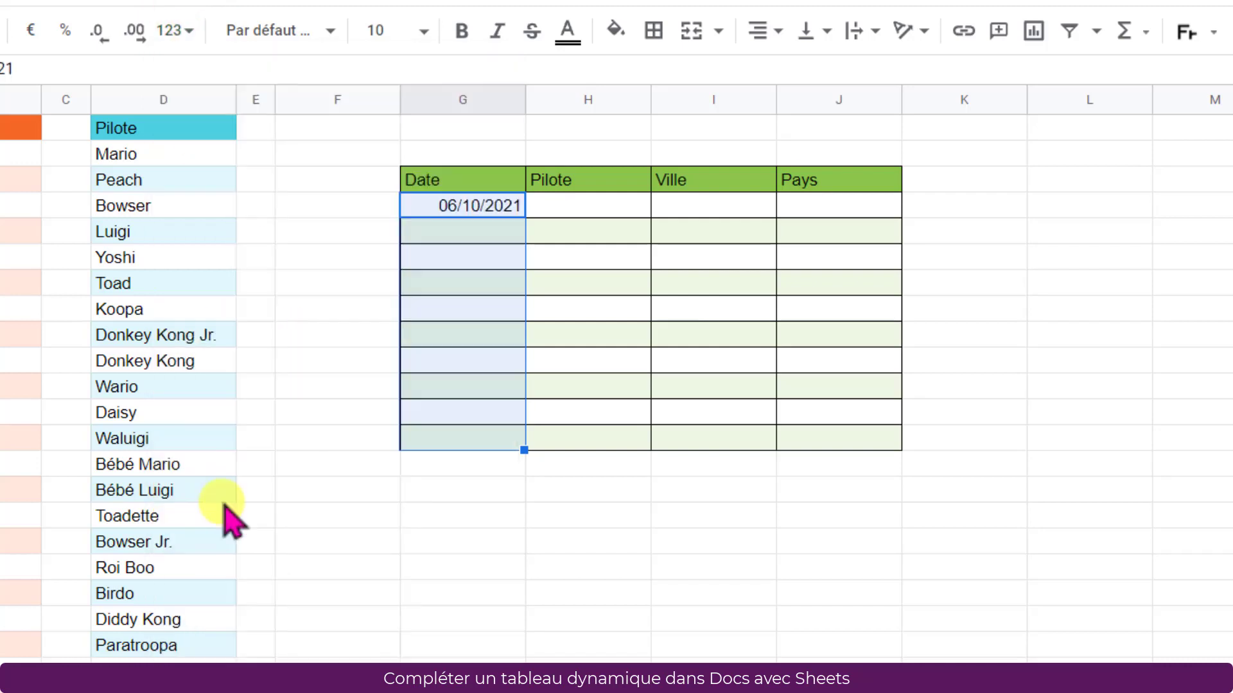
Enter 7 October 2021 in G5 using the calendar
{"action": "double_click", "coordinate": [480, 232]}
{"action": "left_click", "coordinate": [463, 357]}
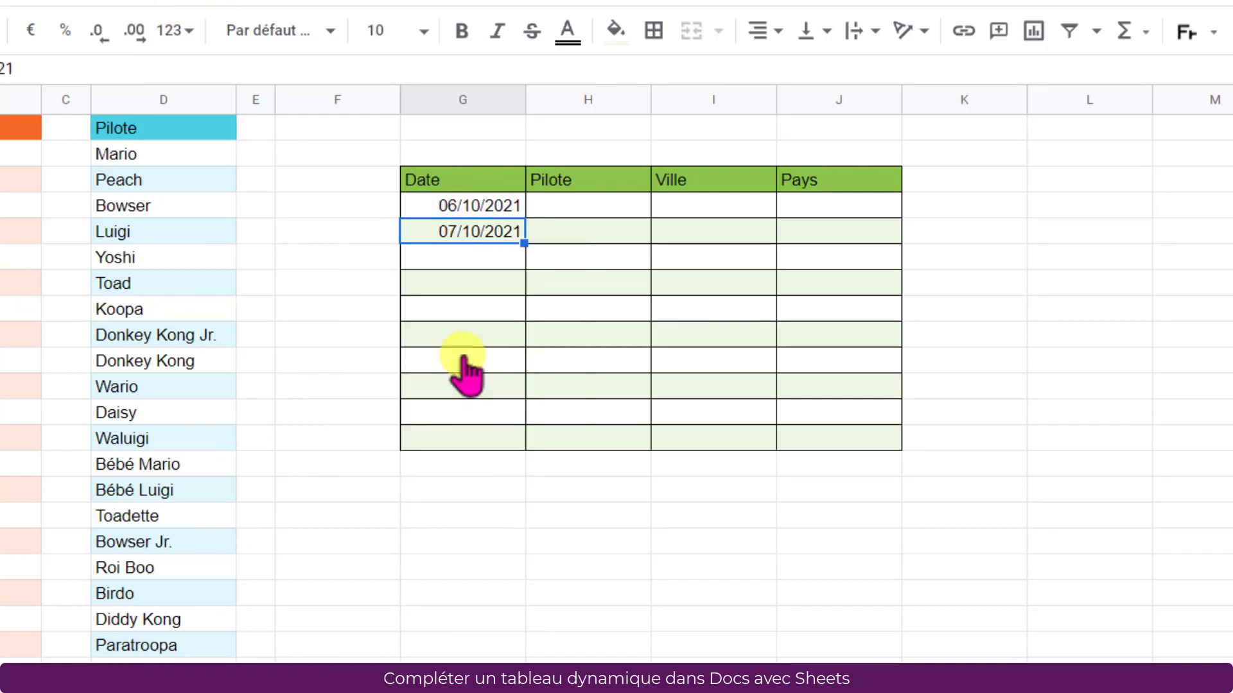
Add data validation to the Pilote cells H4:H13 with a dropdown list from range D2:D, refusing incorrect input
{"action": "left_click_drag", "start_coordinate": [608, 207], "coordinate": [607, 438]}
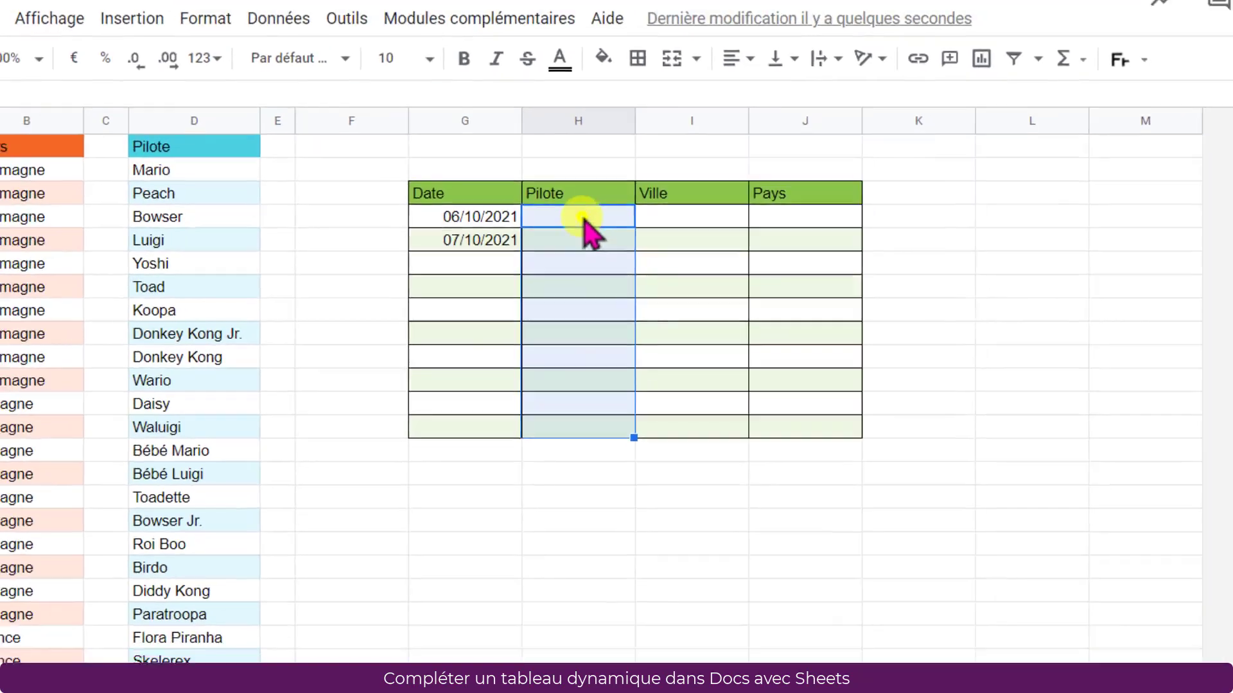
{"action": "right_click", "coordinate": [590, 216]}
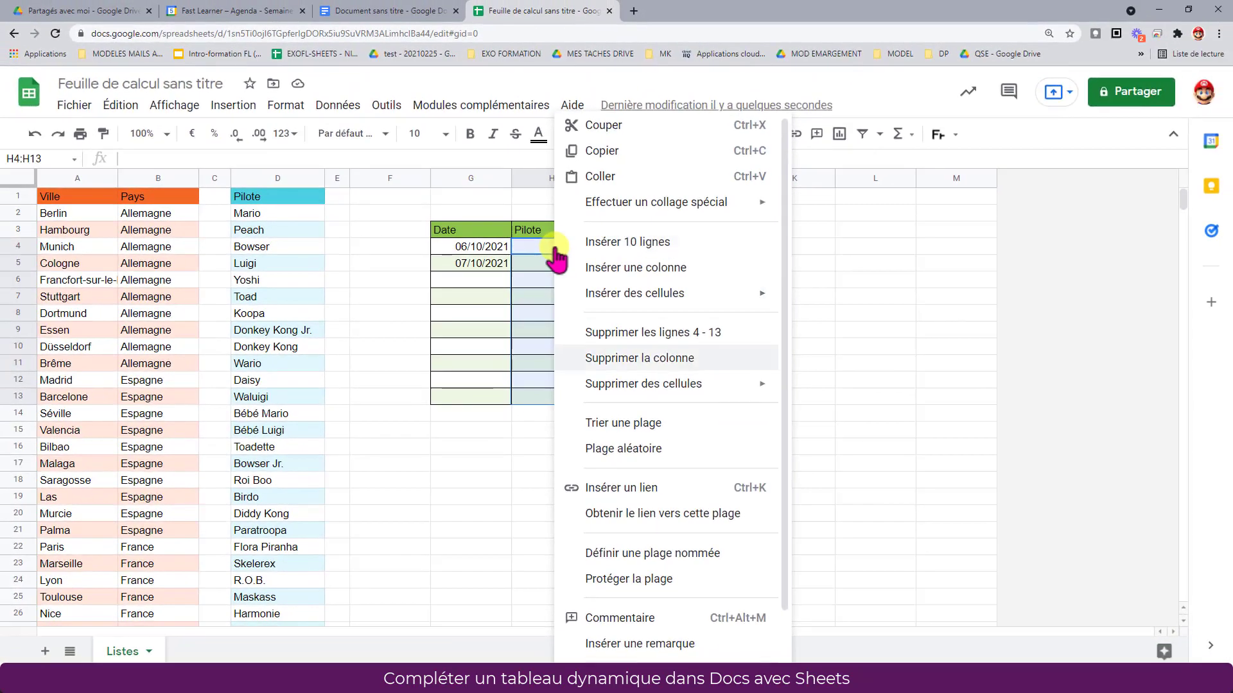
{"action": "left_click", "coordinate": [628, 647]}
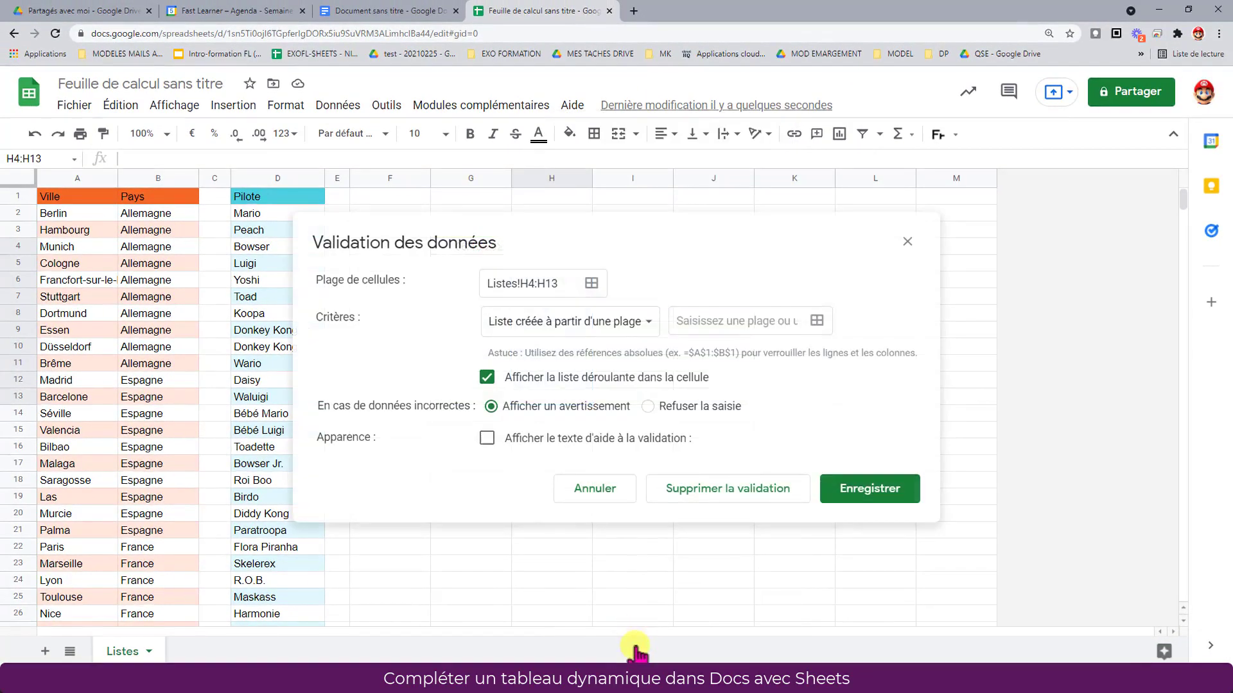
{"action": "left_click_drag", "start_coordinate": [642, 234], "coordinate": [734, 216]}
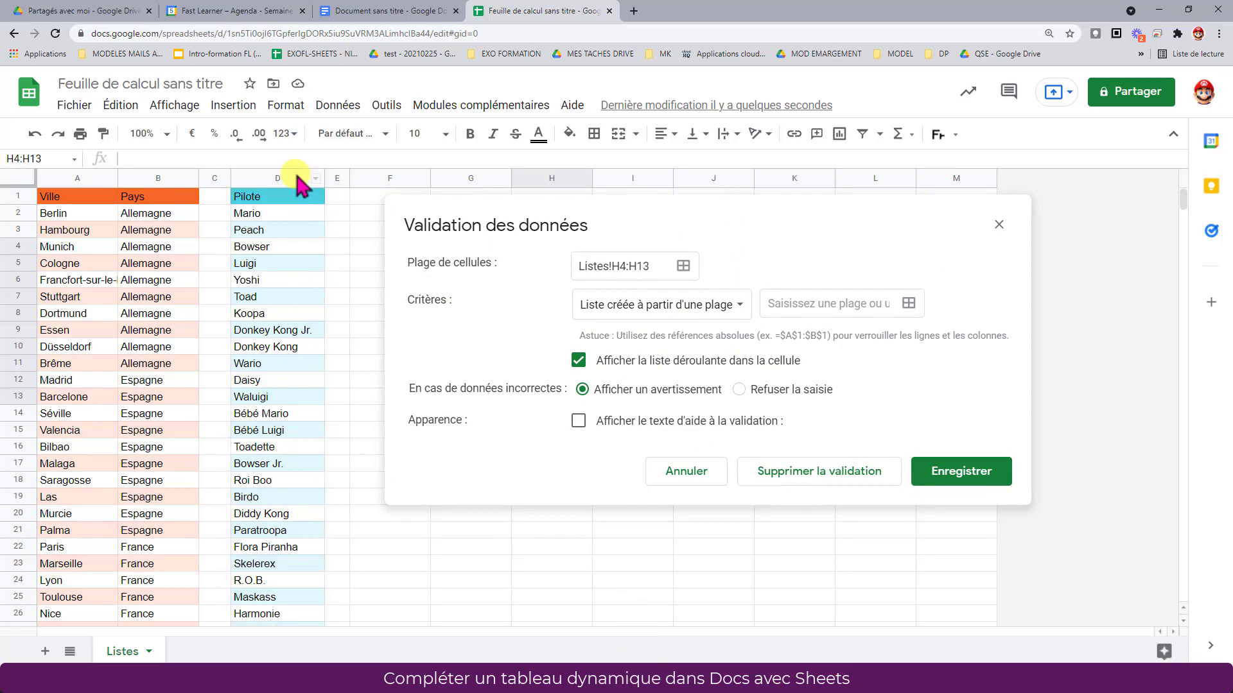
{"action": "left_click", "coordinate": [908, 303]}
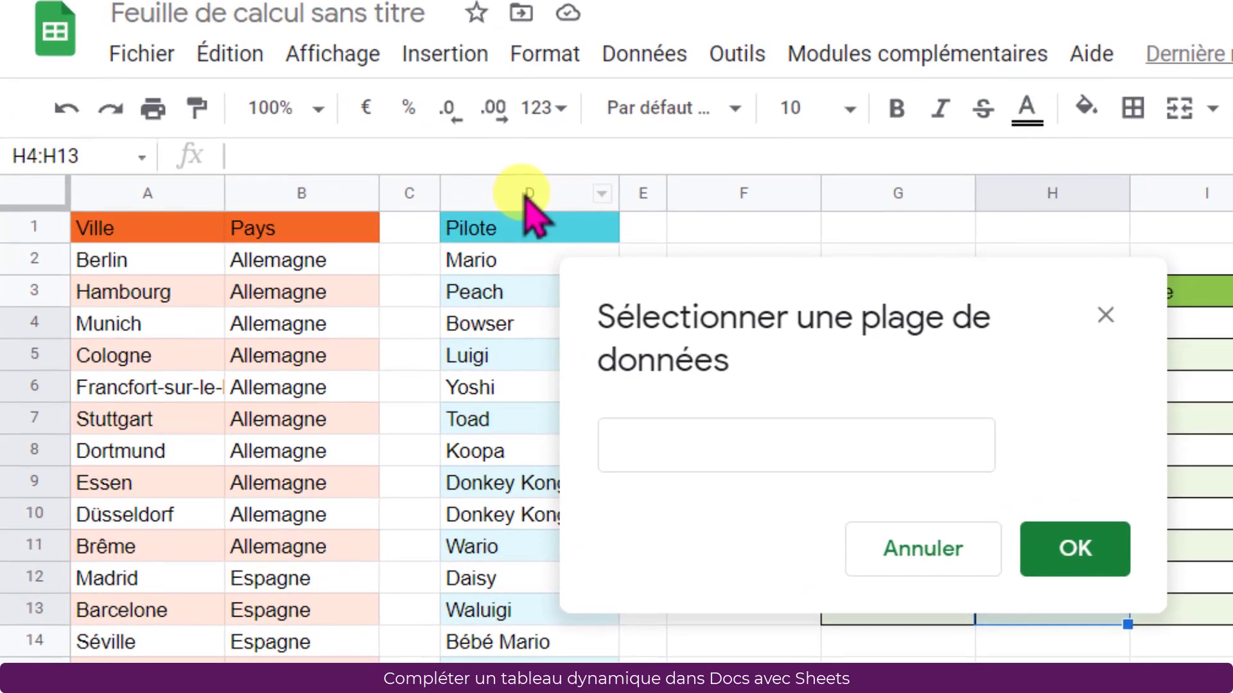
{"action": "left_click", "coordinate": [274, 179]}
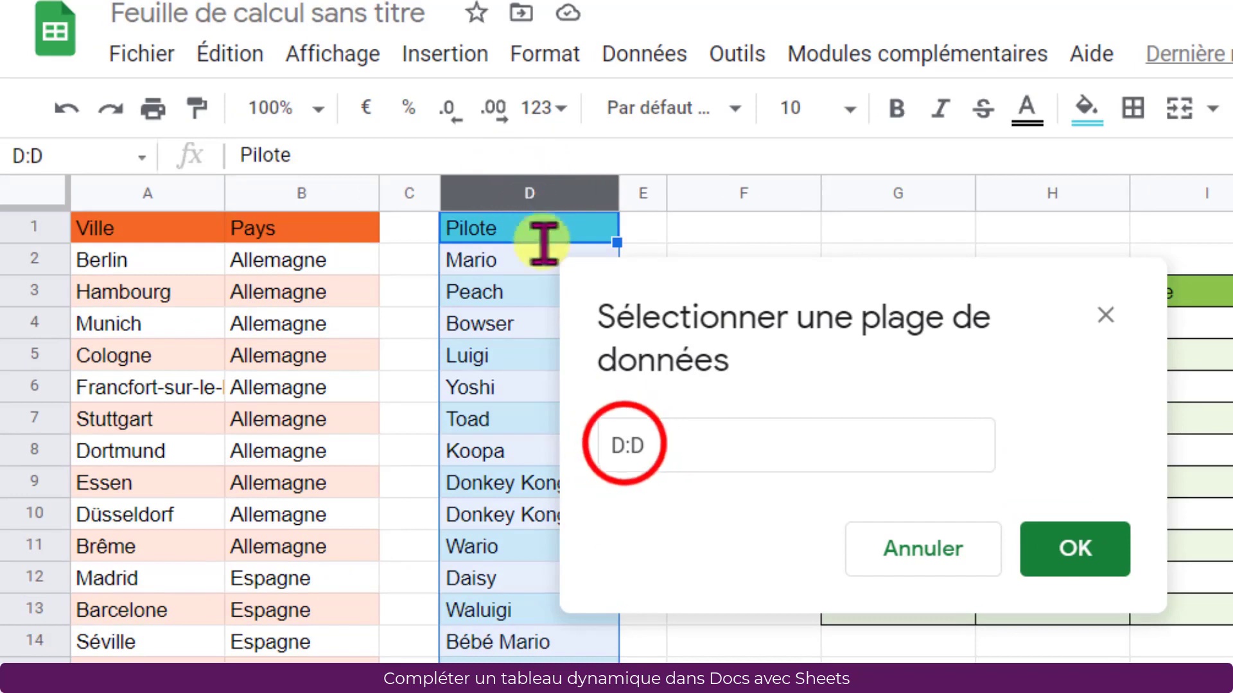
{"action": "left_click", "coordinate": [622, 443]}
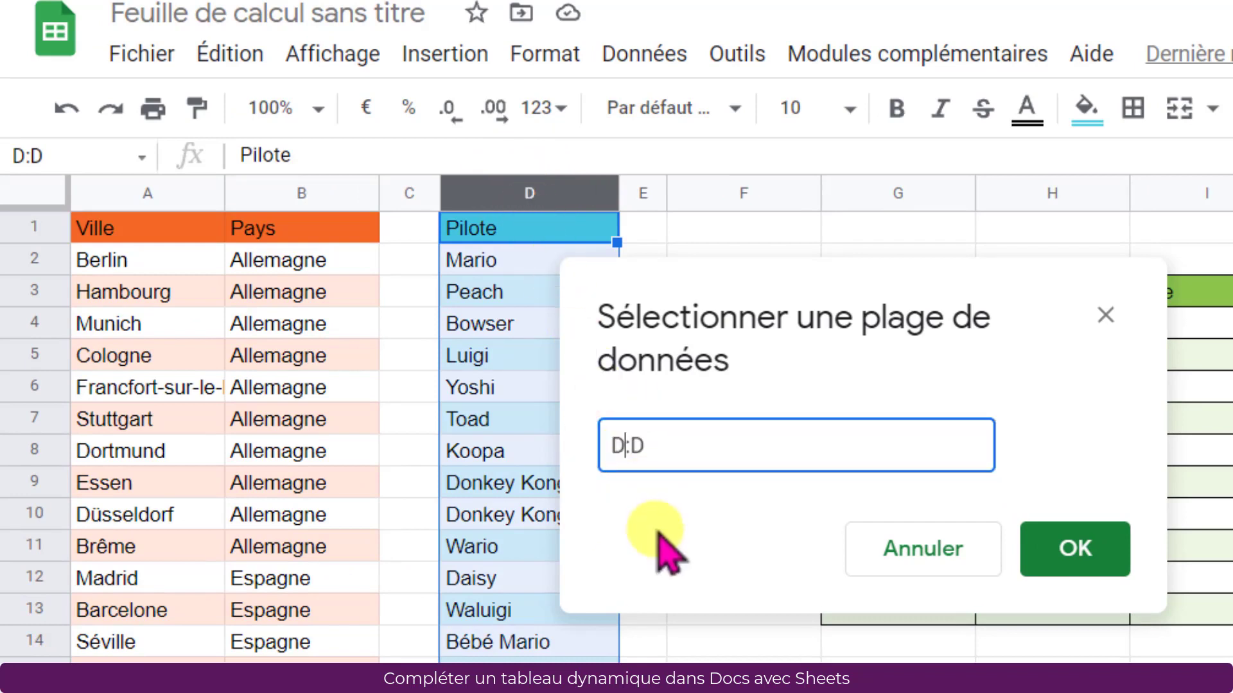
{"action": "type", "text": "2"}
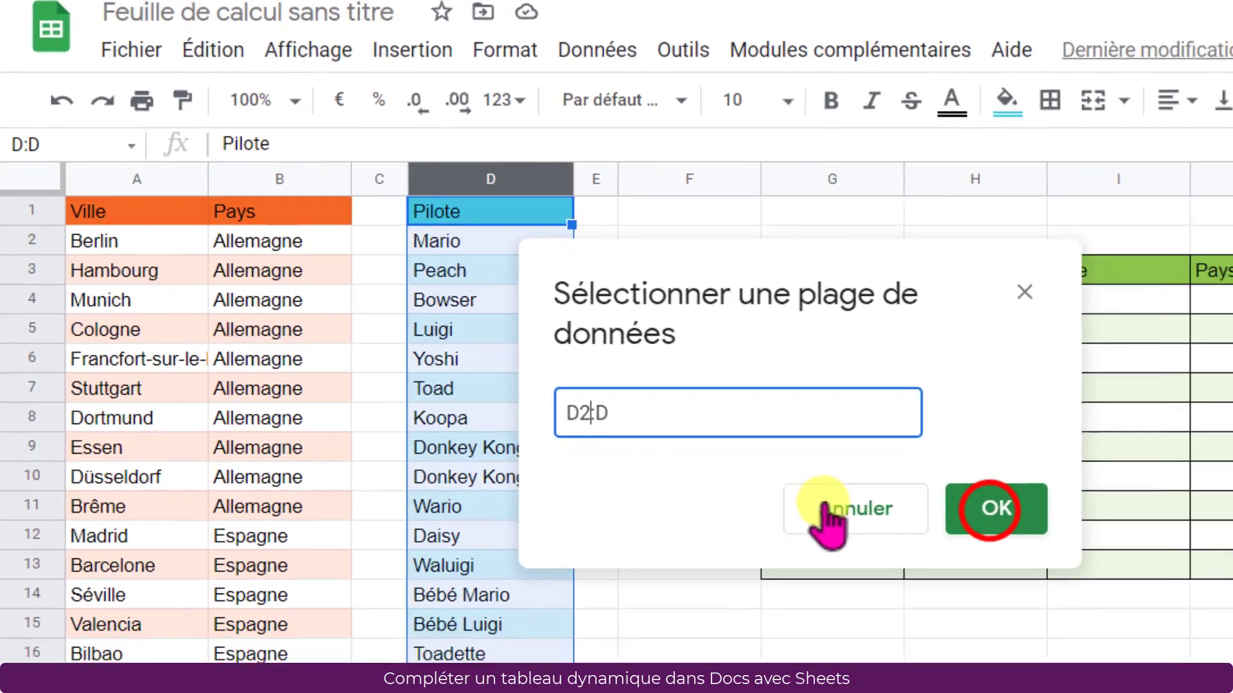
{"action": "left_click", "coordinate": [1067, 551]}
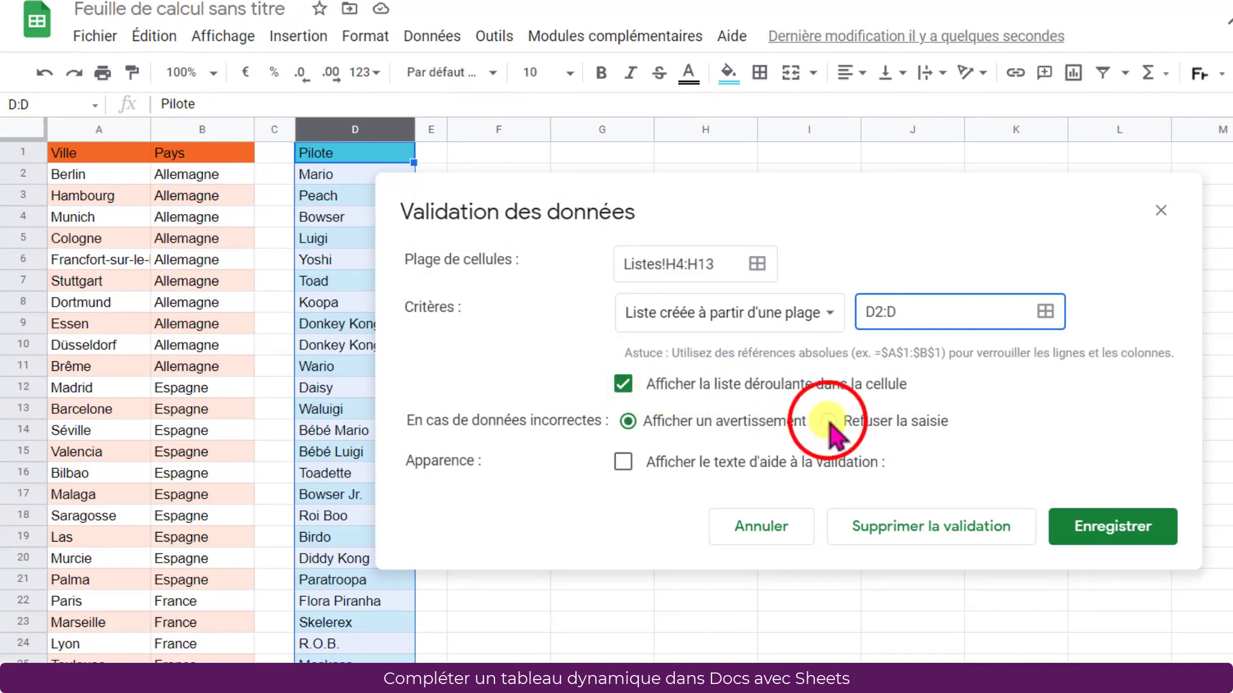
{"action": "left_click", "coordinate": [828, 421]}
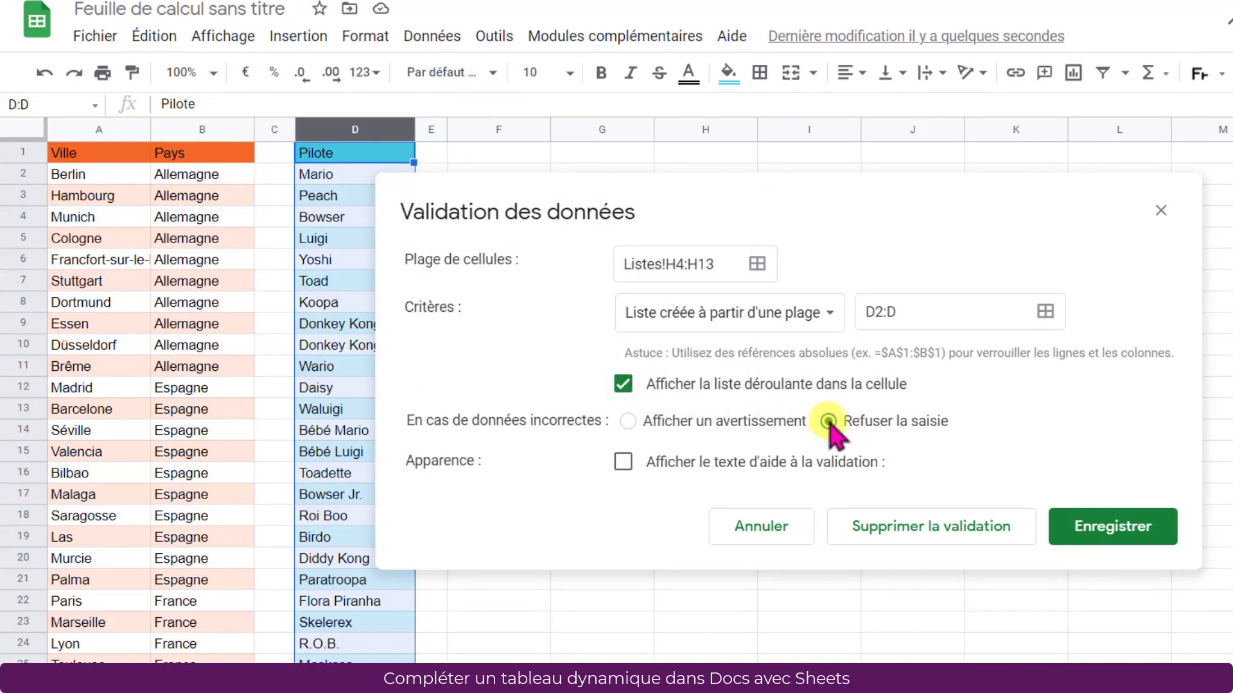
{"action": "left_click", "coordinate": [1116, 533]}
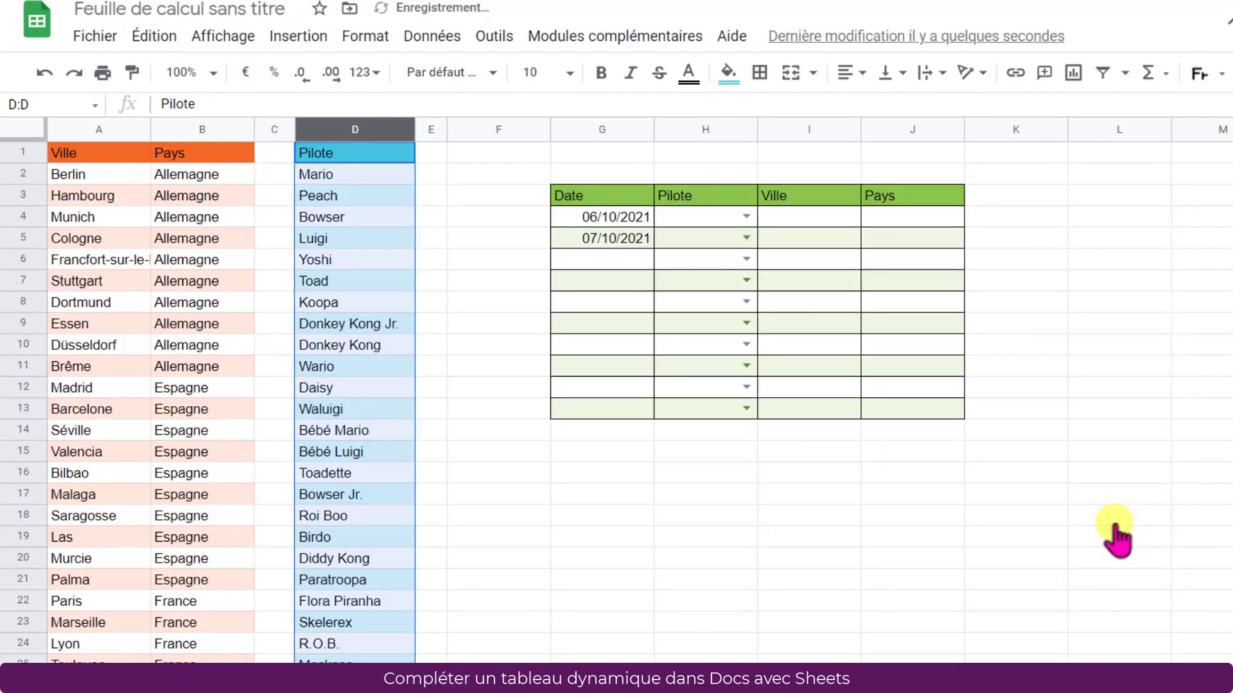
Choose Bébé Mario in H4 and Toad in H5 from the pilot dropdown lists
{"action": "left_click", "coordinate": [746, 217]}
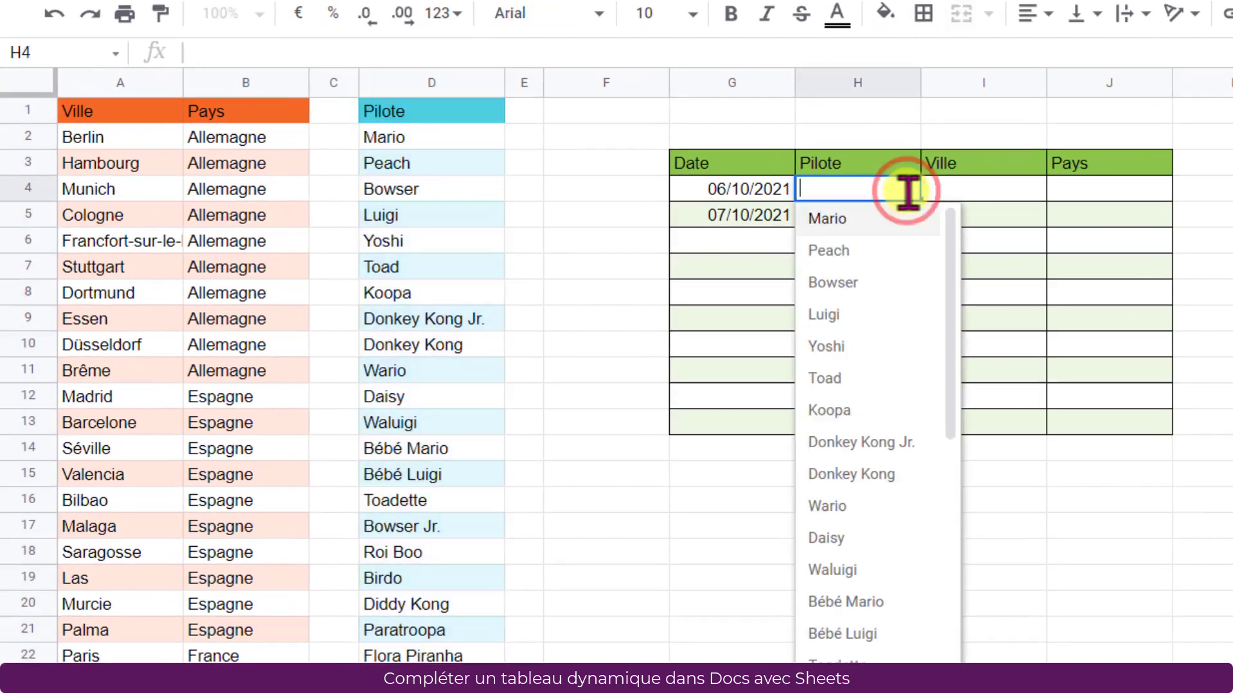
{"action": "left_click", "coordinate": [864, 607]}
{"action": "left_click", "coordinate": [905, 216]}
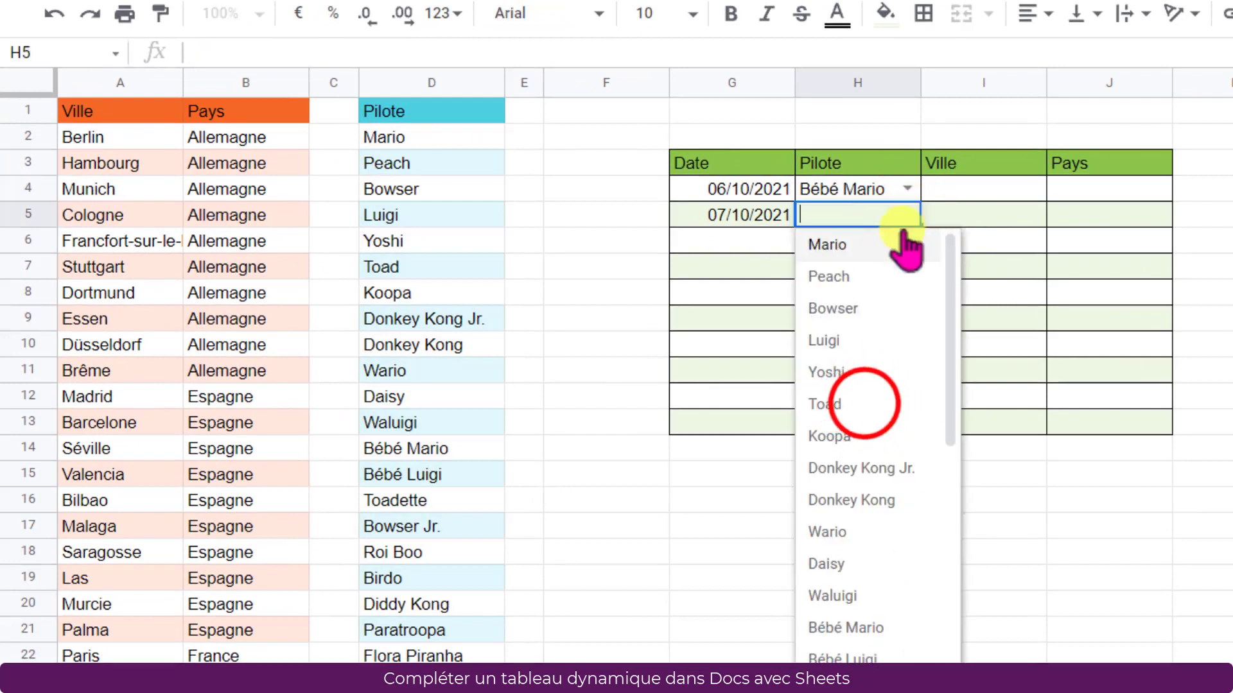
{"action": "left_click", "coordinate": [864, 404]}
Filter the pilot list in H6 with "mario" and choose Mario tanuki
{"action": "left_click", "coordinate": [846, 243]}
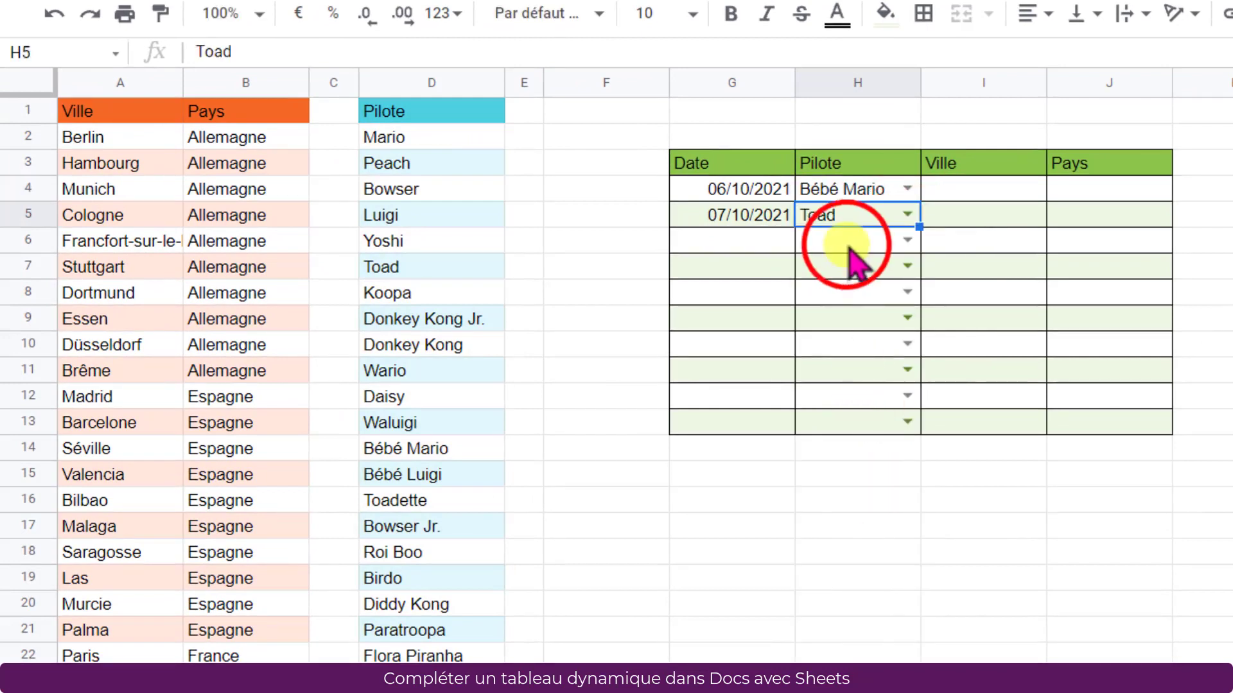
{"action": "left_click", "coordinate": [846, 244]}
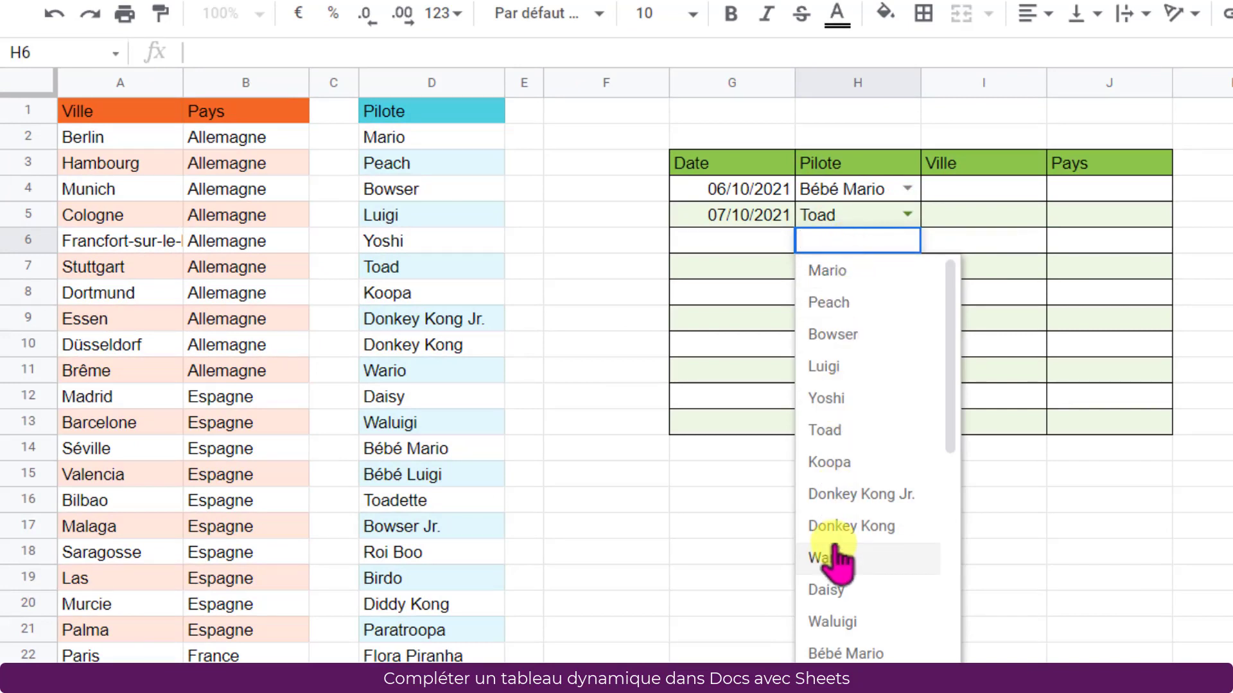
{"action": "type", "text": "mario"}
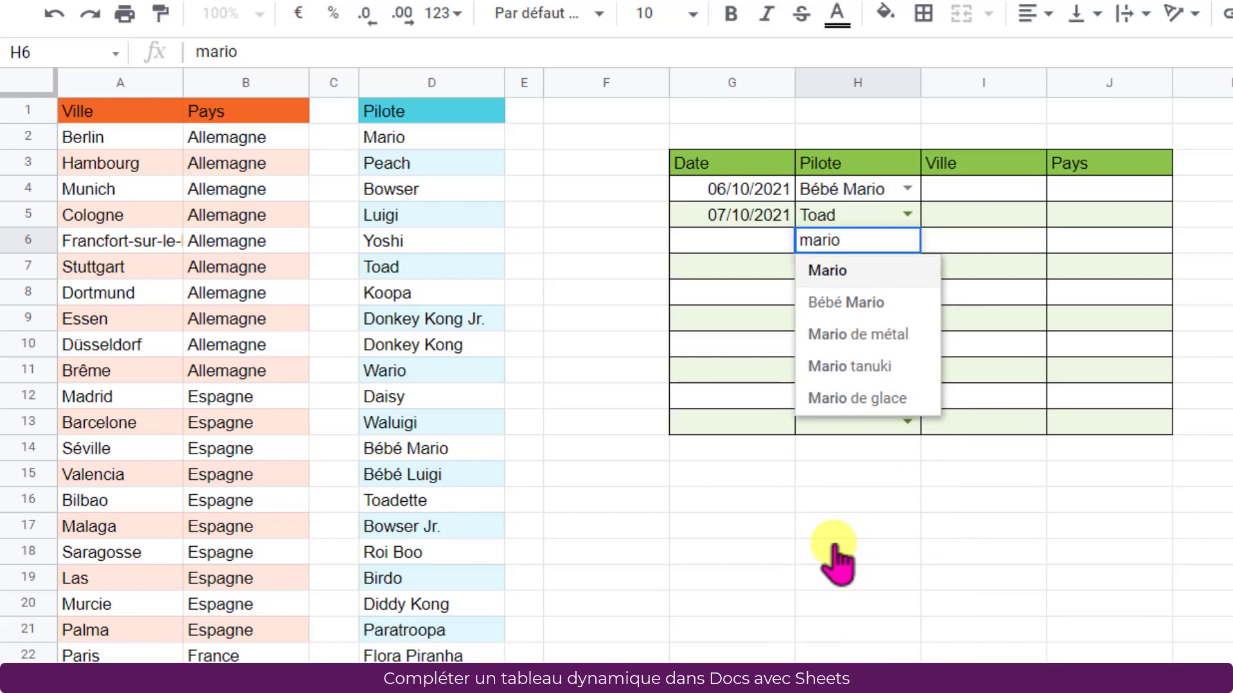
{"action": "key", "text": "Down"}
{"action": "key", "text": "Down"}
{"action": "key", "text": "Down"}
{"action": "key", "text": "Return"}
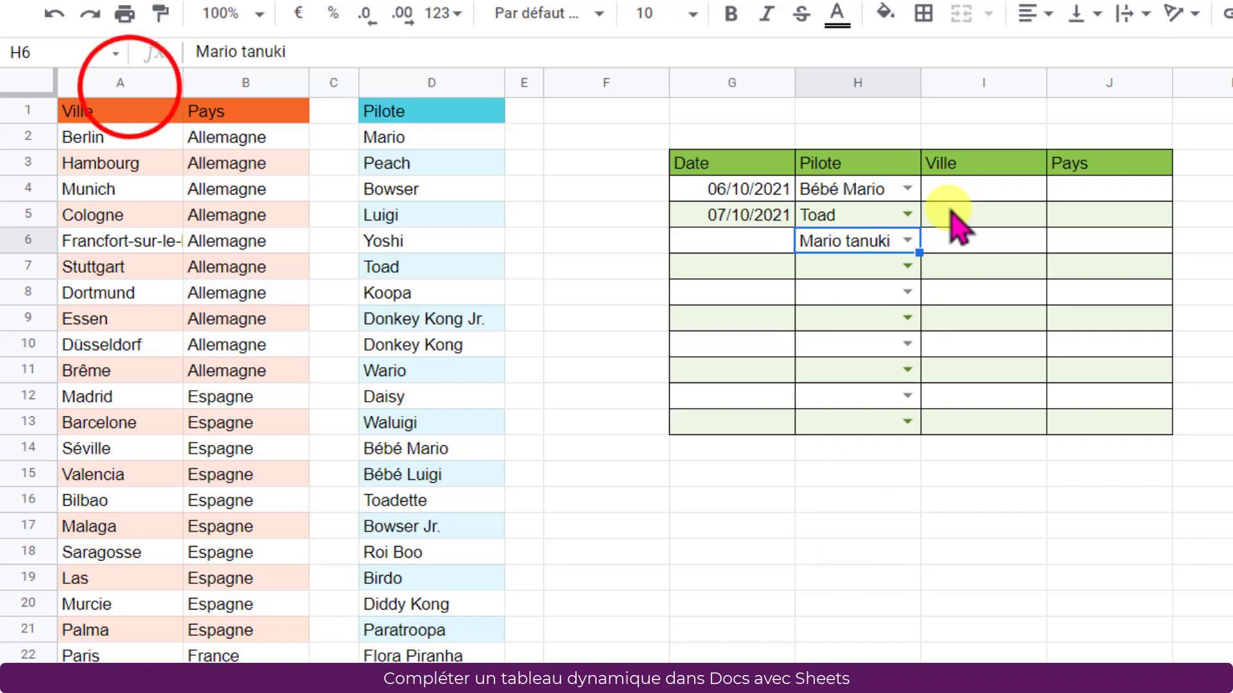
Add data validation to the Ville cells I4:I13 with a dropdown list from range A2:A, refusing incorrect input
{"action": "left_click", "coordinate": [127, 83]}
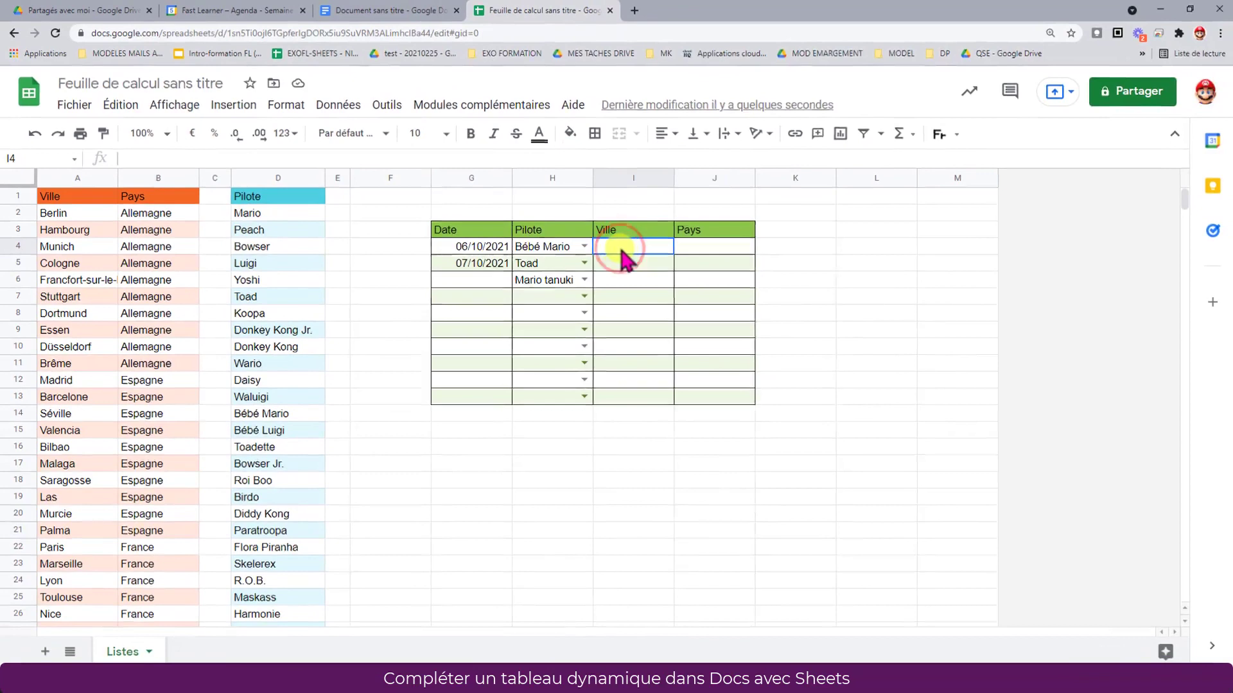
{"action": "left_click_drag", "start_coordinate": [975, 192], "coordinate": [964, 350]}
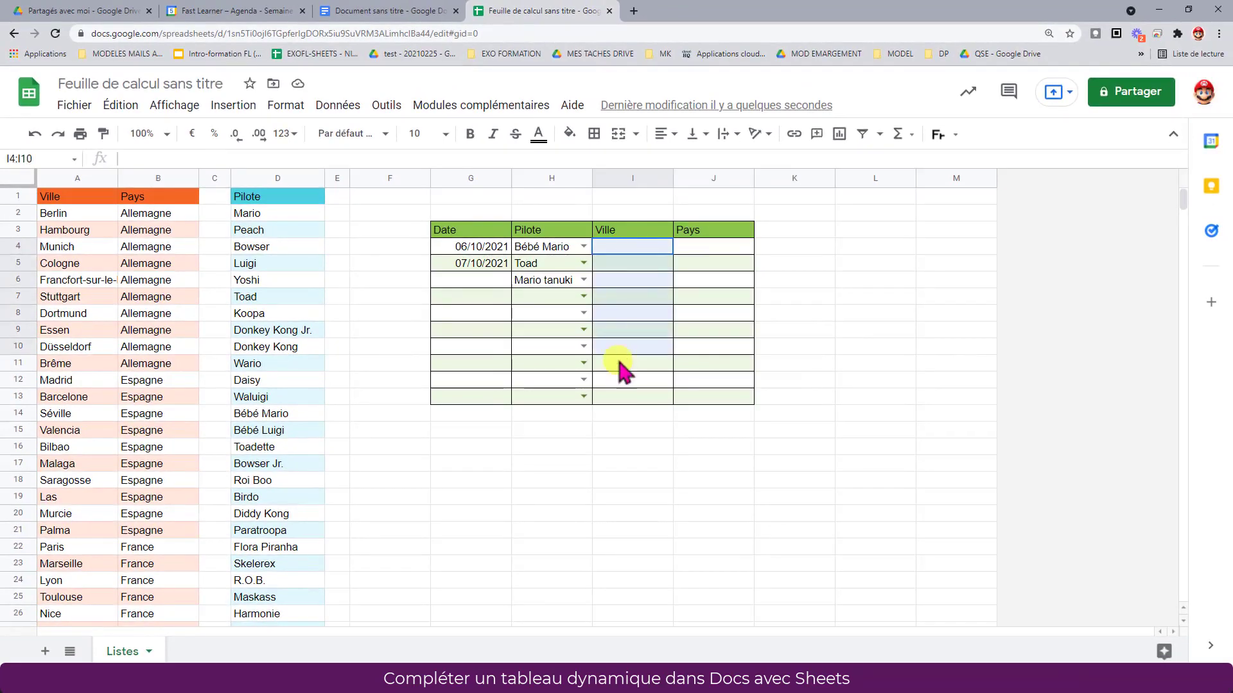
{"action": "left_click_drag", "start_coordinate": [622, 371], "coordinate": [627, 399]}
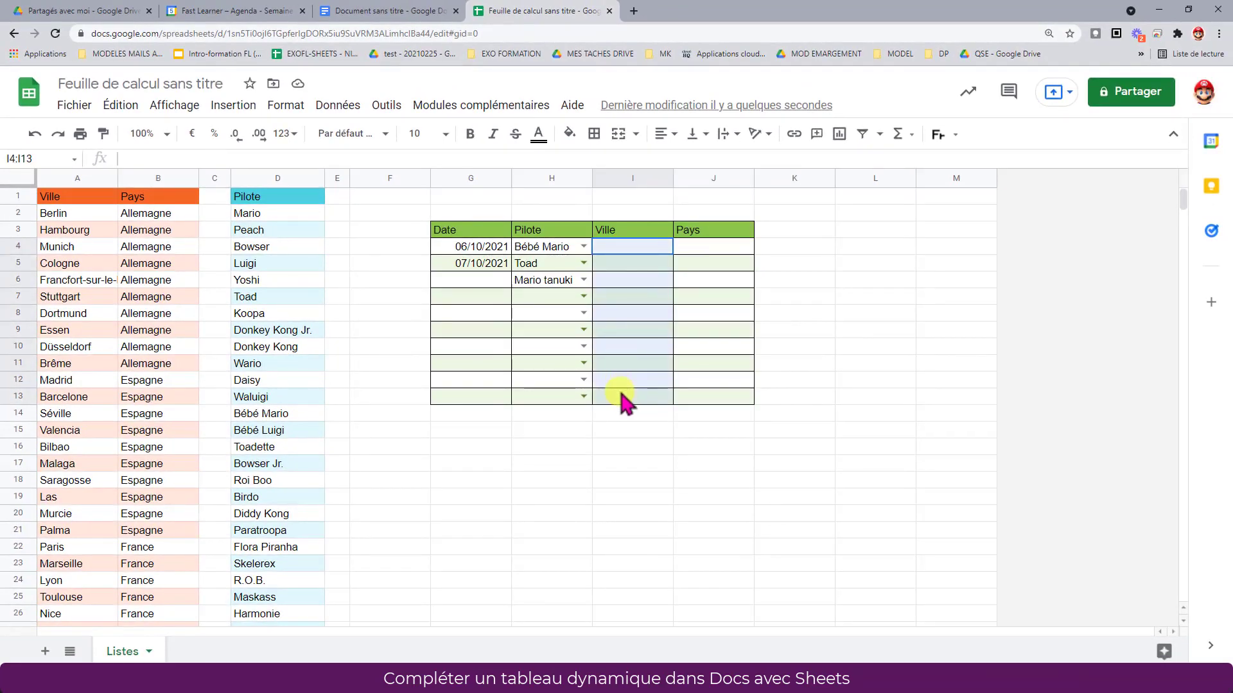
{"action": "right_click", "coordinate": [611, 277]}
{"action": "scroll", "coordinate": [712, 488], "scroll_direction": "down", "scroll_amount": 1}
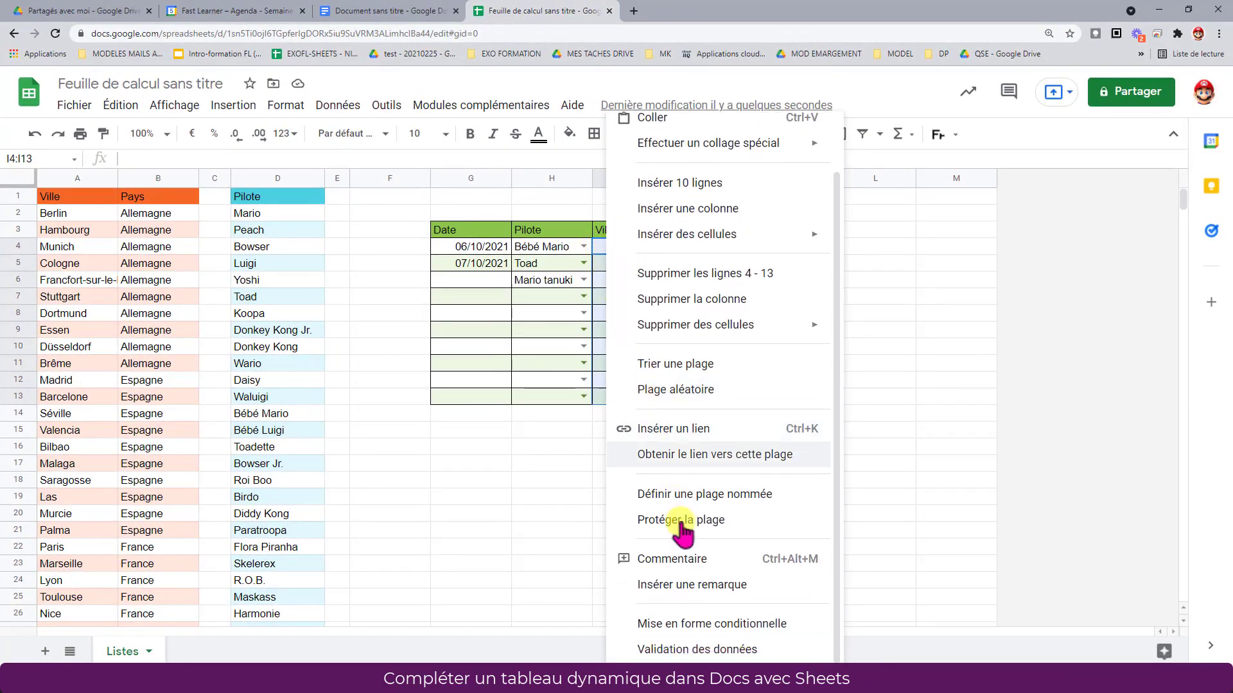
{"action": "left_click", "coordinate": [717, 651]}
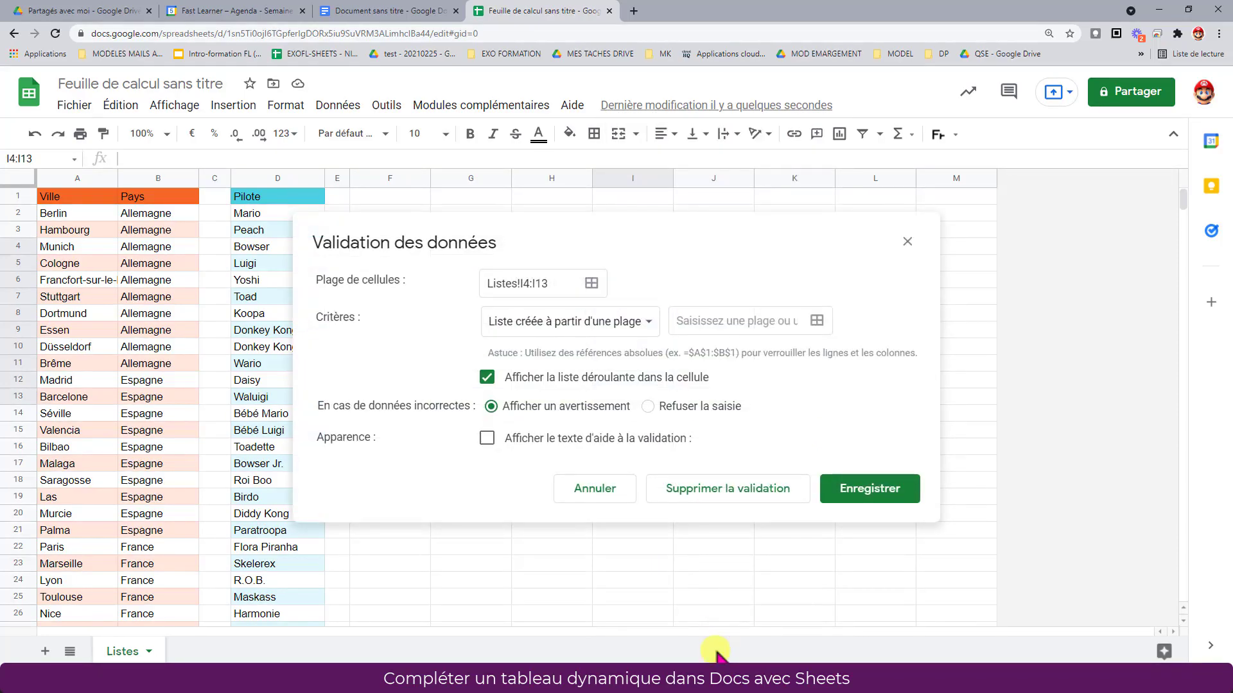
{"action": "left_click", "coordinate": [815, 320]}
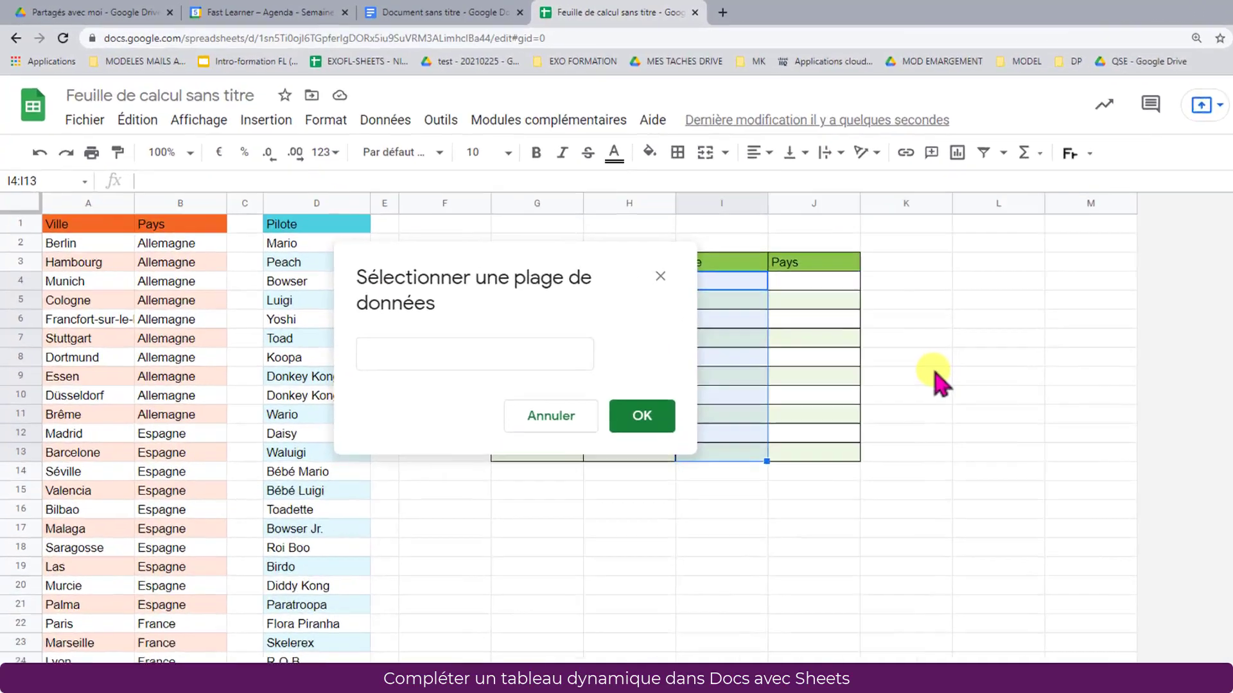
{"action": "left_click", "coordinate": [115, 205]}
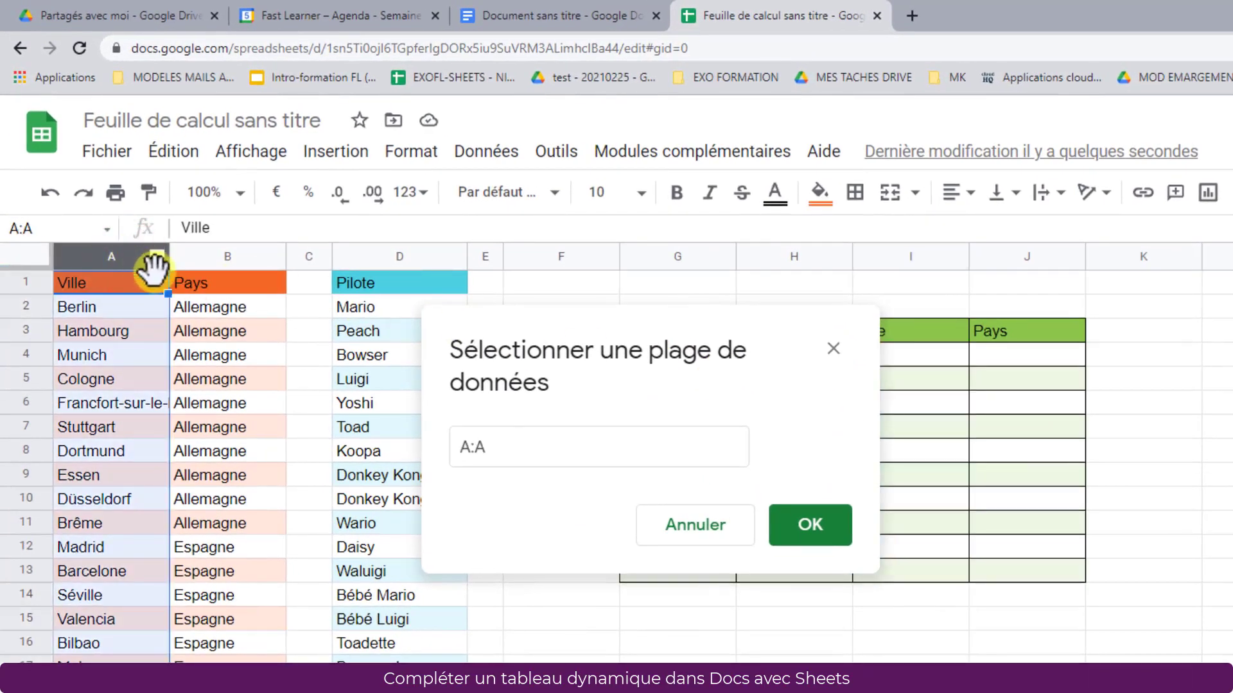
{"action": "left_click", "coordinate": [468, 448]}
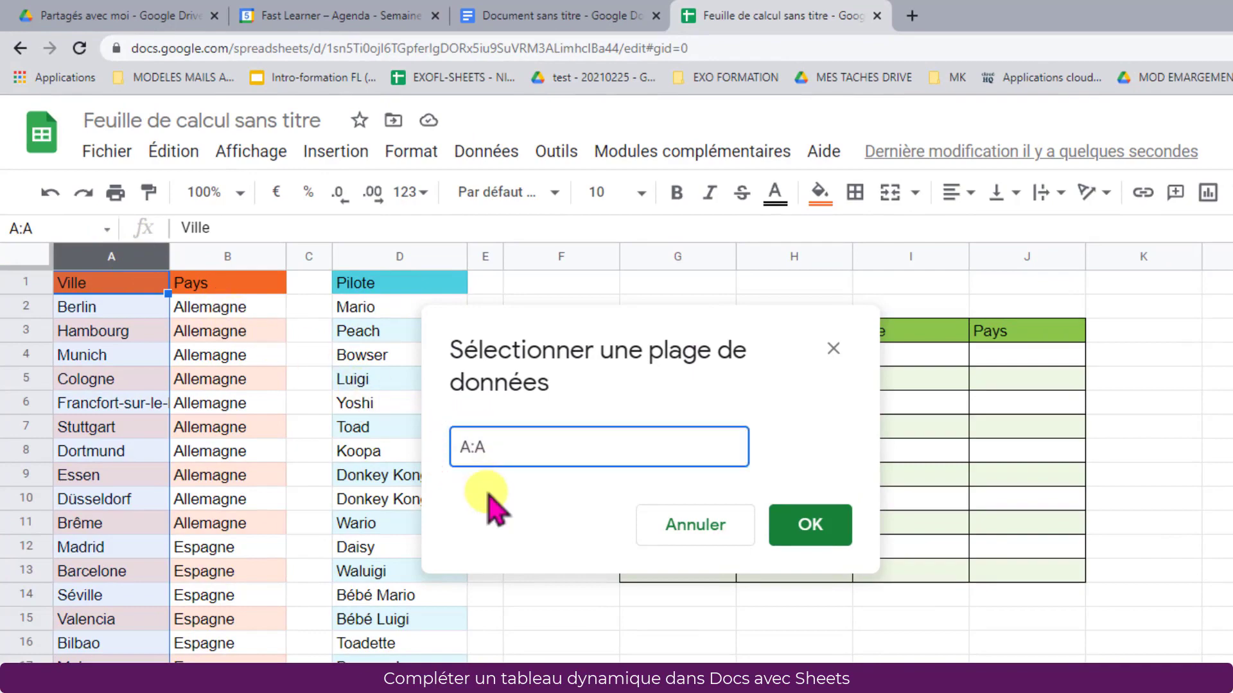
{"action": "type", "text": "2"}
{"action": "left_click", "coordinate": [807, 527]}
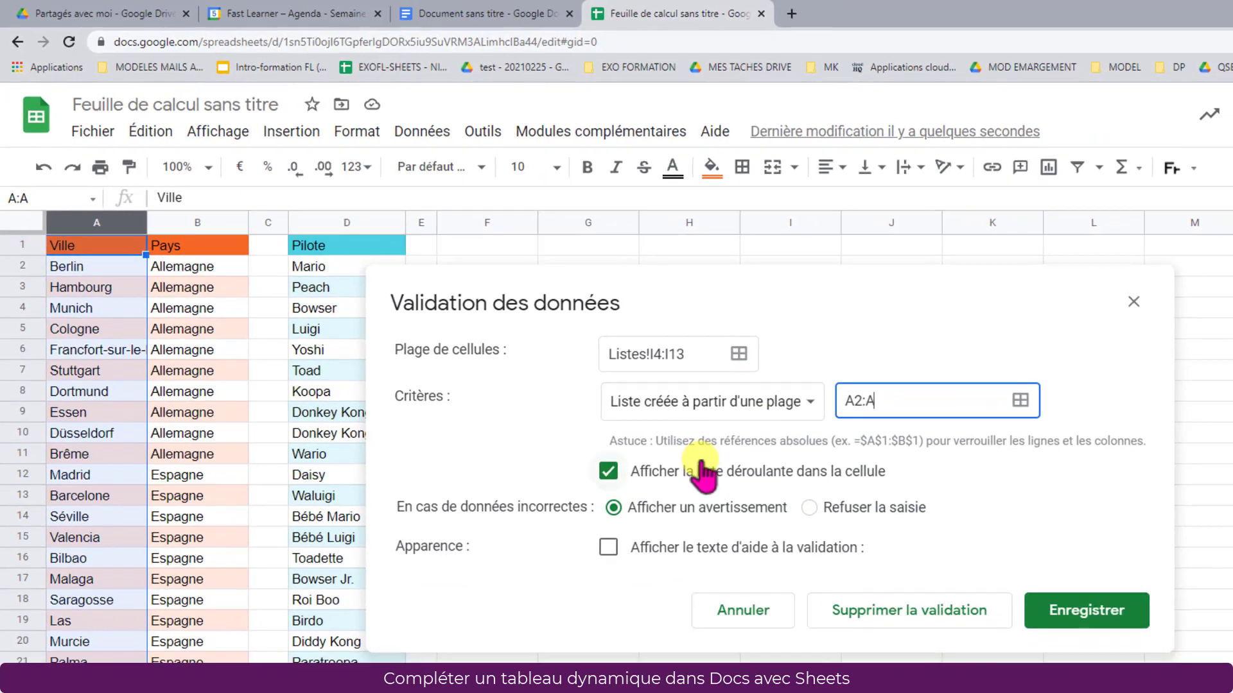
{"action": "left_click", "coordinate": [809, 507]}
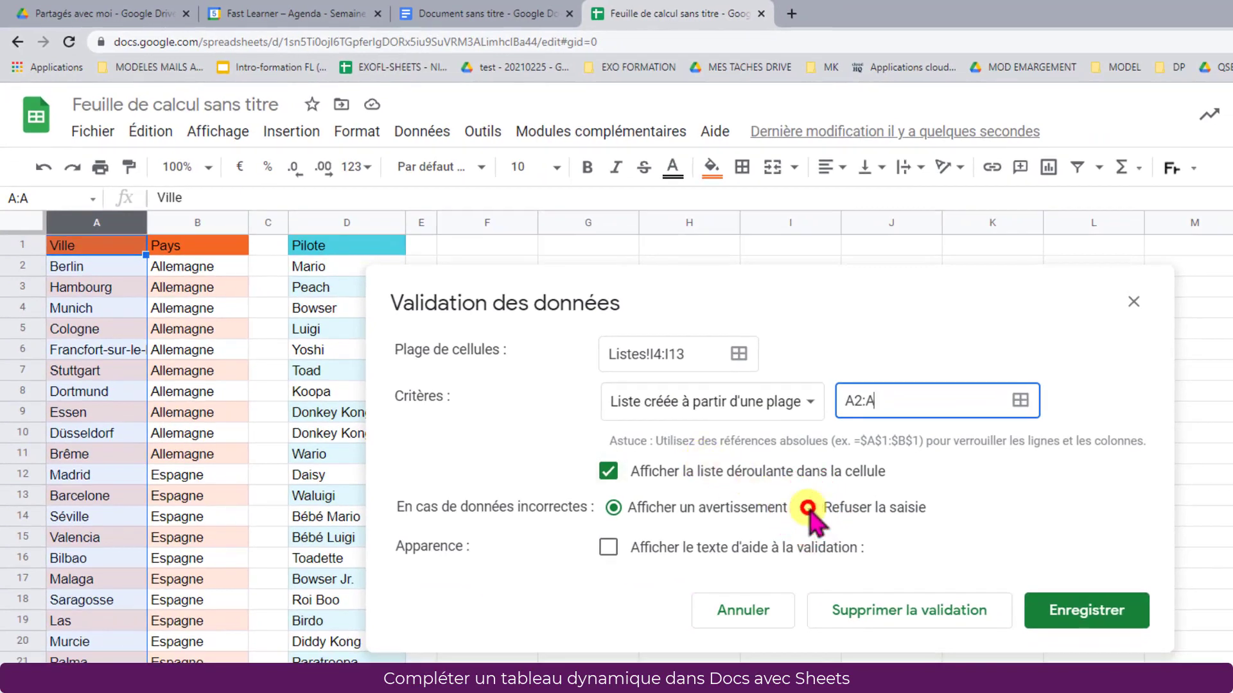
{"action": "left_click", "coordinate": [1085, 617]}
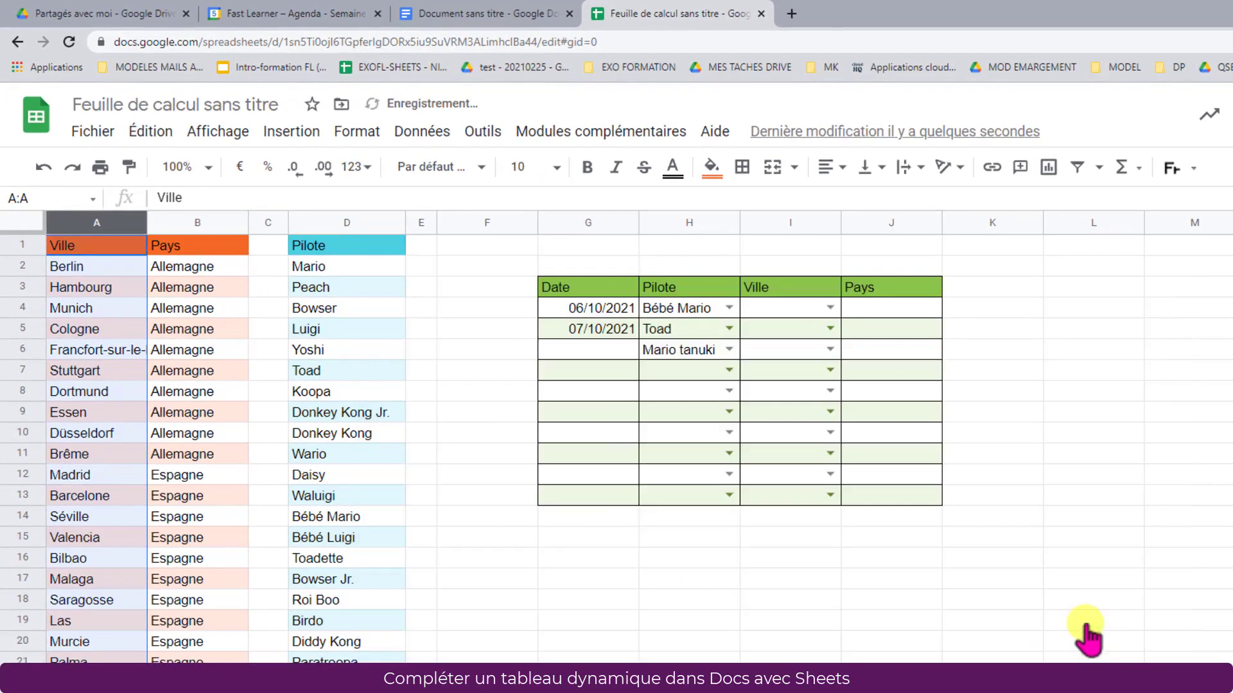
Choose Stuttgart in I4 and Madrid in I5 from the city dropdown lists
{"action": "left_click", "coordinate": [830, 309]}
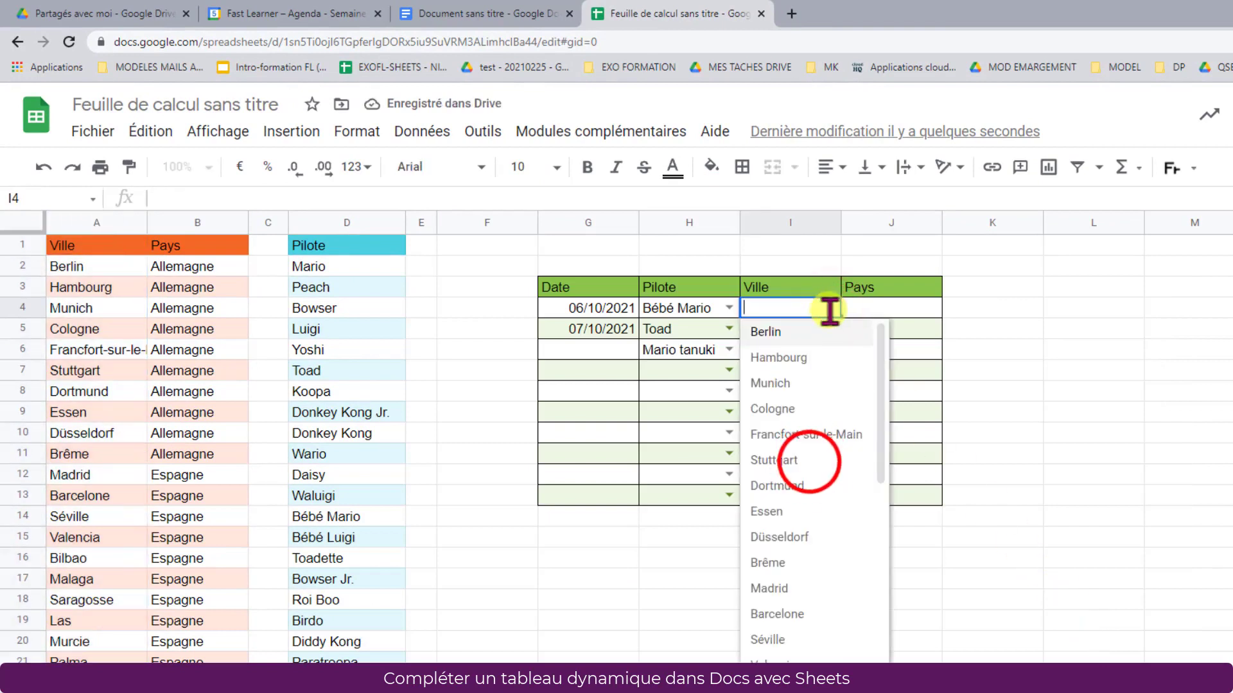
{"action": "left_click", "coordinate": [809, 461]}
{"action": "left_click", "coordinate": [830, 329]}
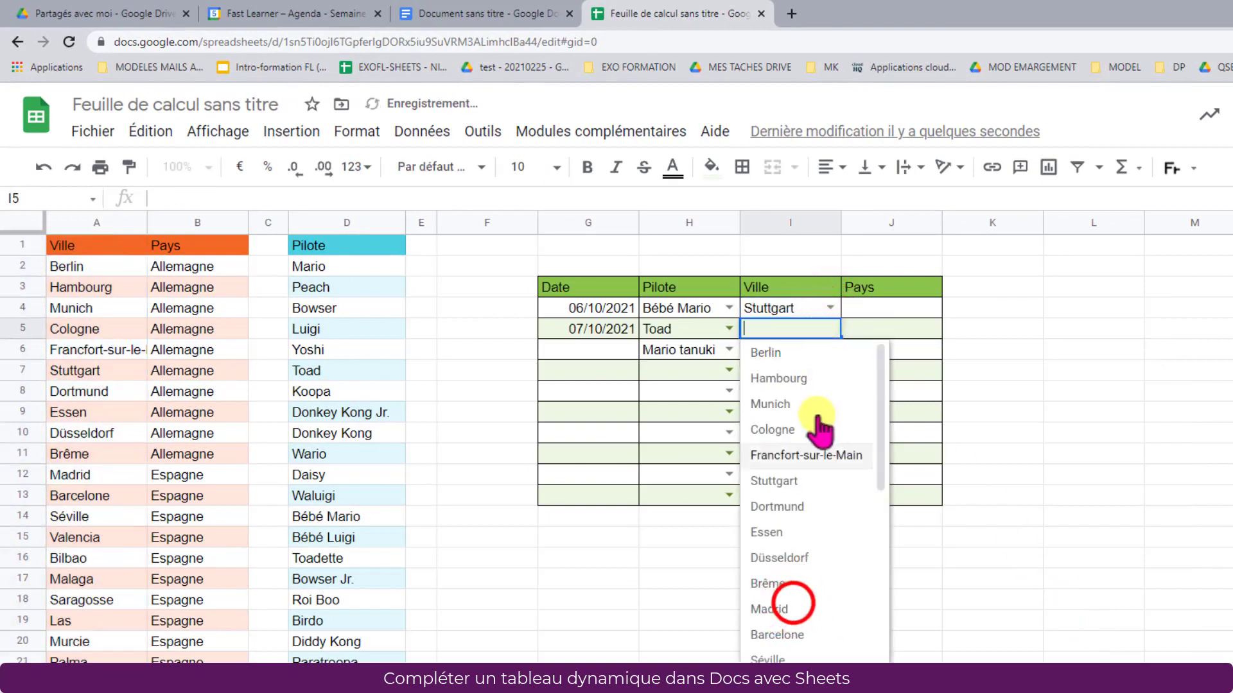
{"action": "left_click", "coordinate": [795, 610]}
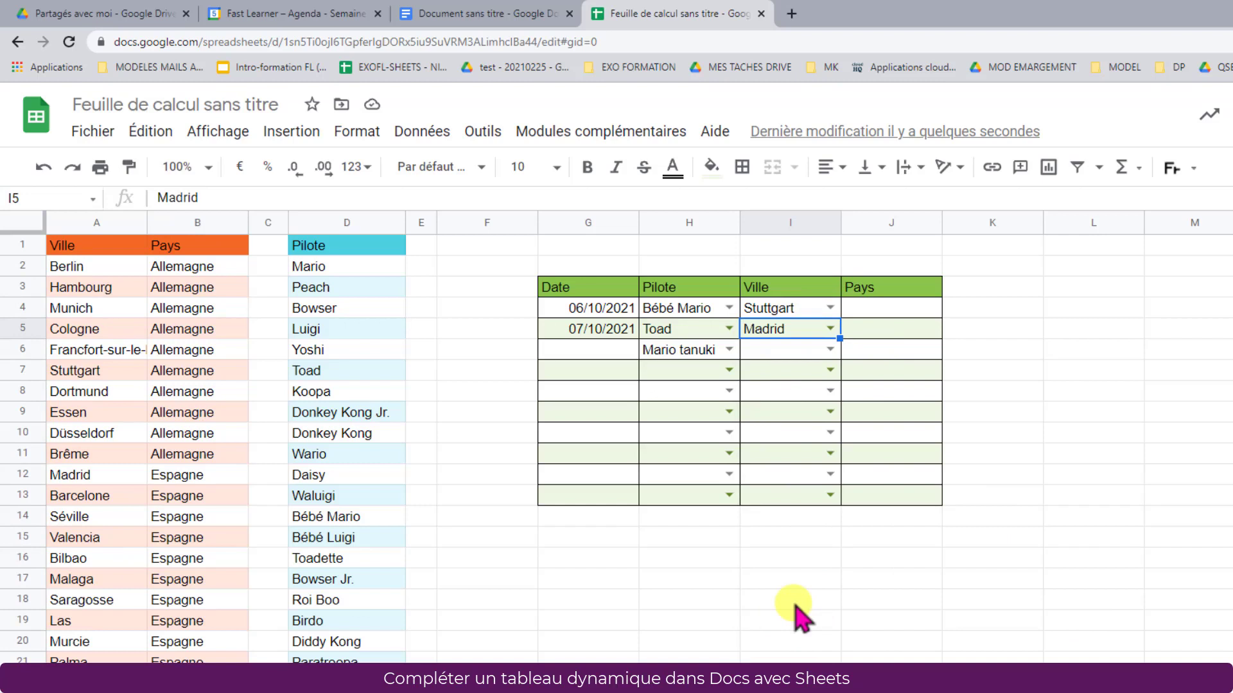
{"action": "left_click", "coordinate": [91, 223]}
{"action": "left_click", "coordinate": [151, 230], "text": "shift"}
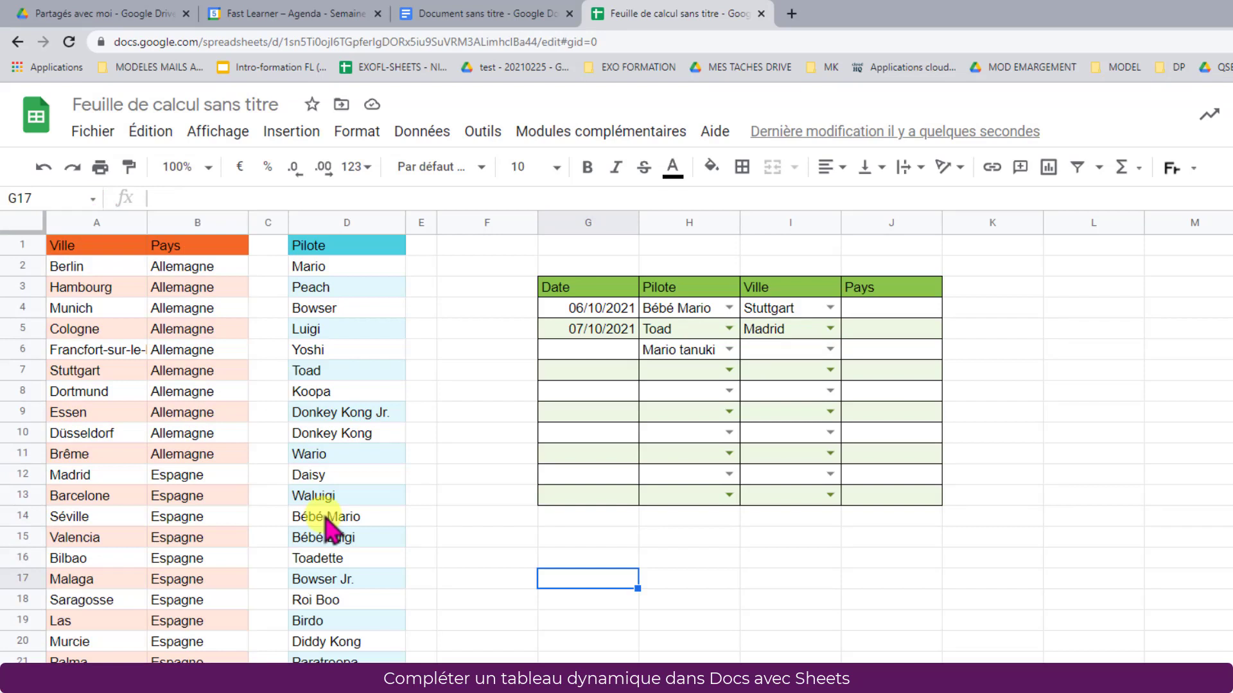
Enter the formula =RECHERCHEV(I4;A:B;2;0) in Pays cell J4 to look up the country of the chosen city
{"action": "left_click", "coordinate": [859, 309]}
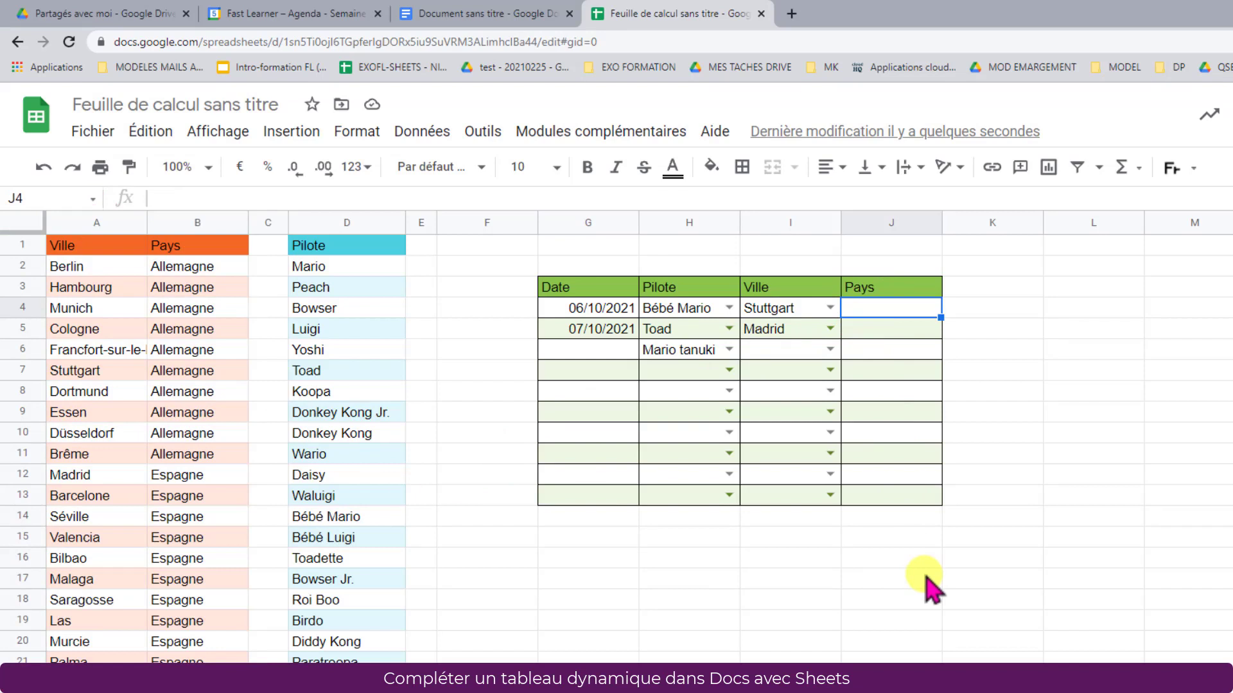
{"action": "type", "text": "=recher"}
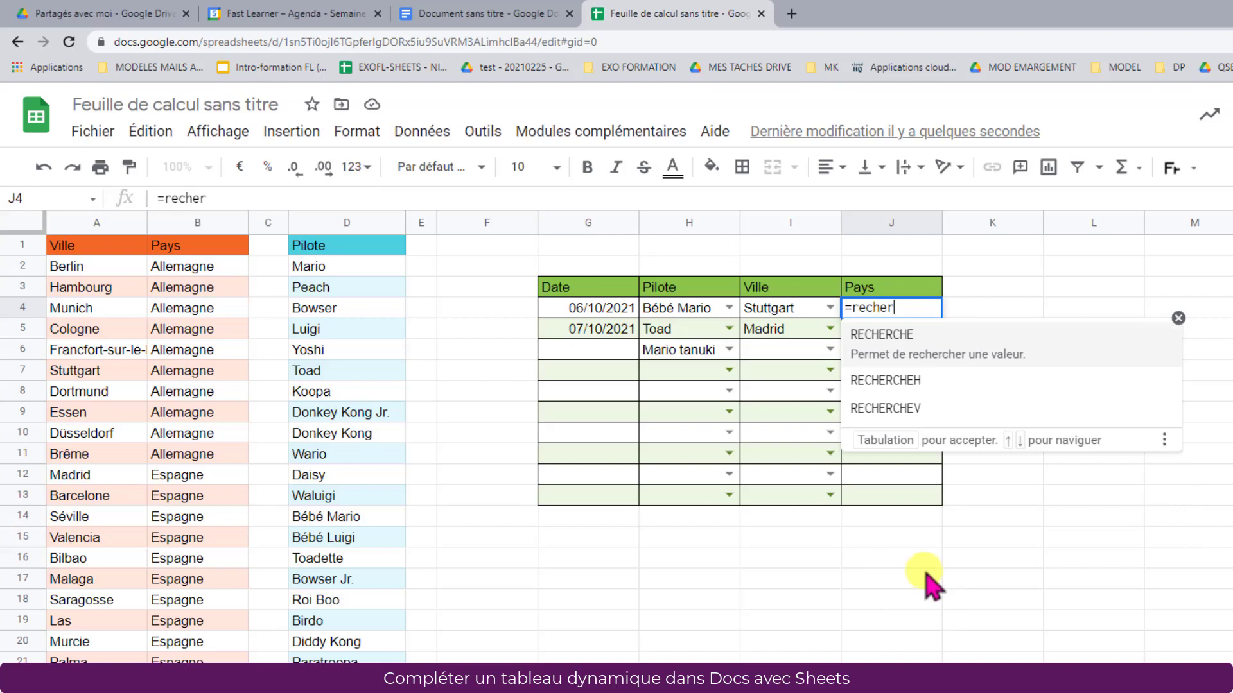
{"action": "left_click", "coordinate": [926, 399]}
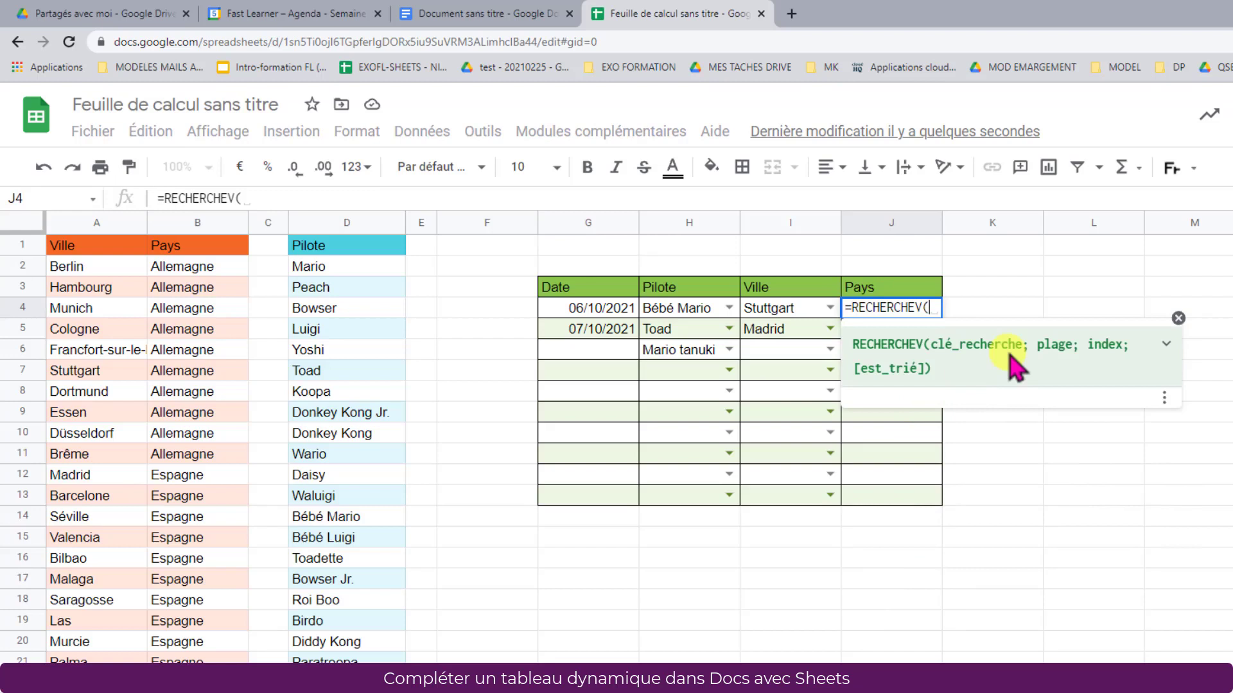
{"action": "left_click", "coordinate": [787, 310]}
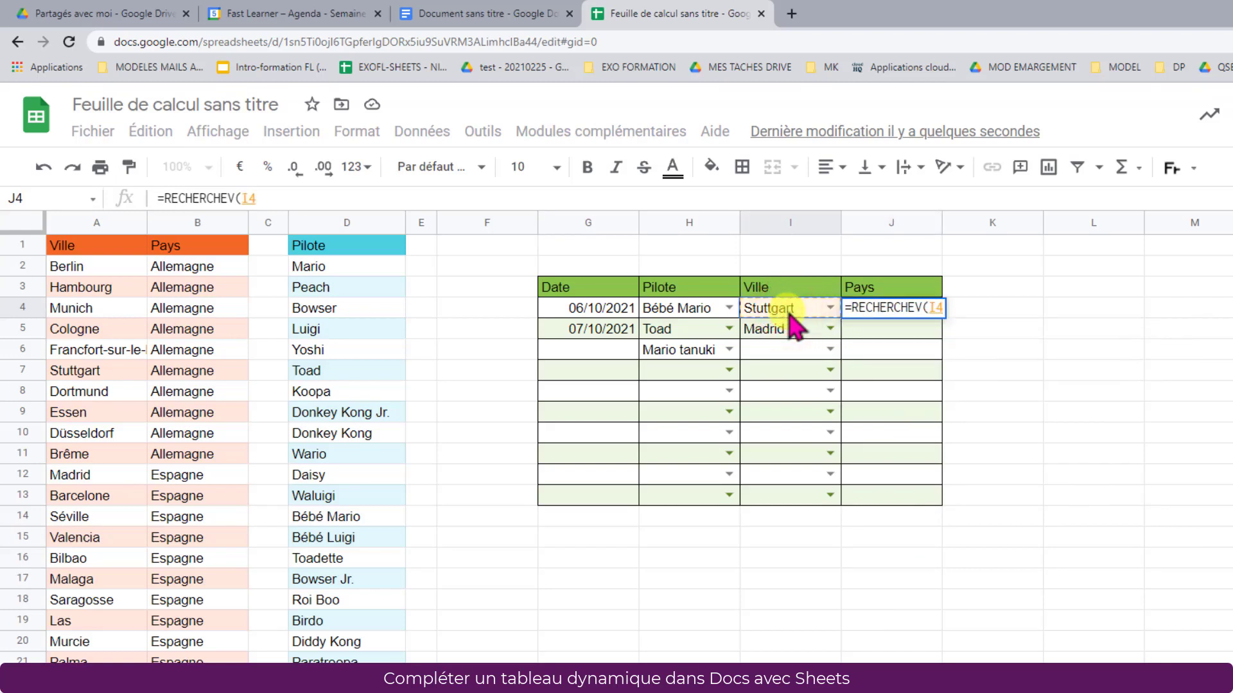
{"action": "type", "text": ";"}
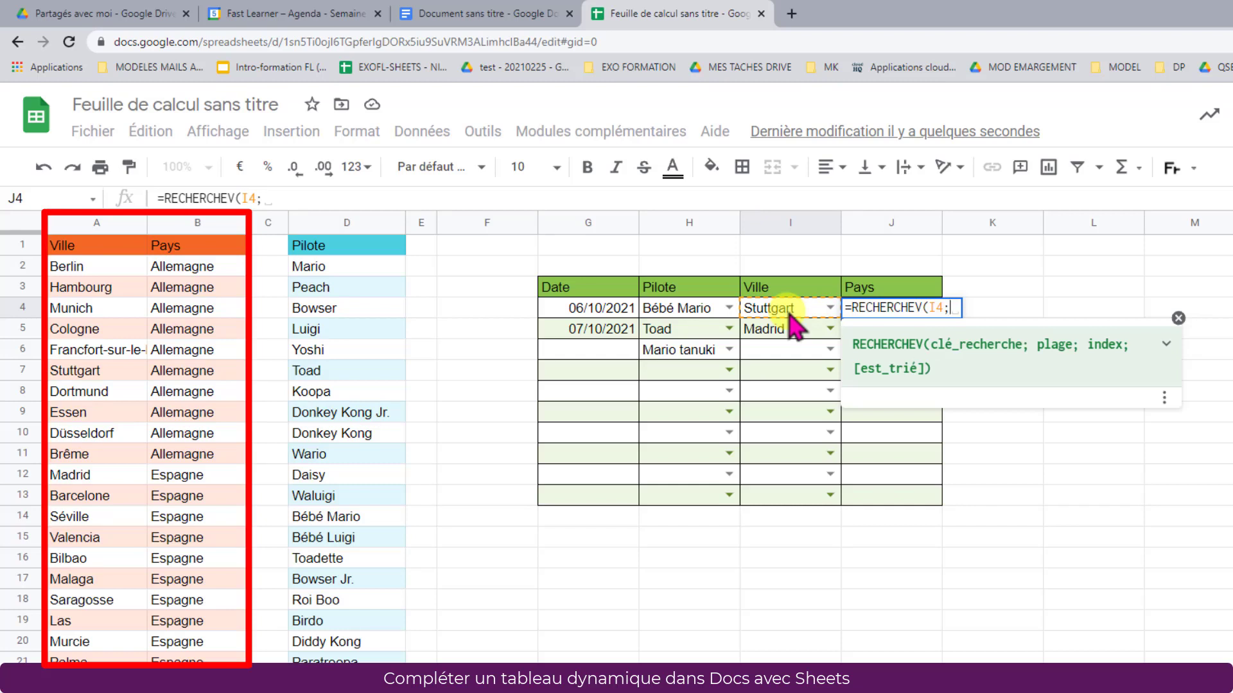
{"action": "left_click", "coordinate": [95, 225]}
{"action": "left_click_drag", "start_coordinate": [92, 229], "coordinate": [218, 231]}
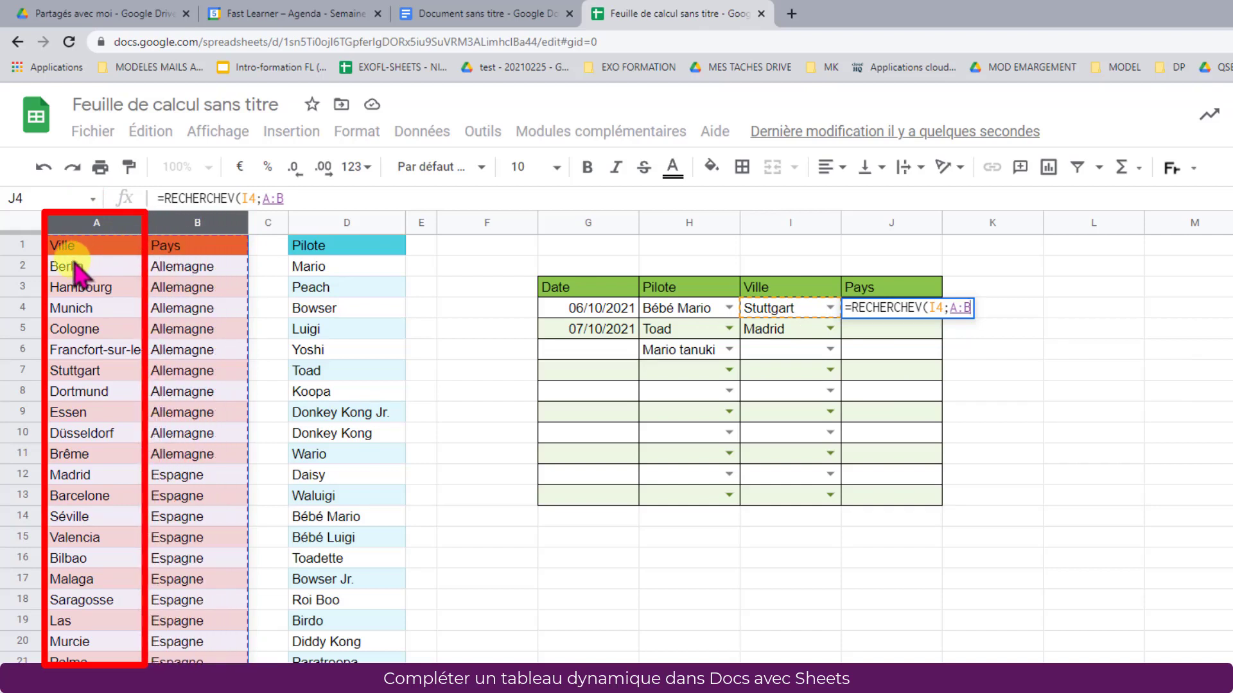
{"action": "type", "text": ";"}
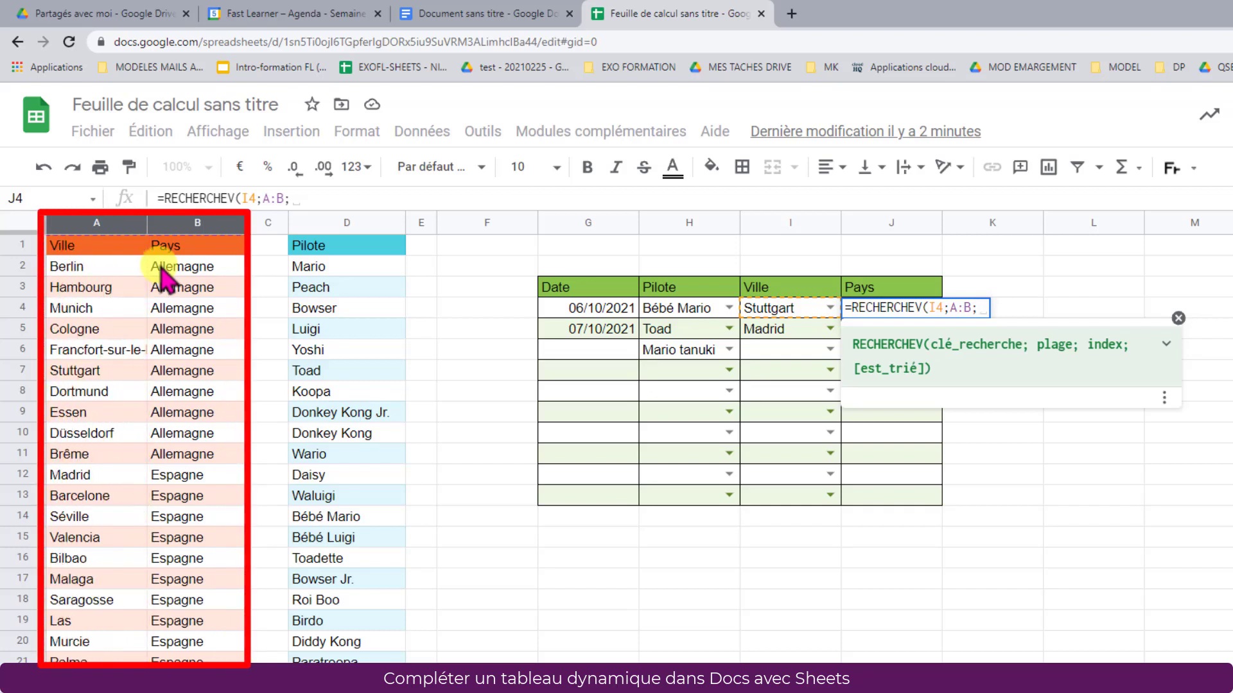
{"action": "type", "text": "2"}
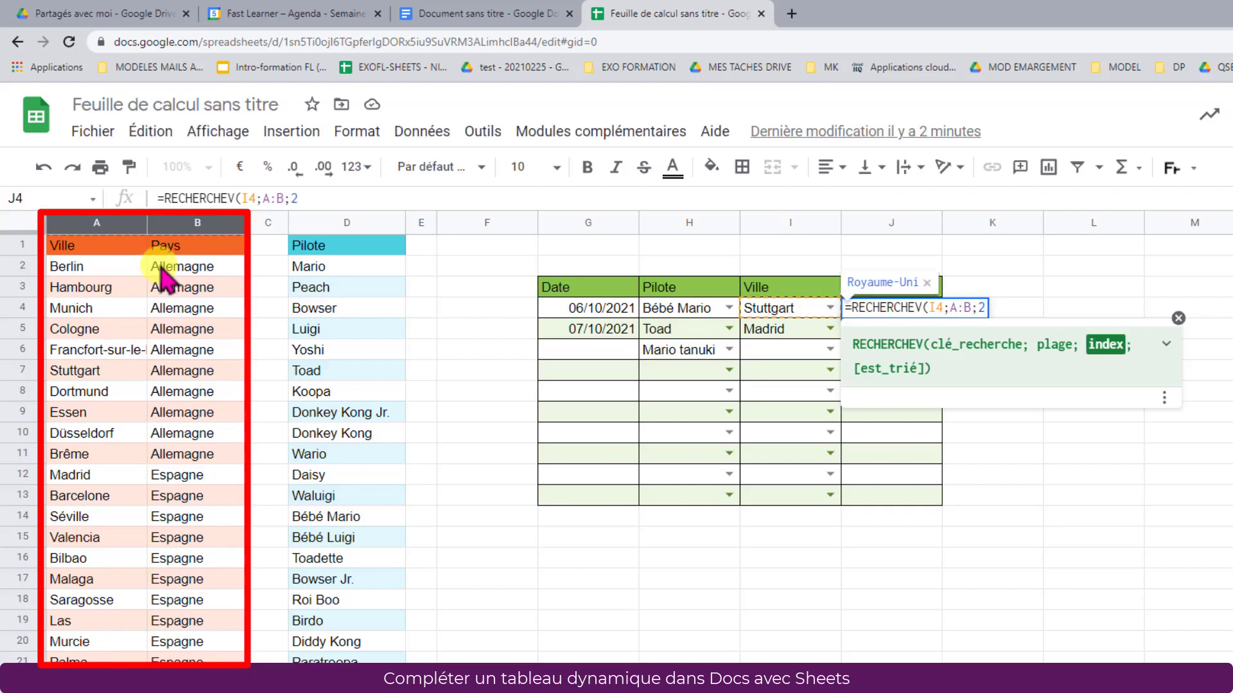
{"action": "type", "text": ";"}
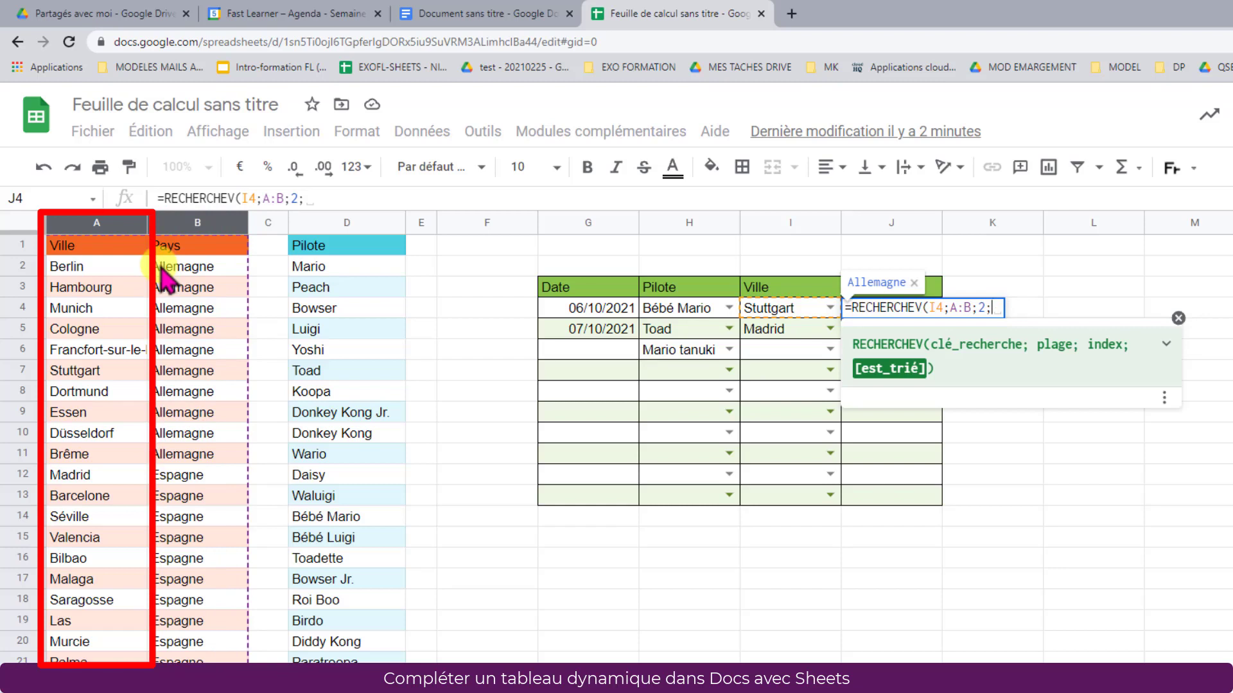
{"action": "type", "text": "0"}
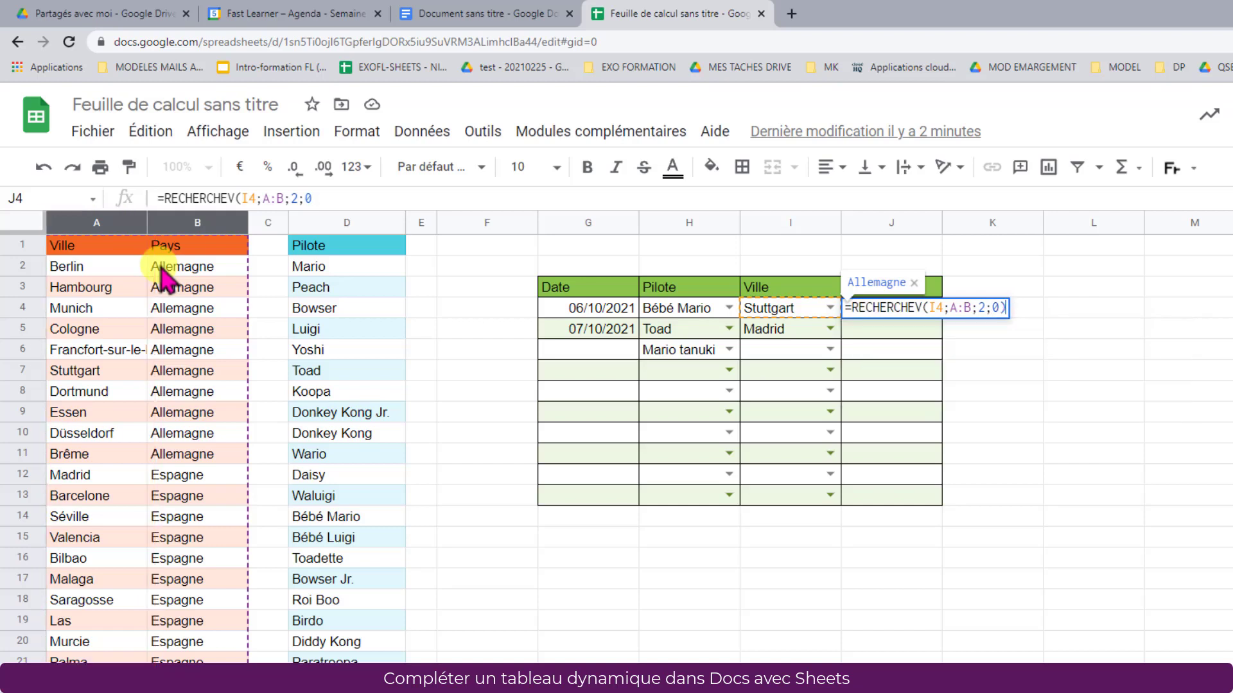
{"action": "type", "text": ")"}
{"action": "key", "text": "Return"}
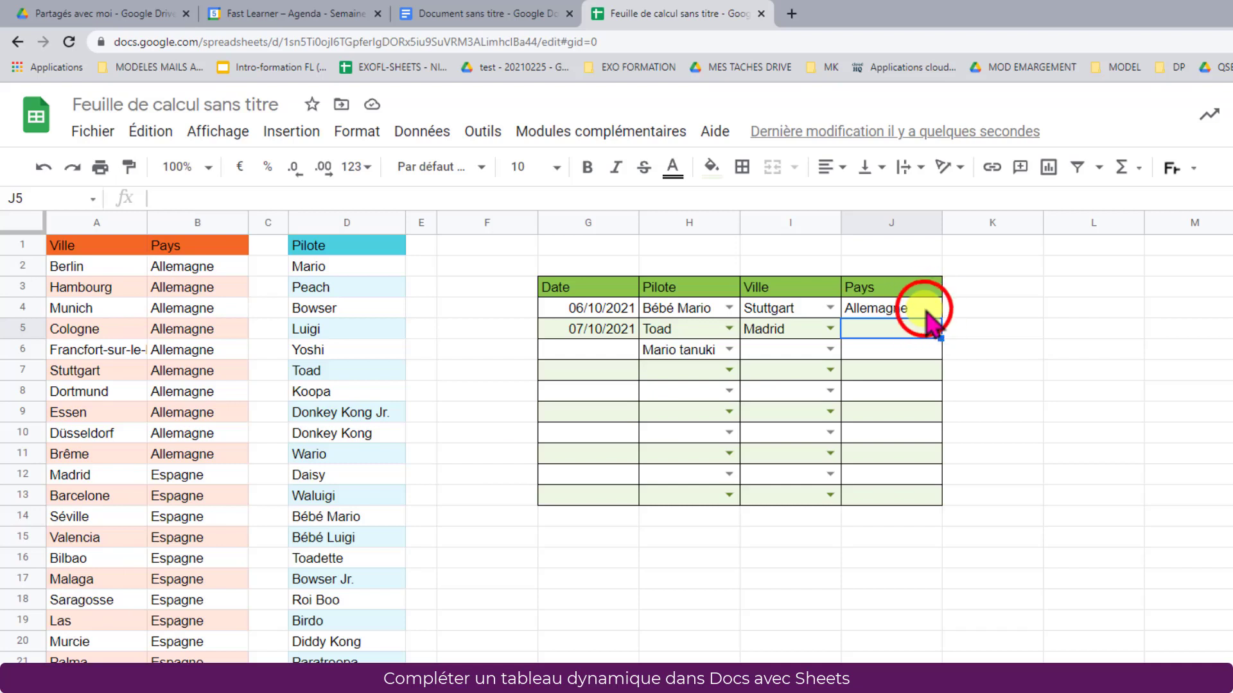
Copy the lookup formula from J4 down through J13
{"action": "left_click", "coordinate": [924, 311]}
{"action": "left_click_drag", "start_coordinate": [935, 314], "coordinate": [926, 505]}
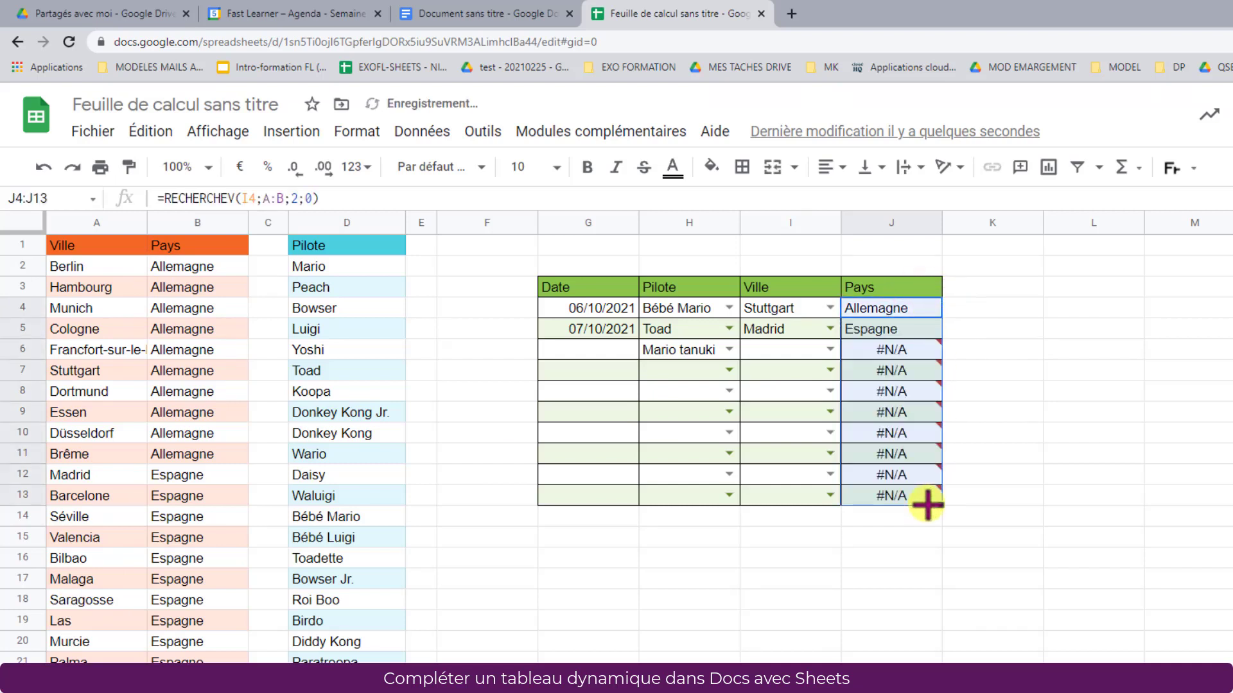
Choose Madrid in I6 and Bilbao in I7 from the city dropdown lists
{"action": "left_click", "coordinate": [828, 348]}
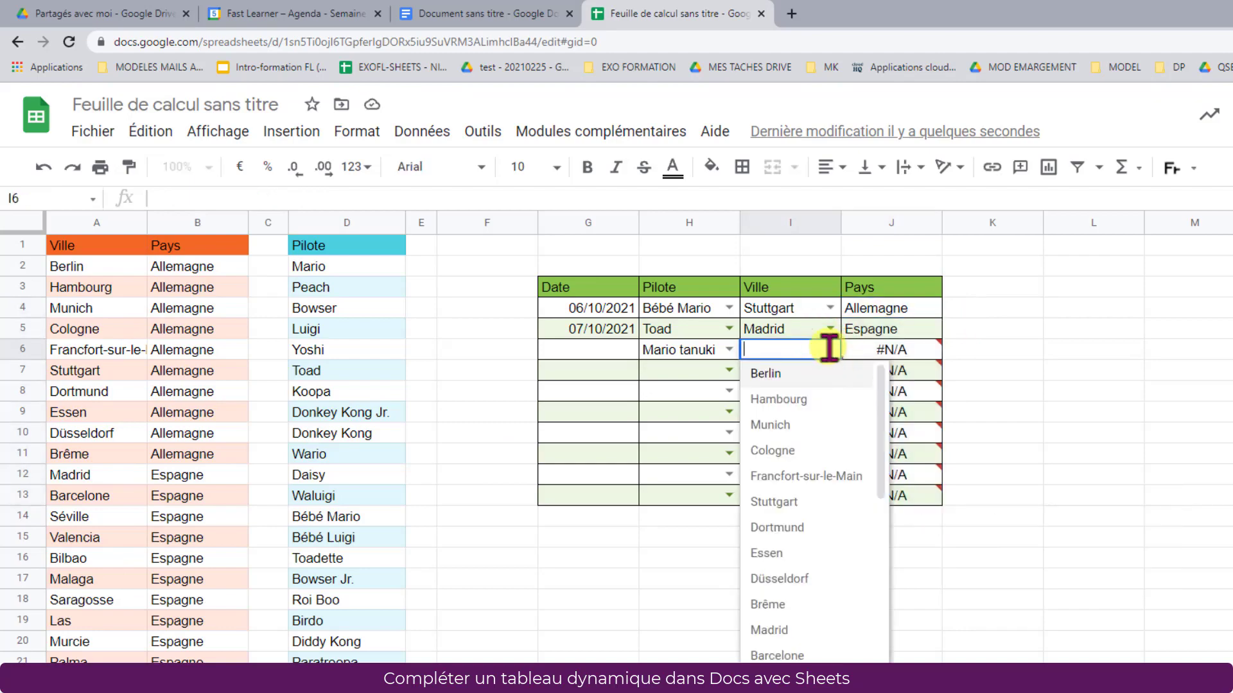
{"action": "left_click", "coordinate": [780, 629]}
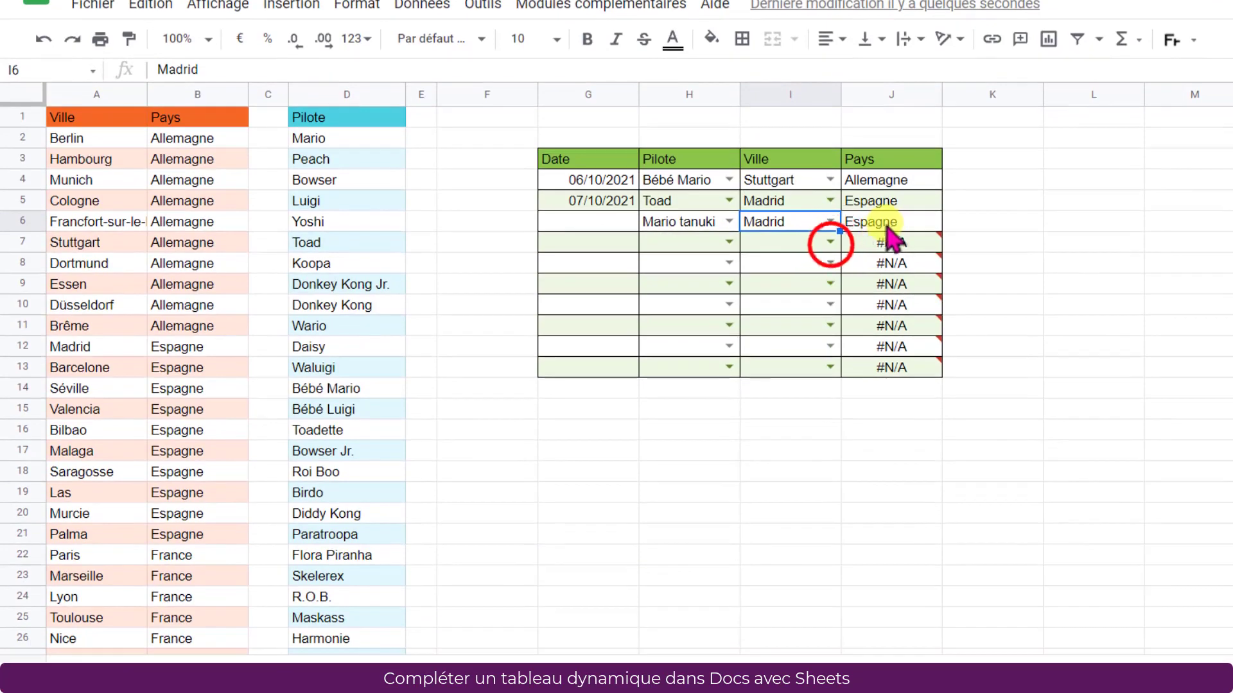
{"action": "left_click", "coordinate": [830, 243]}
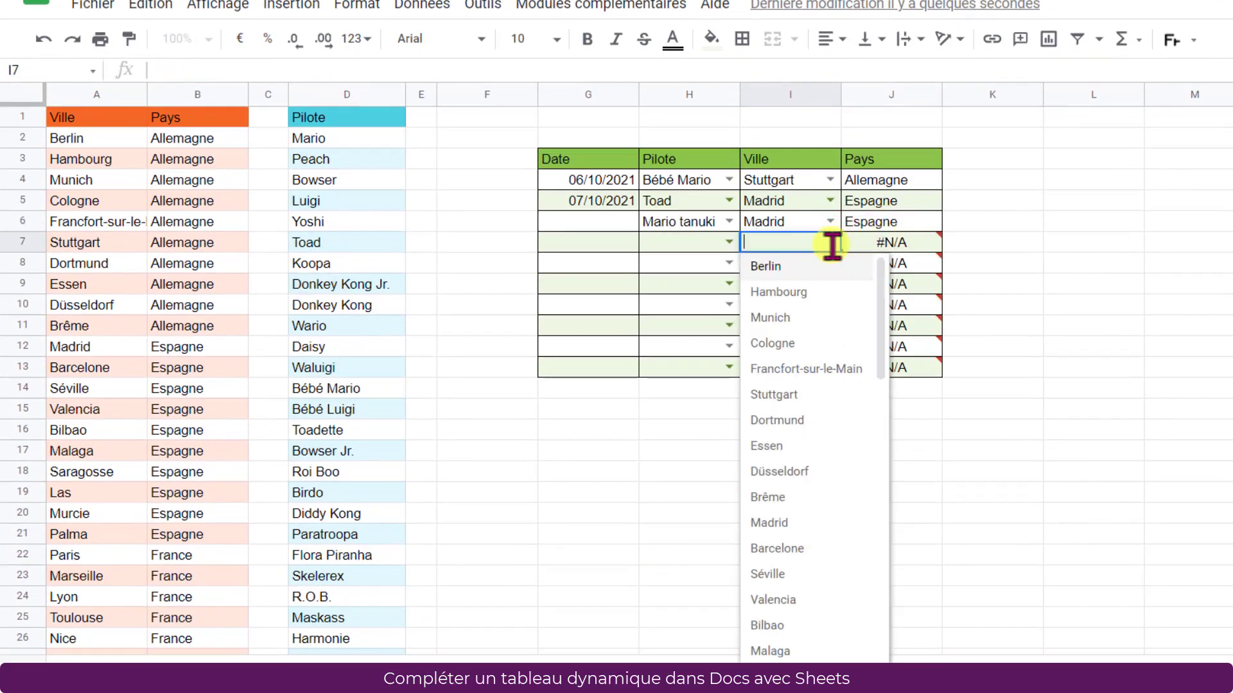
{"action": "left_click", "coordinate": [768, 630]}
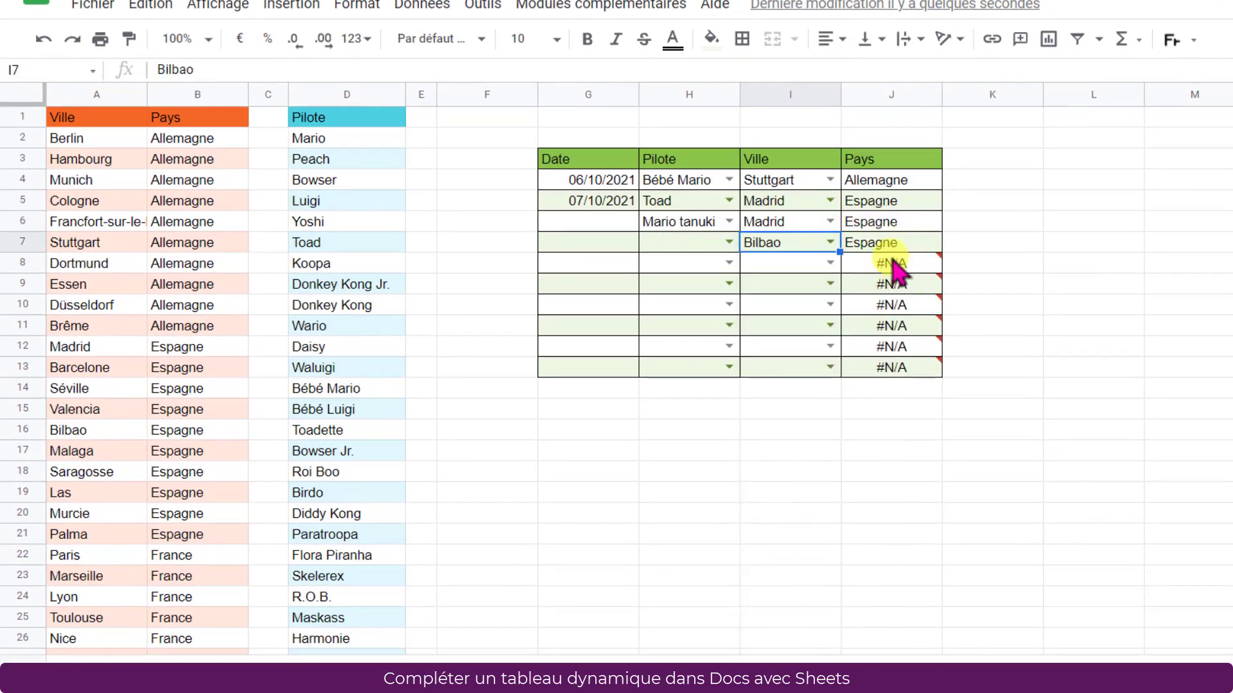
Filter the city list in I8 with "ver" and choose Vernon
{"action": "left_click", "coordinate": [774, 268]}
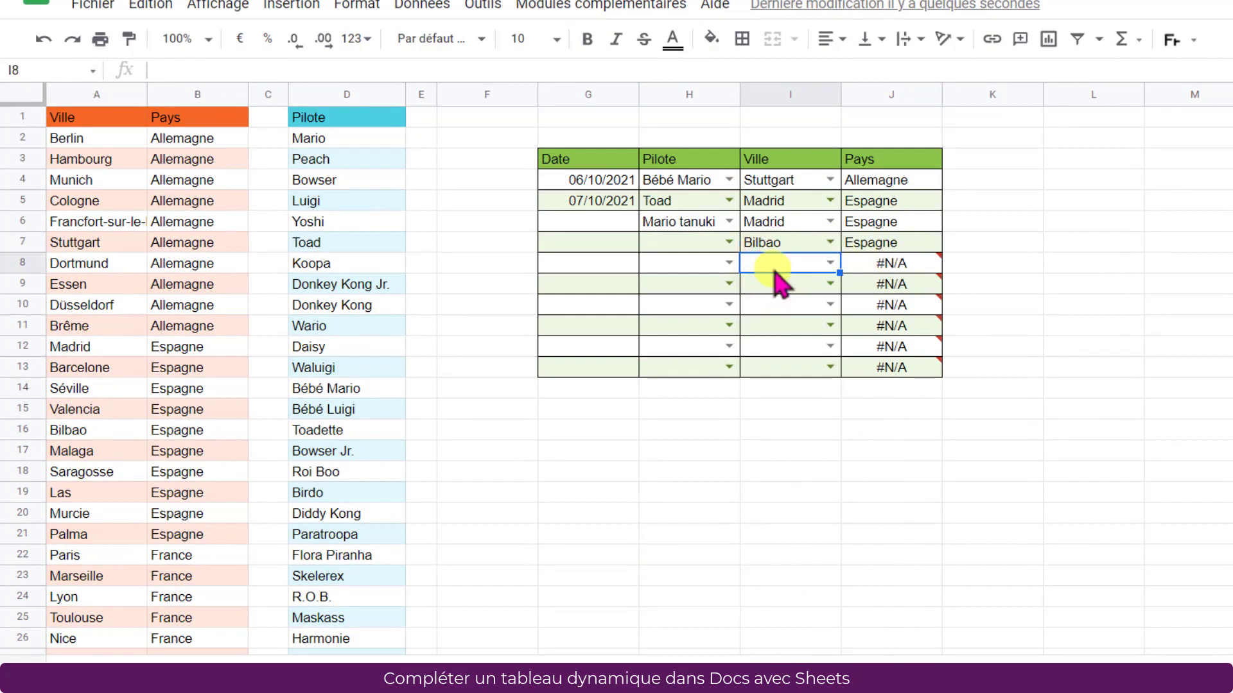
{"action": "type", "text": "ver"}
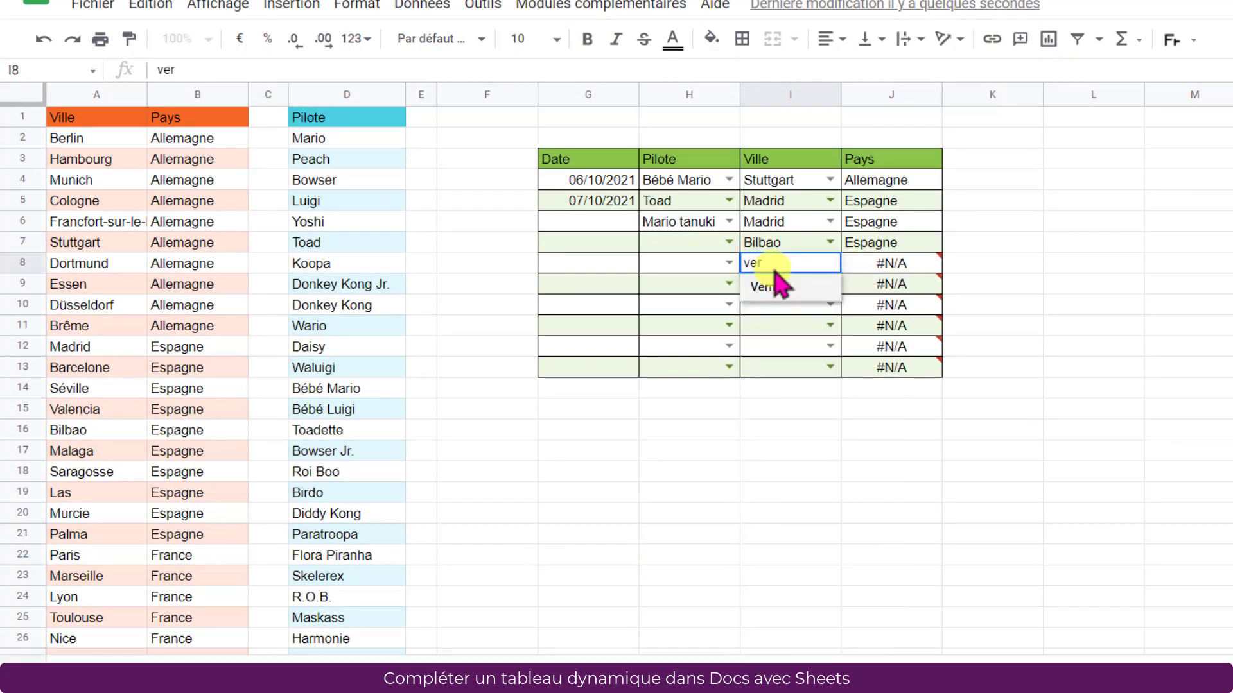
{"action": "left_click", "coordinate": [777, 285]}
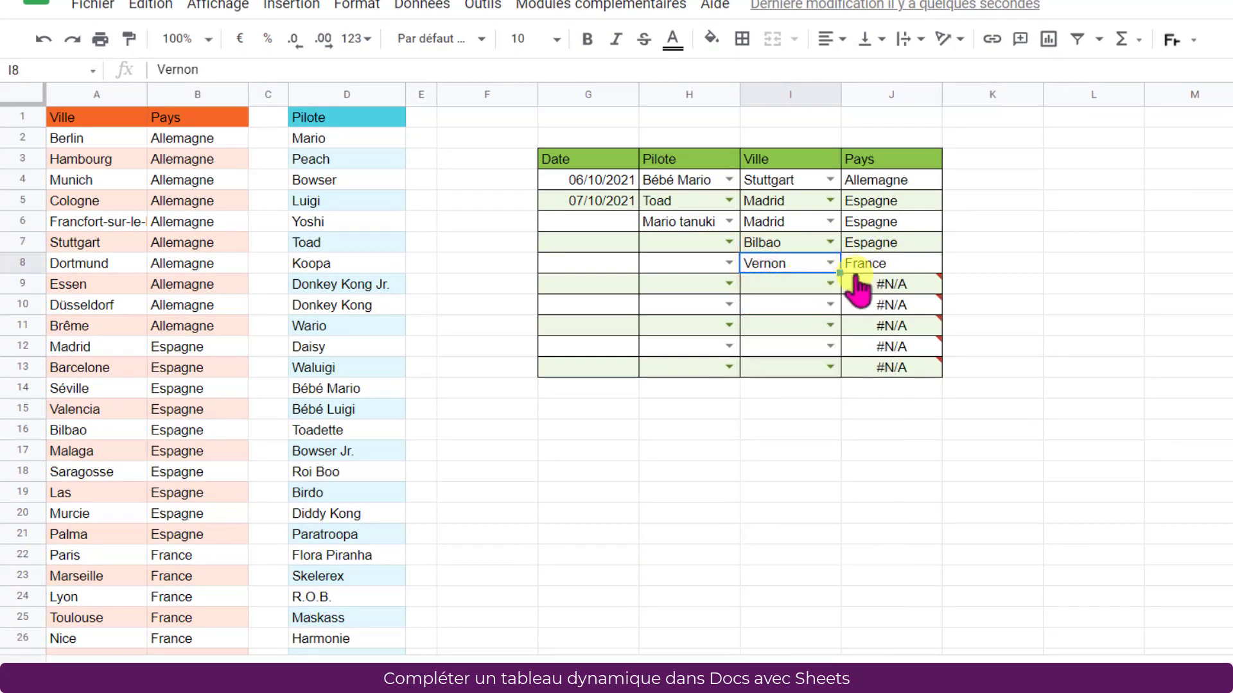
{"action": "mouse_move", "coordinate": [907, 275]}
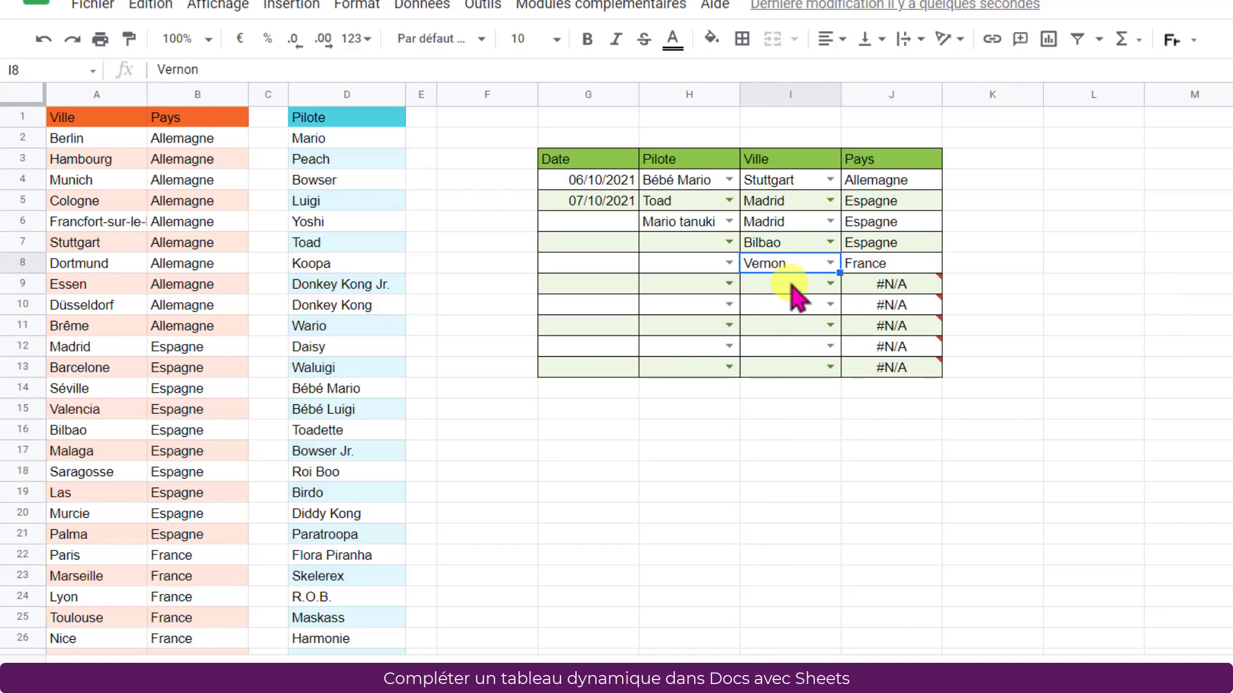
Wrap the lookup in J9 in a blank-city test, making it =SI(I9="";""; RECHERCHEV(I9;A:B;2;0))
{"action": "left_click", "coordinate": [888, 283]}
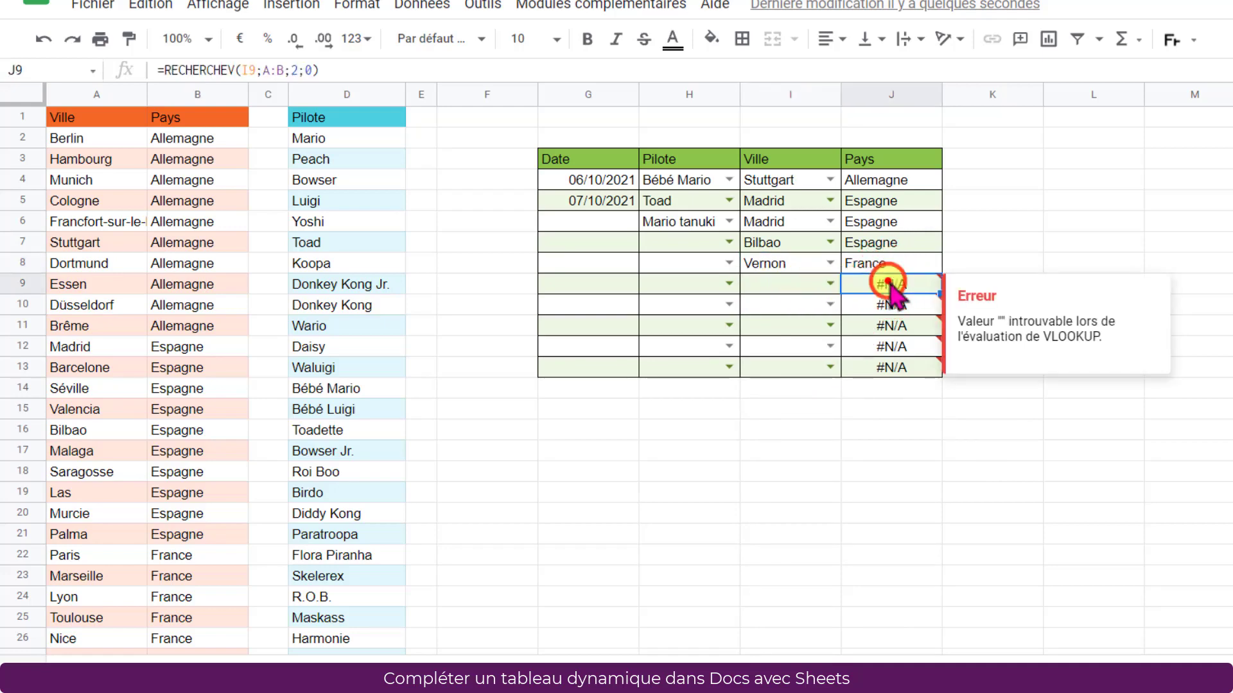
{"action": "double_click", "coordinate": [889, 283]}
{"action": "left_click", "coordinate": [854, 284]}
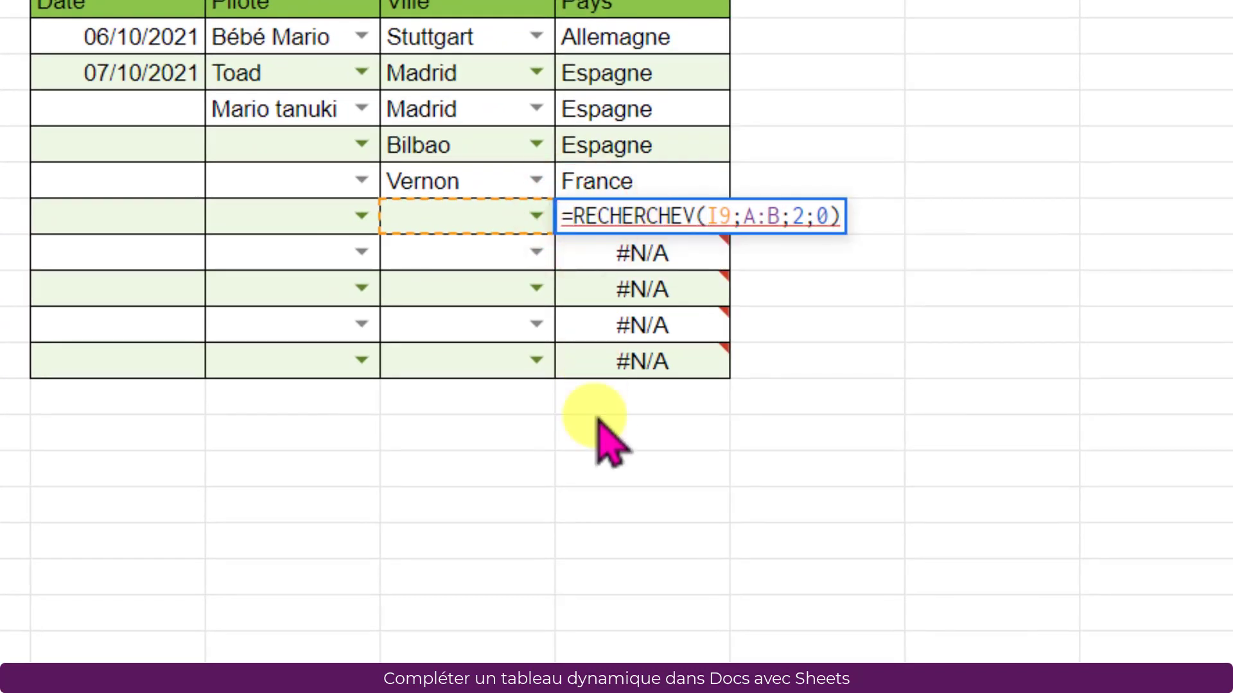
{"action": "type", "text": "SI("}
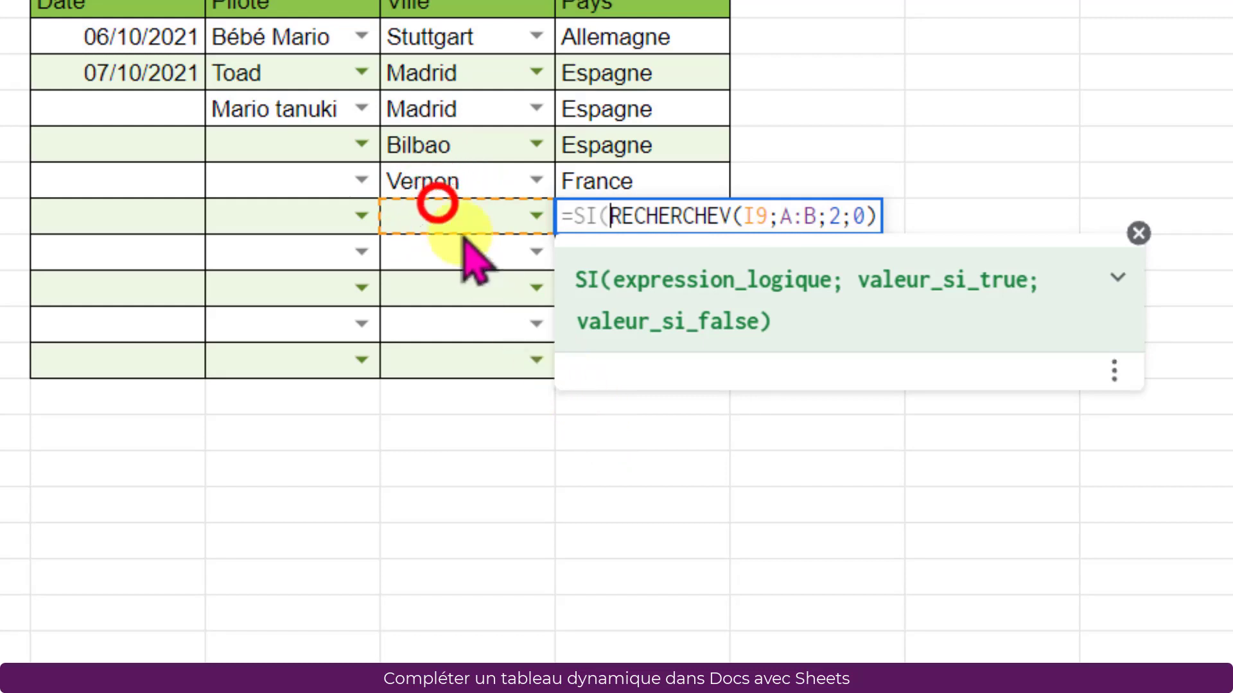
{"action": "left_click", "coordinate": [443, 212]}
{"action": "type", "text": "= "}
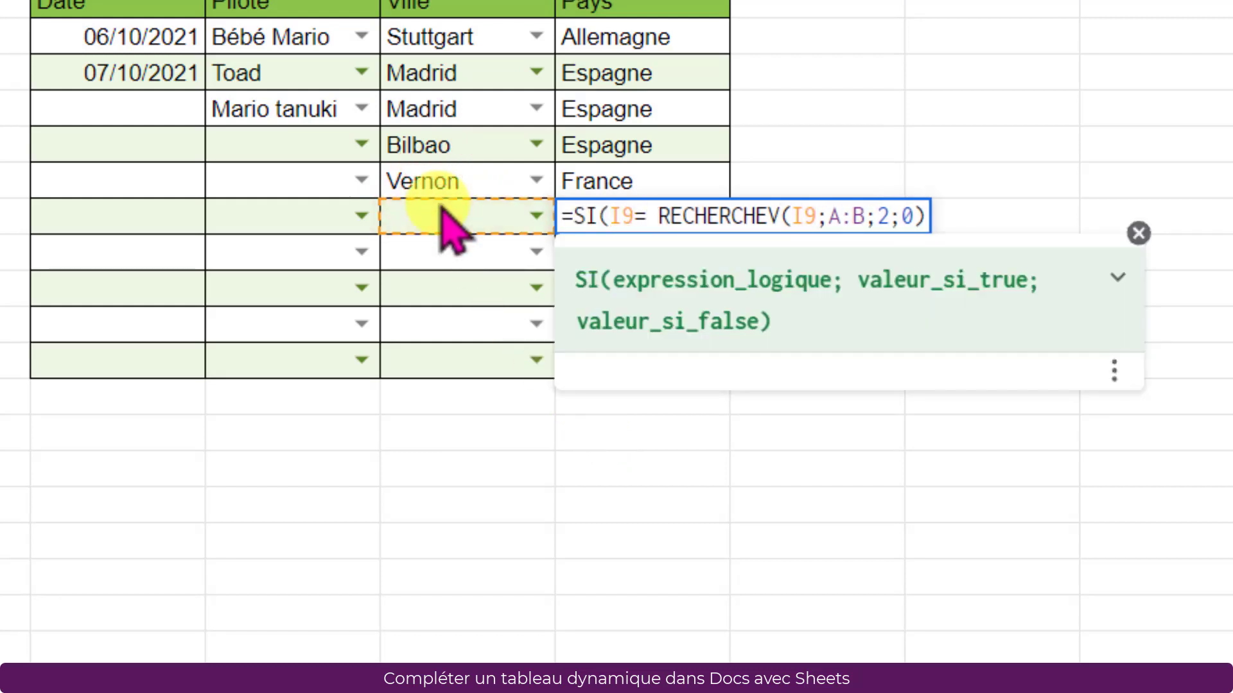
{"action": "type", "text": "\"\""}
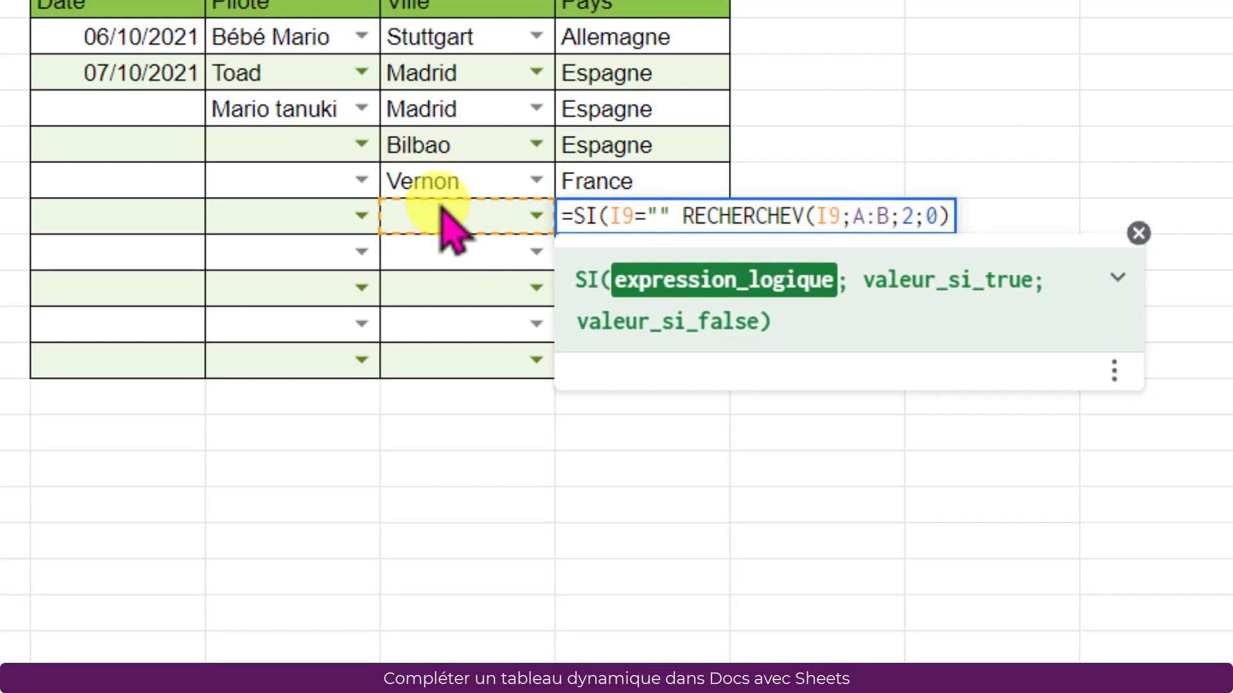
{"action": "type", "text": ";"}
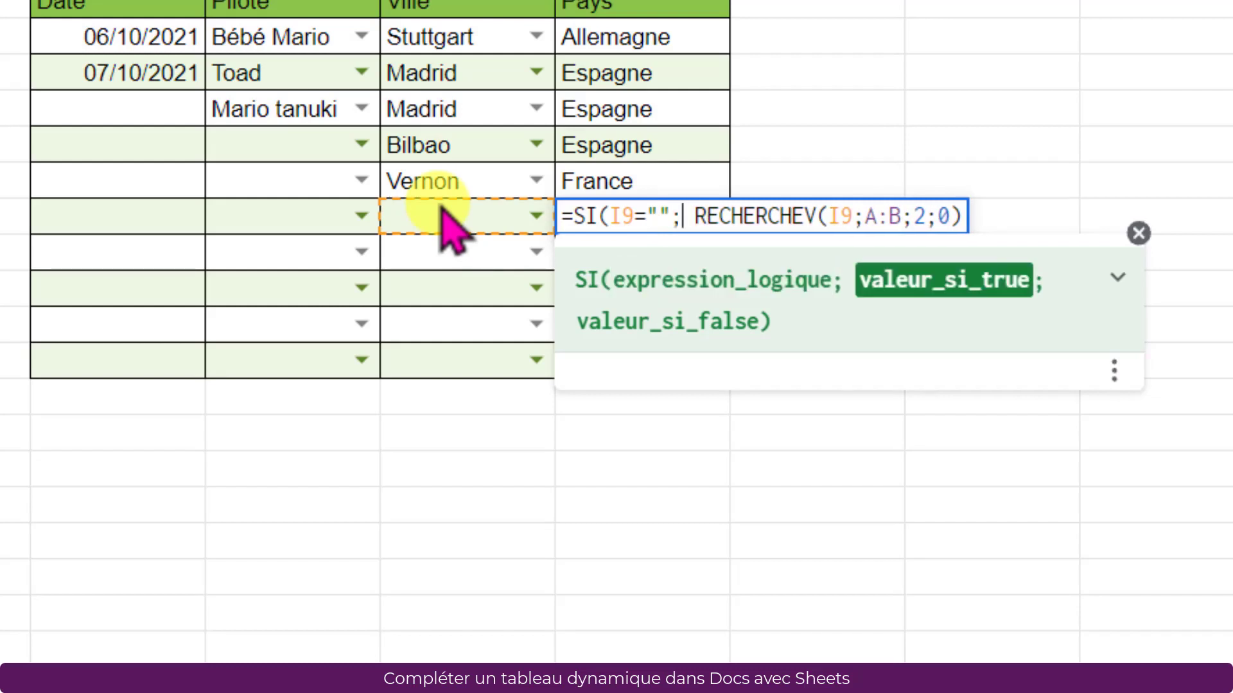
{"action": "type", "text": "\"\""}
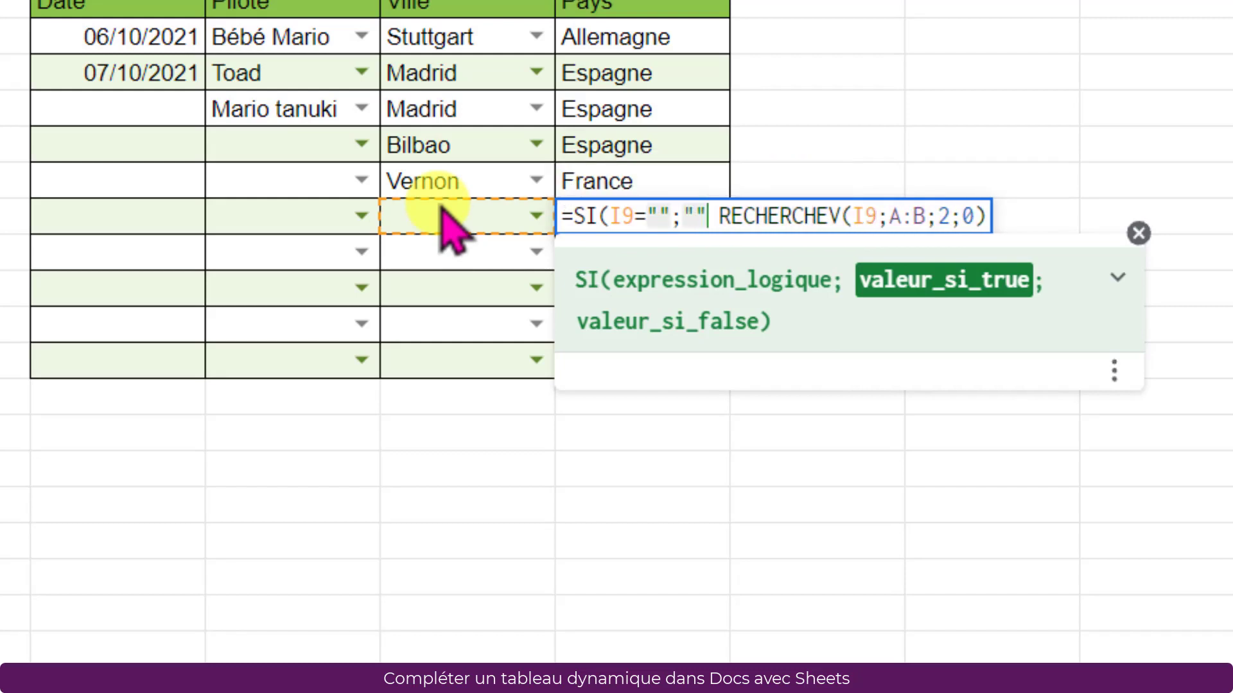
{"action": "type", "text": ";"}
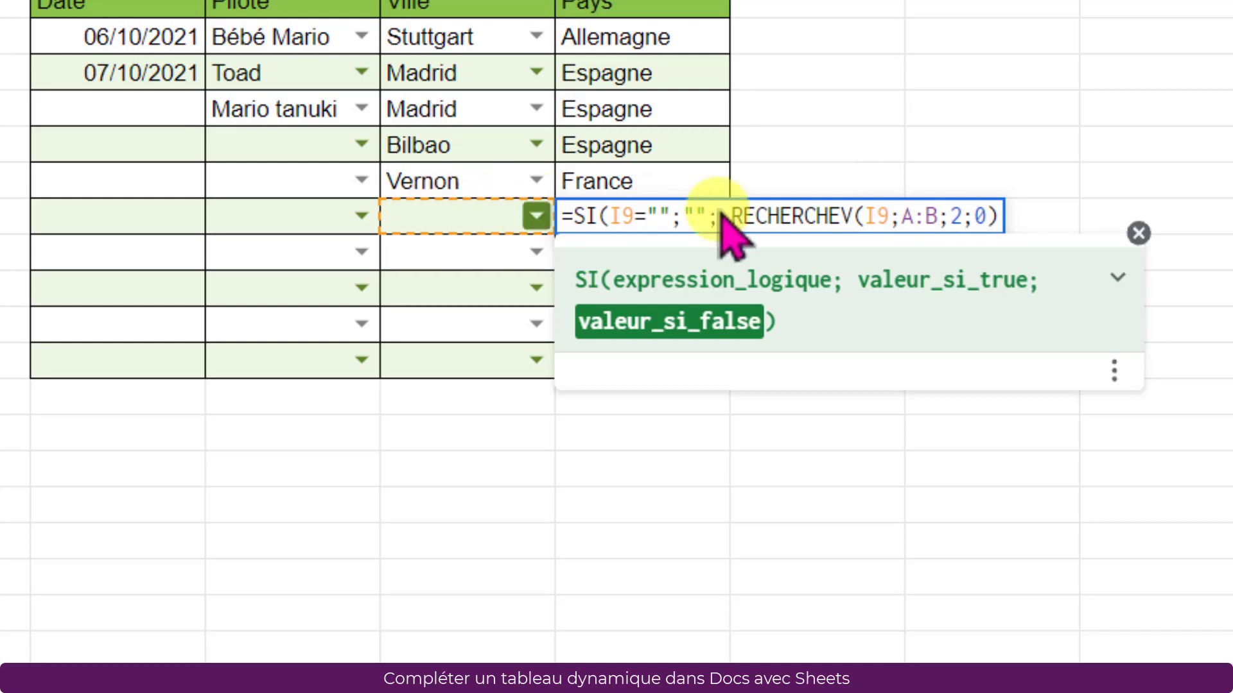
{"action": "left_click", "coordinate": [997, 216]}
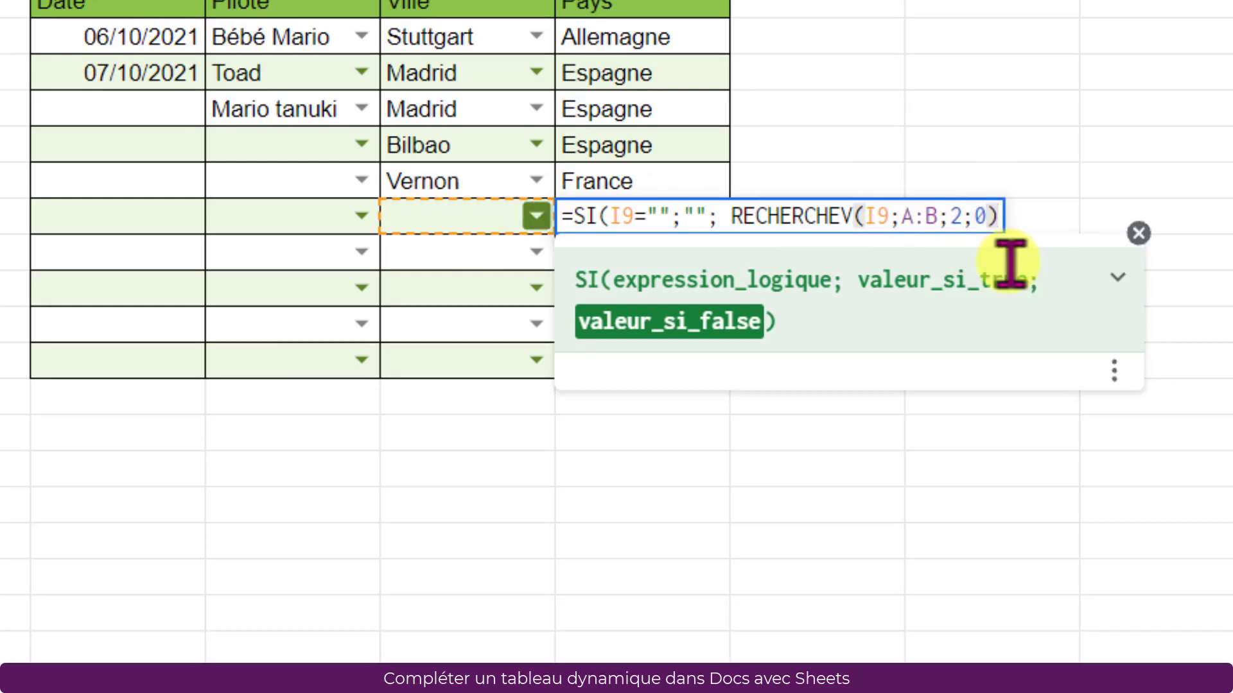
{"action": "type", "text": ")"}
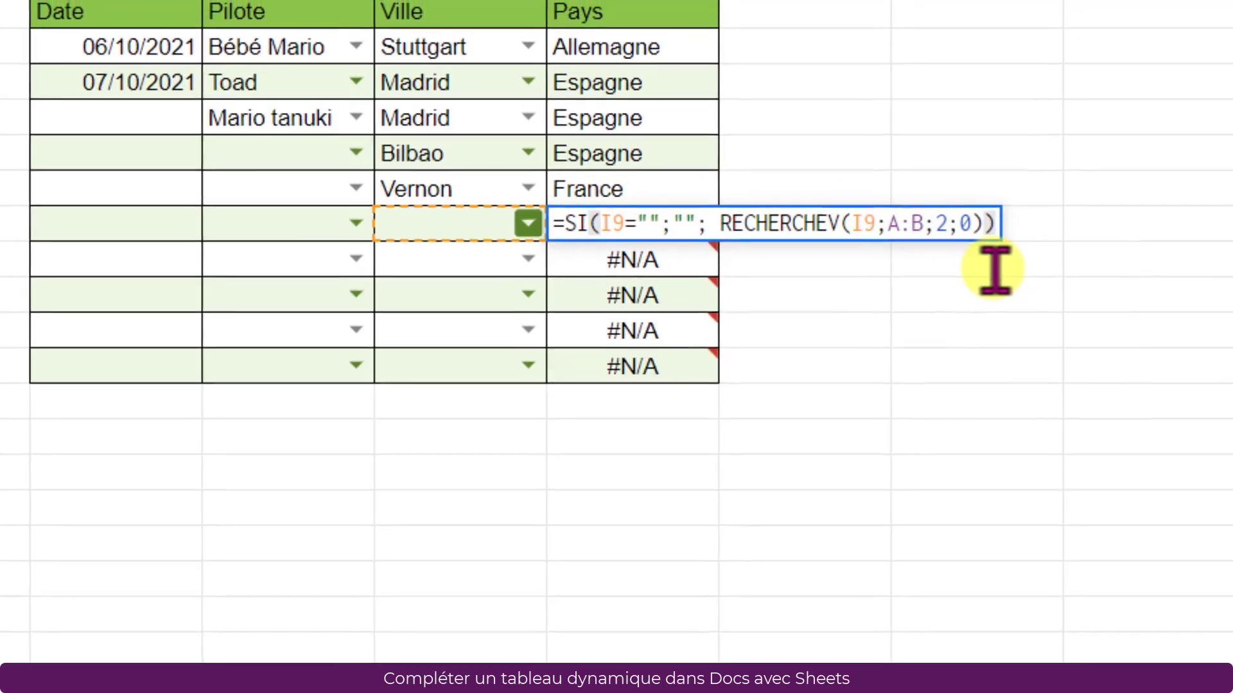
{"action": "key", "text": "Return"}
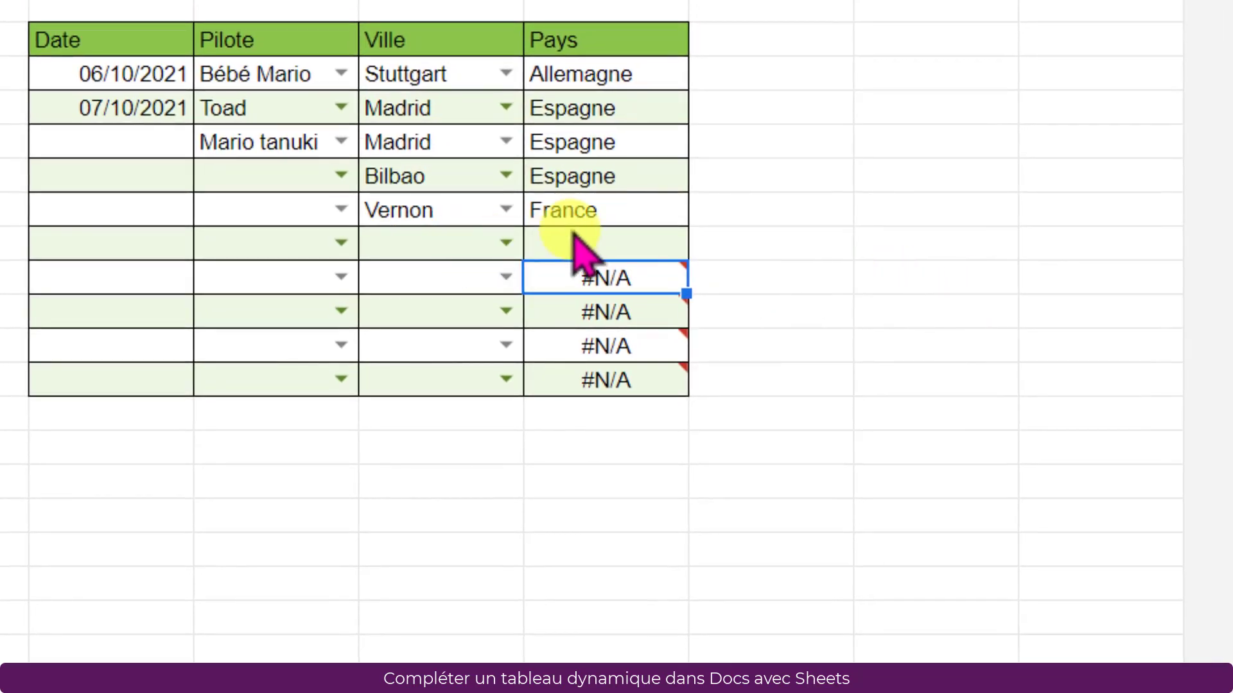
Choose Nantes in city cell I9 from its dropdown list
{"action": "left_click", "coordinate": [506, 242]}
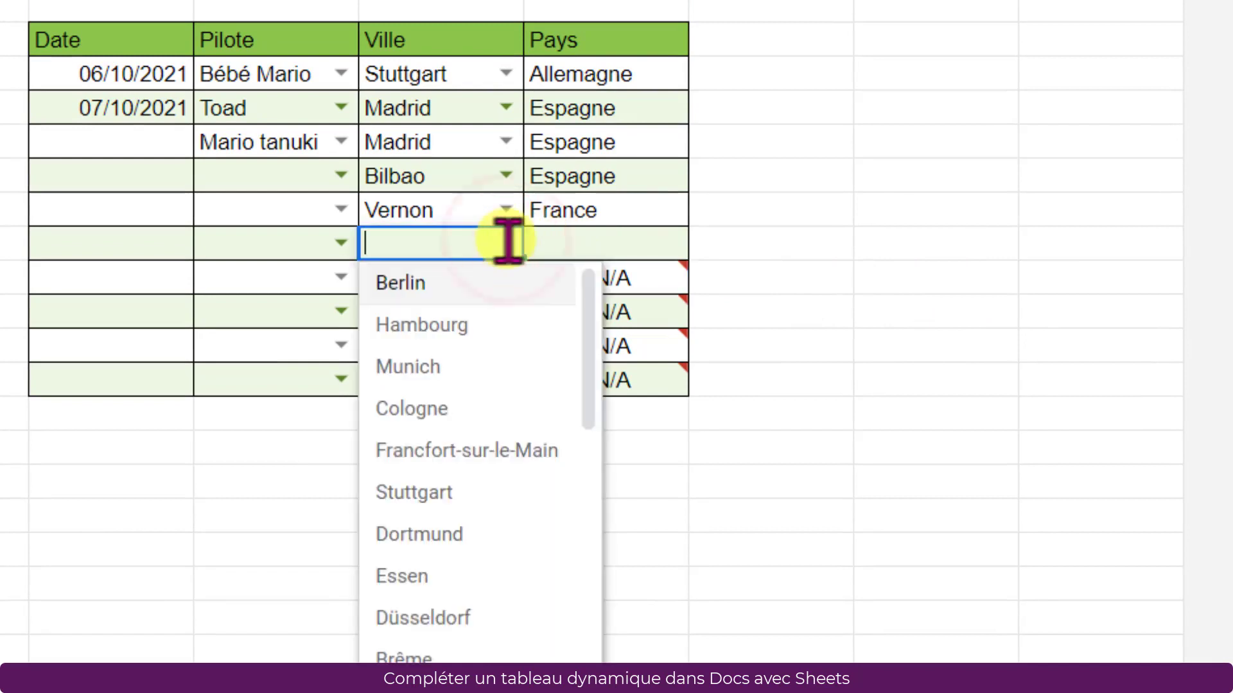
{"action": "scroll", "coordinate": [486, 610], "scroll_direction": "down", "scroll_amount": 3}
{"action": "left_click", "coordinate": [480, 691]}
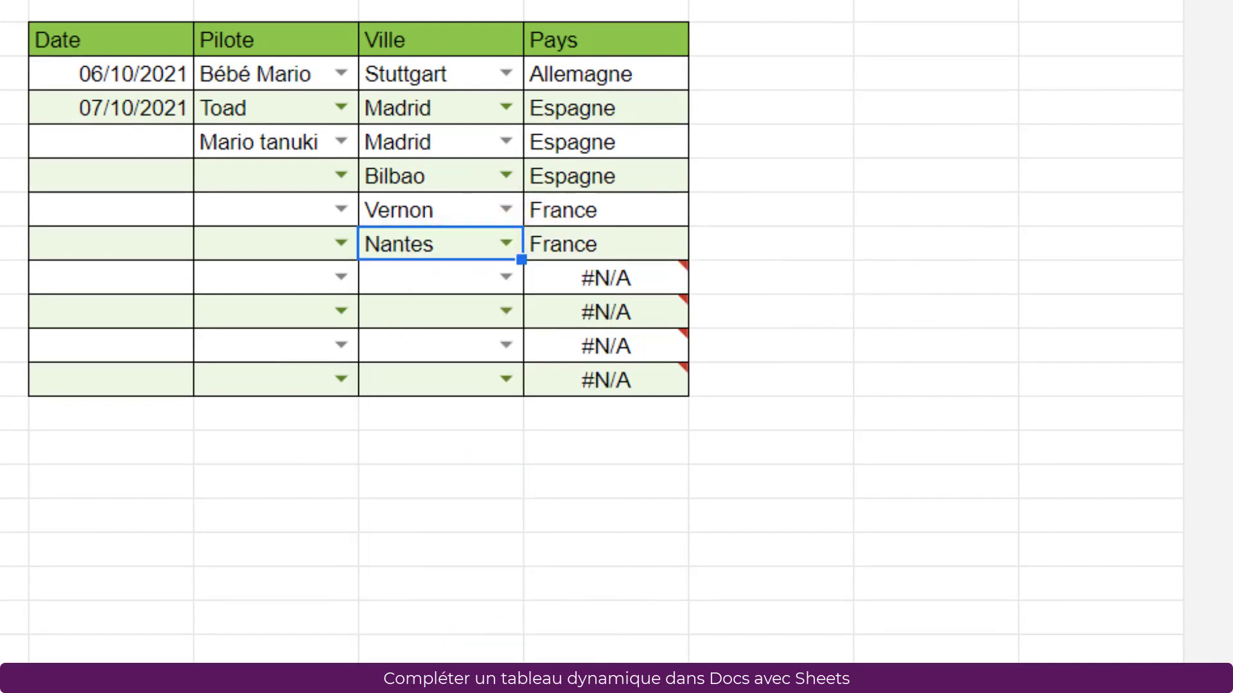
Copy the SI formula from J9 down through J13 and up through J4 in the Pays column
{"action": "left_click", "coordinate": [620, 249]}
{"action": "left_click_drag", "start_coordinate": [685, 258], "coordinate": [661, 393]}
{"action": "left_click", "coordinate": [655, 244]}
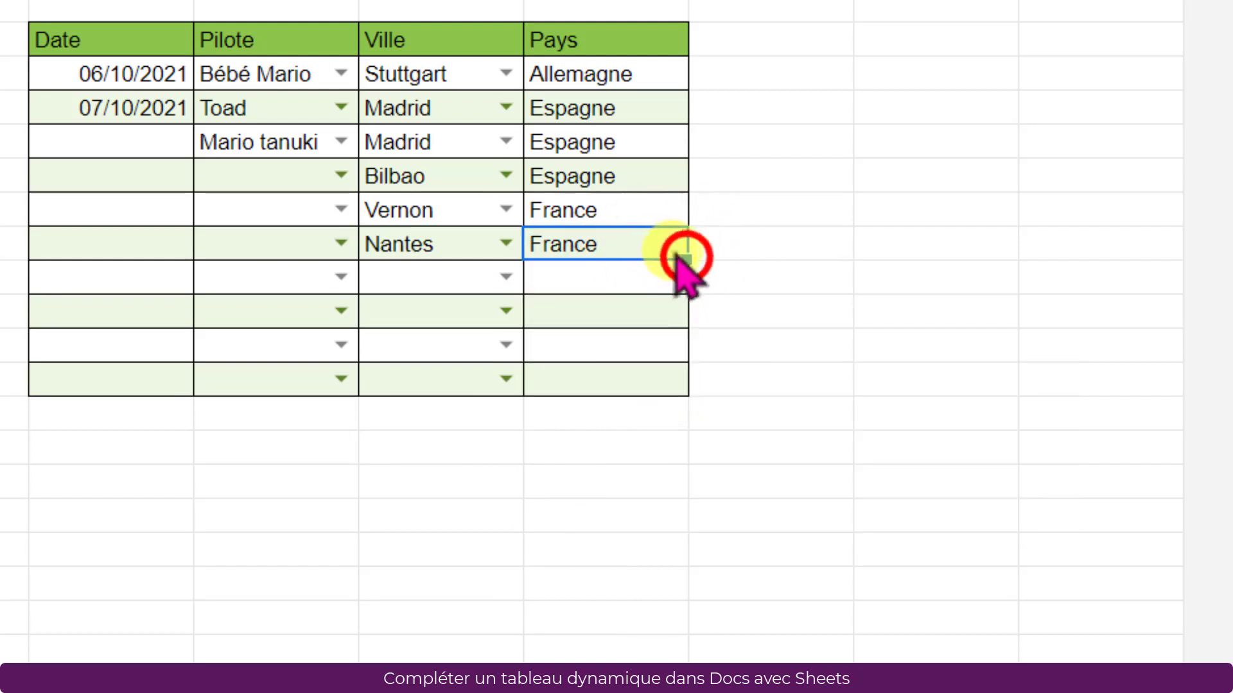
{"action": "left_click_drag", "start_coordinate": [685, 258], "coordinate": [672, 96]}
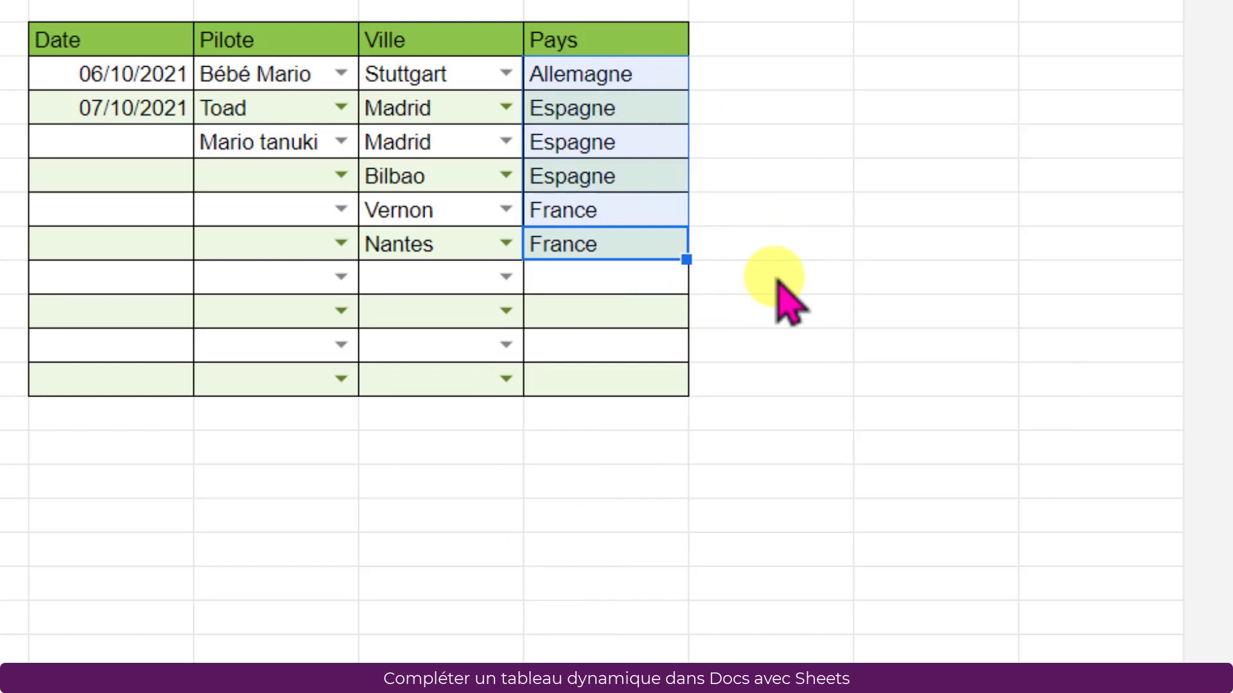
Fill row 10 of the table with the date 08/10/2021, the pilot Wario and the city Londres
{"action": "double_click", "coordinate": [114, 277]}
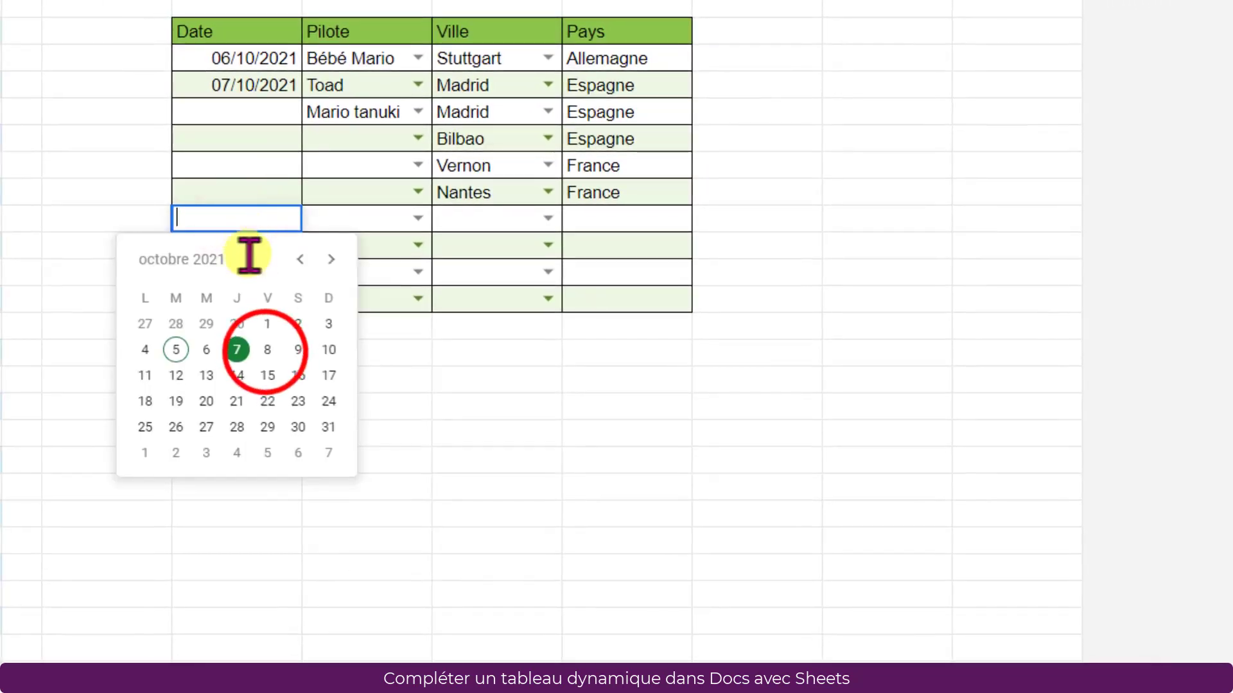
{"action": "left_click", "coordinate": [267, 349]}
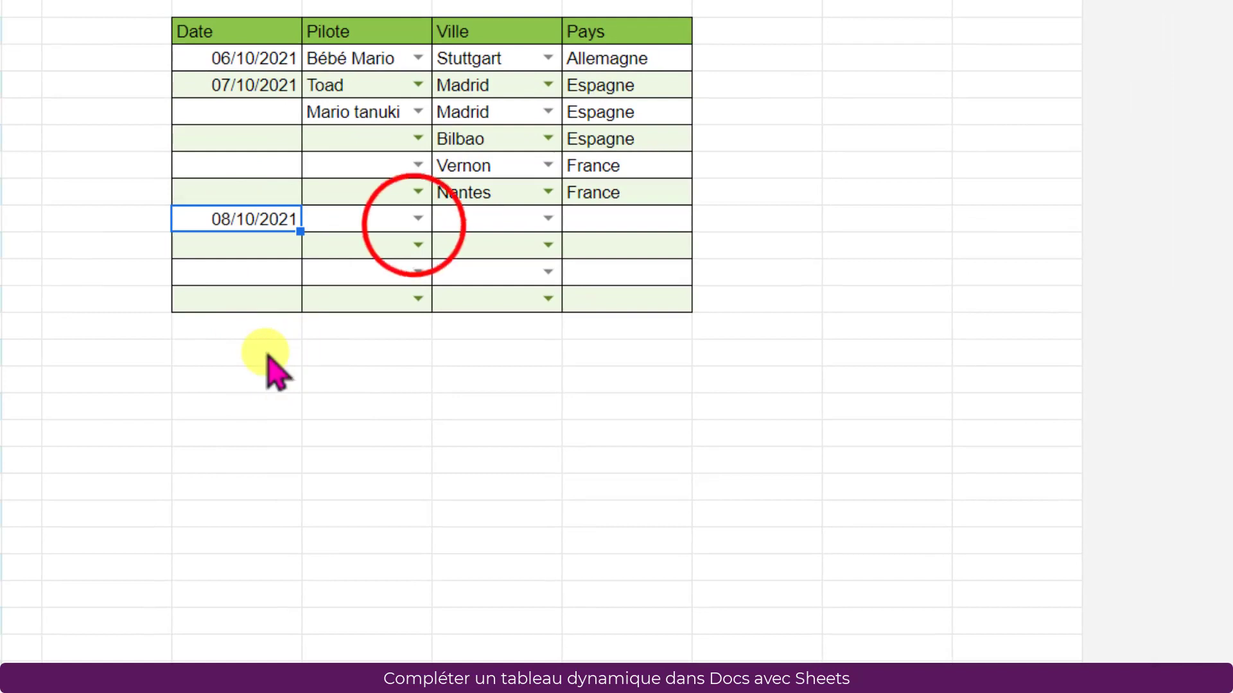
{"action": "left_click", "coordinate": [418, 218]}
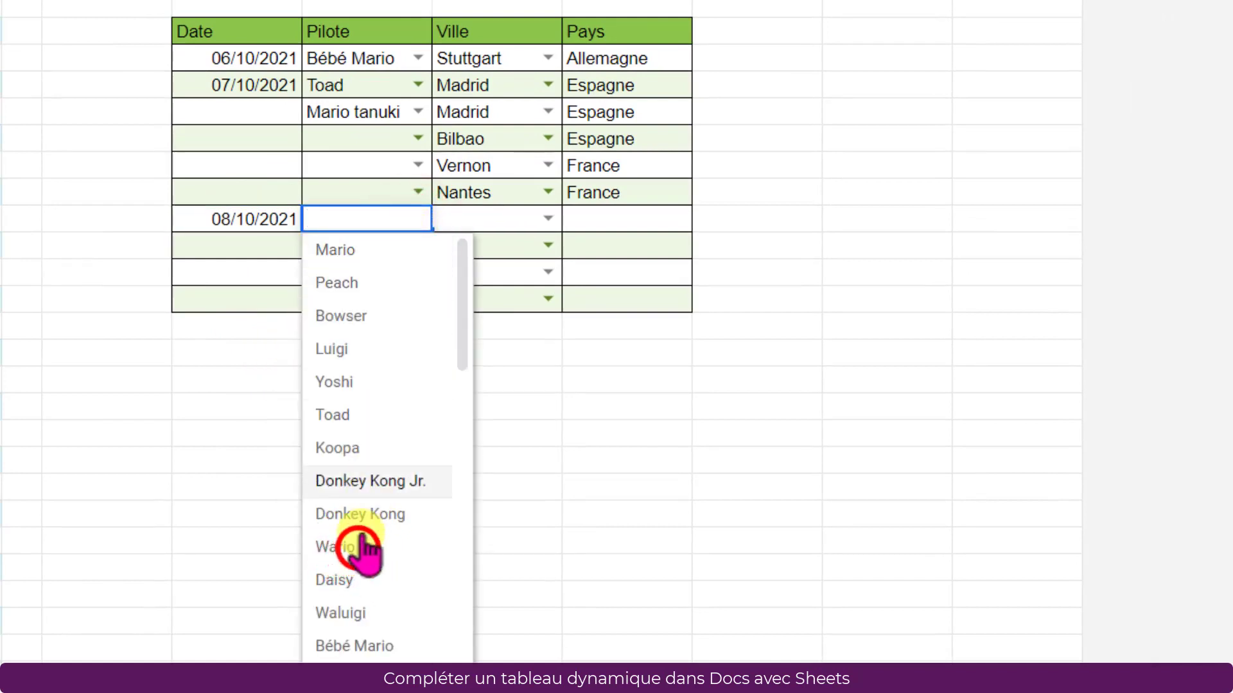
{"action": "left_click", "coordinate": [360, 548]}
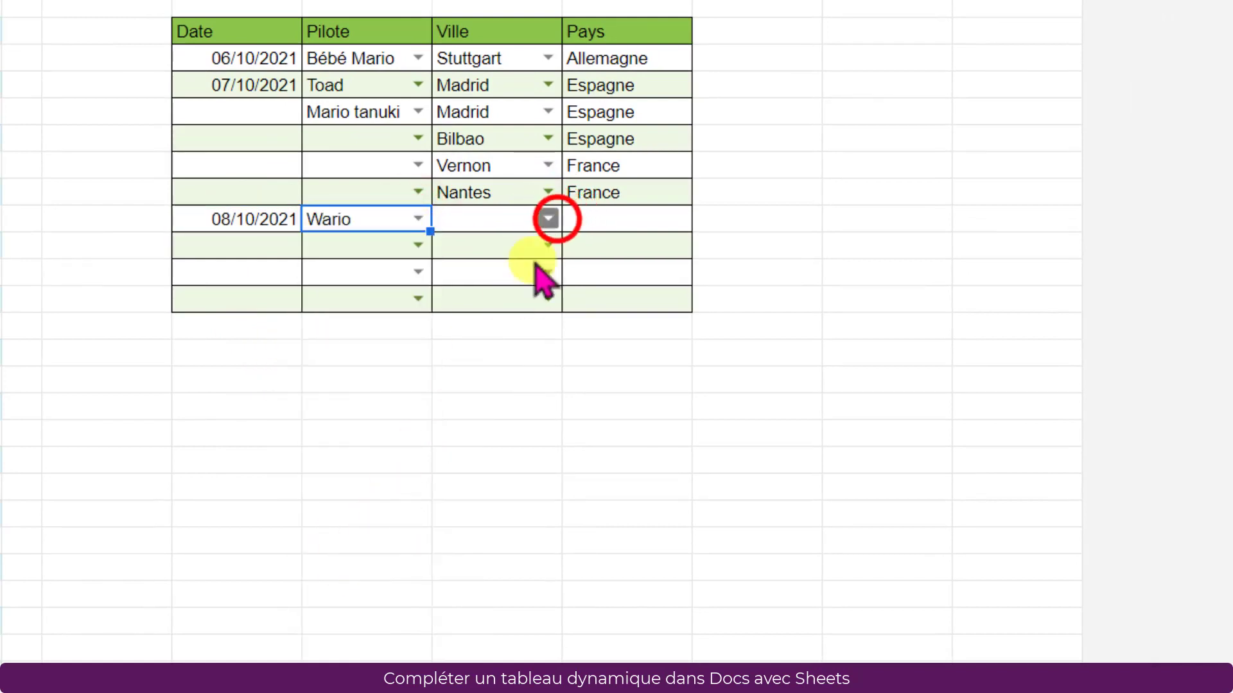
{"action": "left_click", "coordinate": [550, 219]}
{"action": "scroll", "coordinate": [482, 353], "scroll_direction": "down", "scroll_amount": 10}
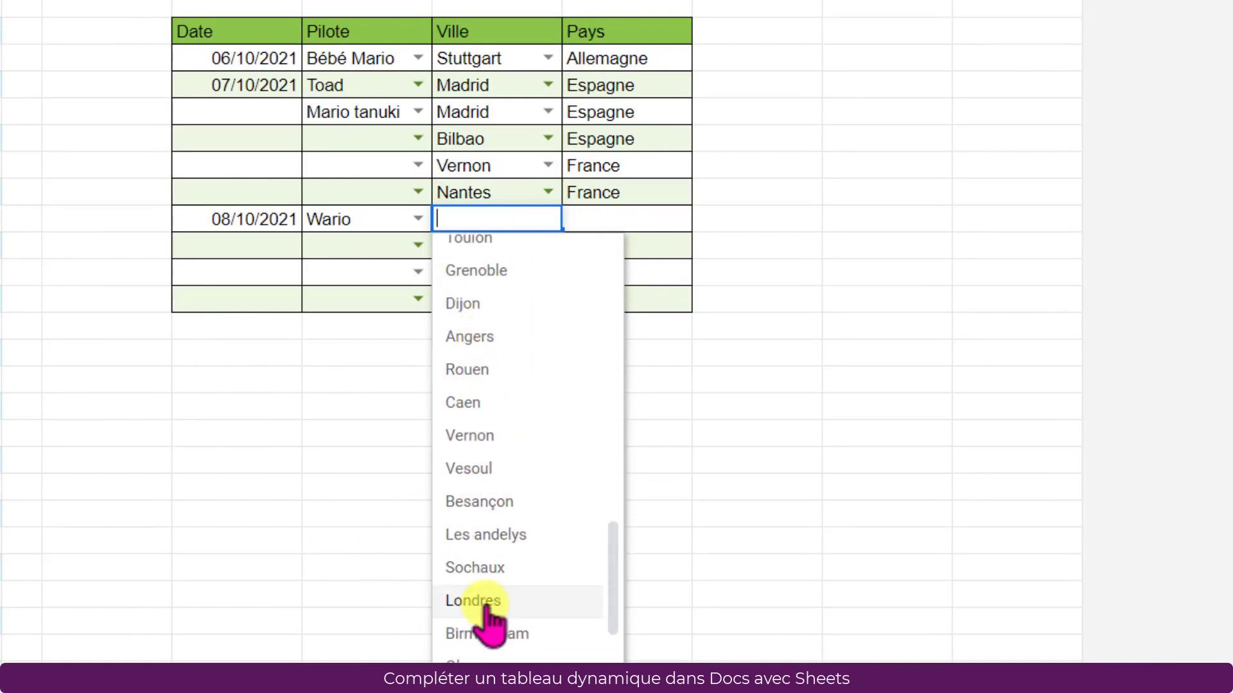
{"action": "left_click", "coordinate": [481, 601]}
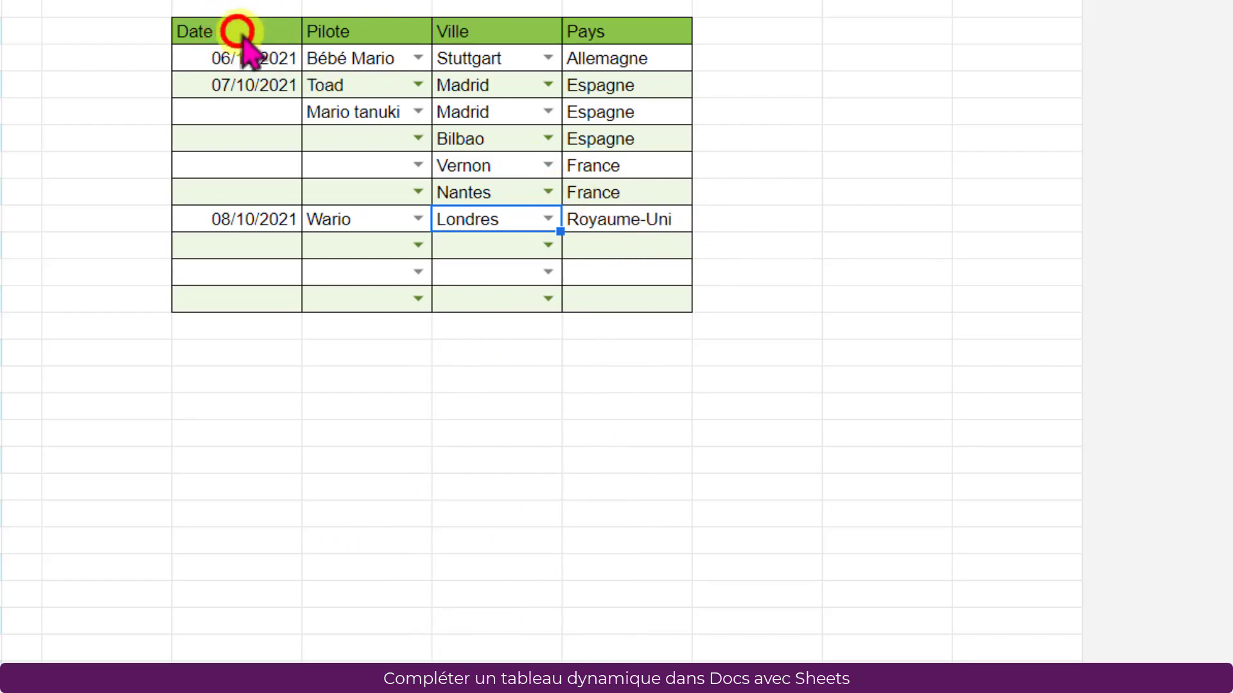
Copy table G3:J13 and paste it on a new line at the end of the Google Docs document, linked to the spreadsheet
{"action": "left_click_drag", "start_coordinate": [242, 35], "coordinate": [627, 297]}
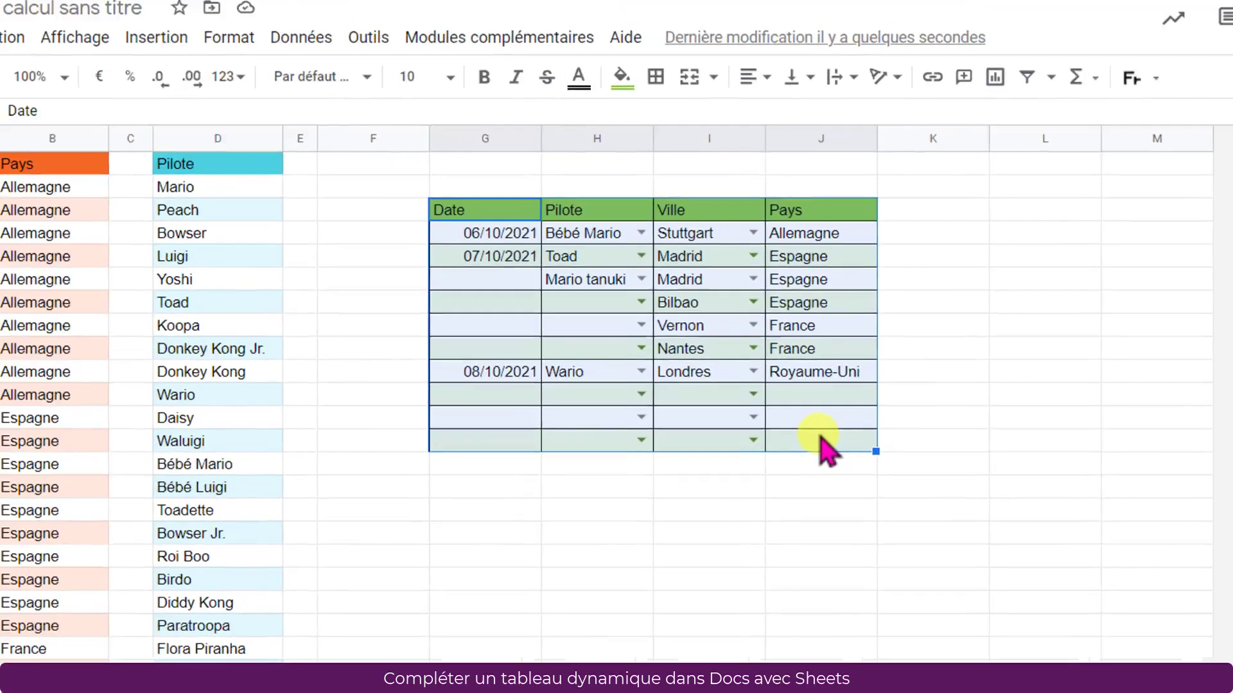
{"action": "key", "text": "ctrl+c"}
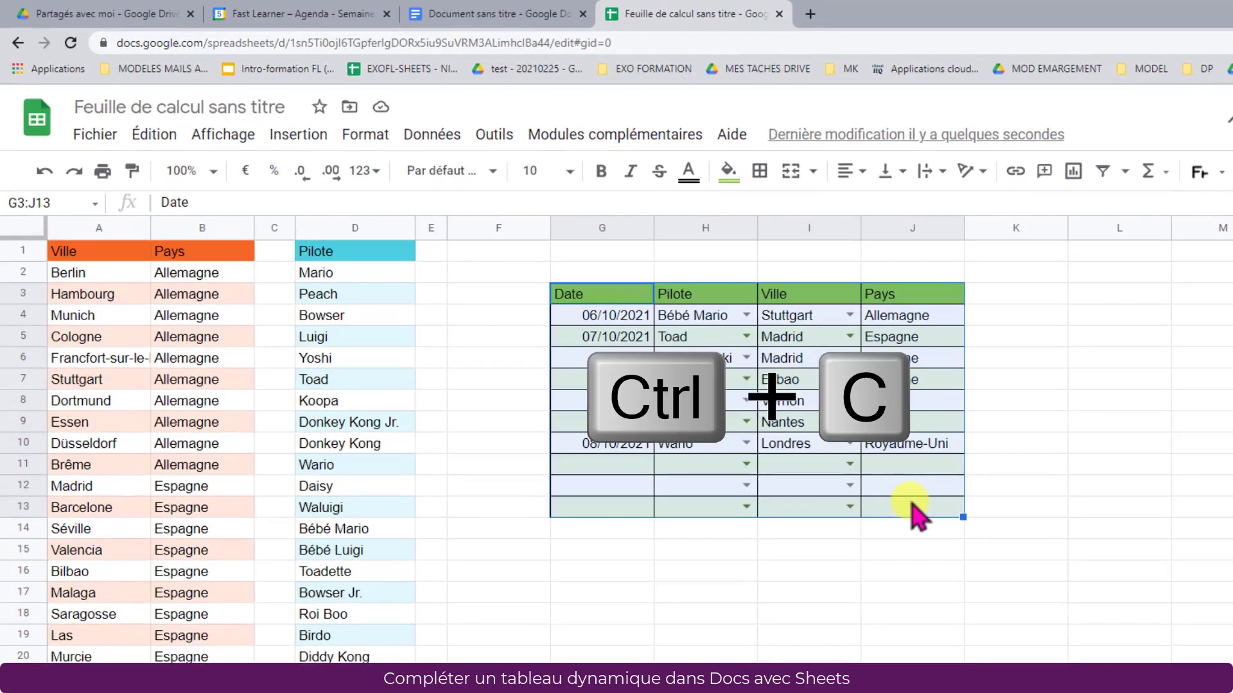
{"action": "left_click", "coordinate": [494, 14]}
{"action": "key", "text": "ctrl+End"}
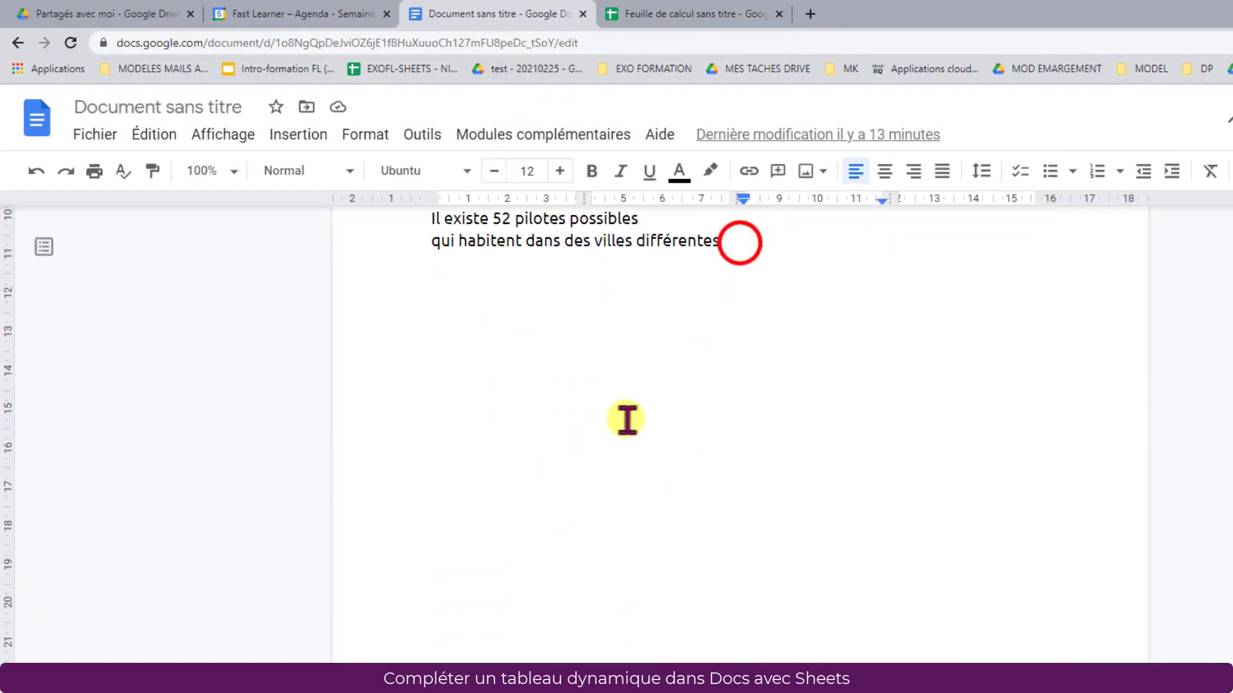
{"action": "key", "text": "Return"}
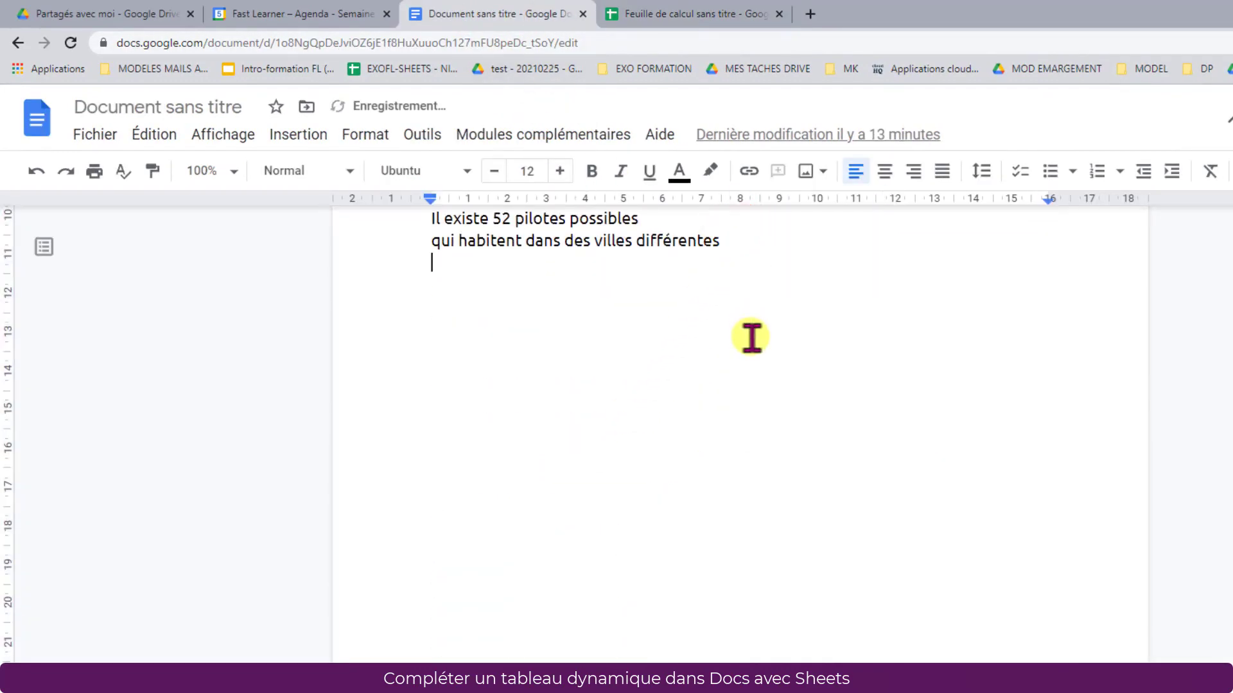
{"action": "key", "text": "ctrl+v"}
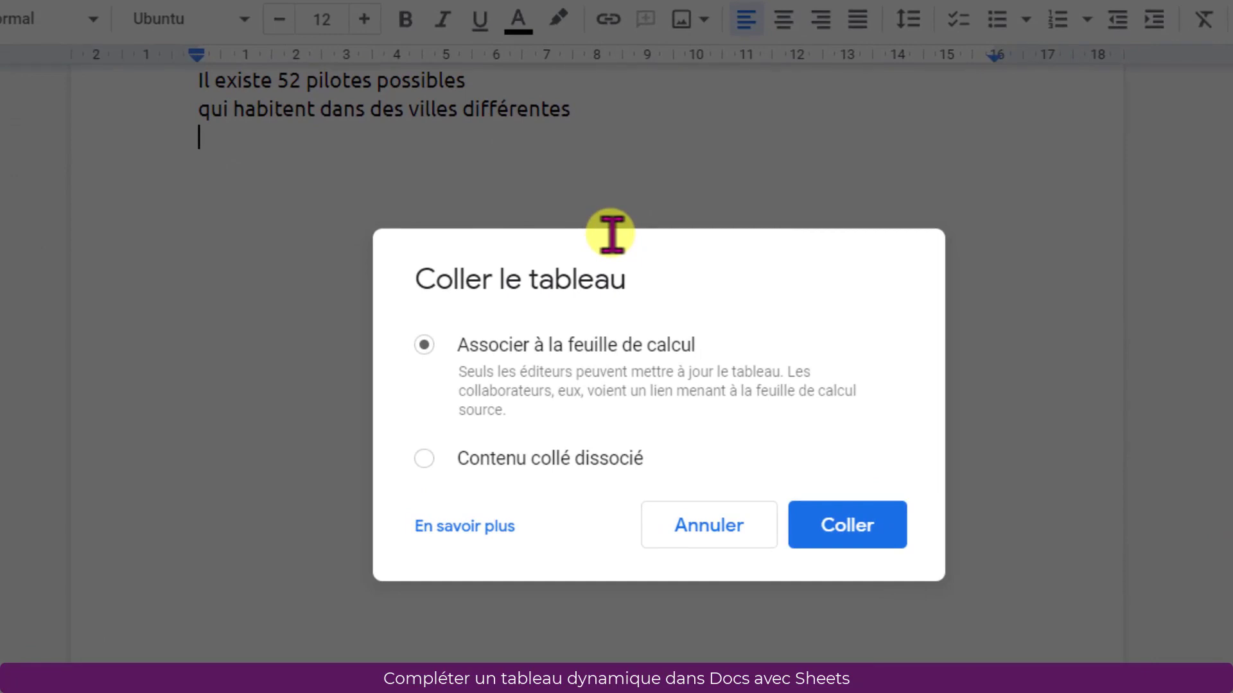
{"action": "left_click", "coordinate": [851, 523]}
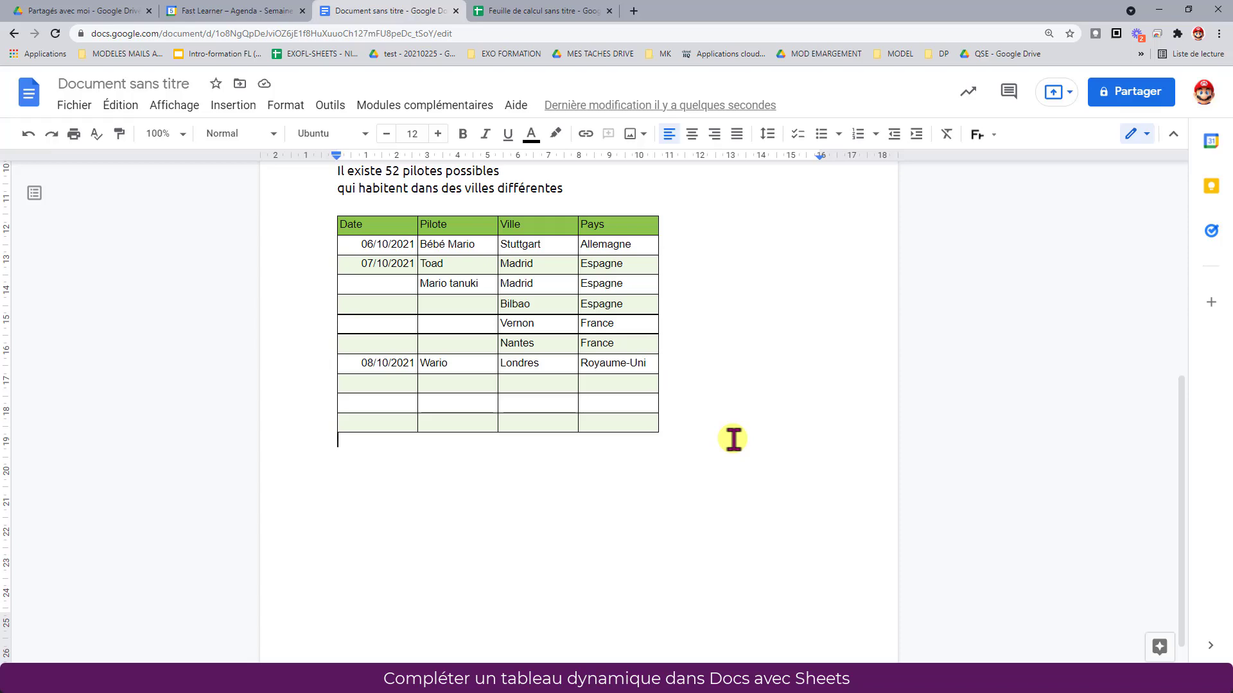
Open the source spreadsheet of the linked table from its link options in the document
{"action": "left_click", "coordinate": [633, 226]}
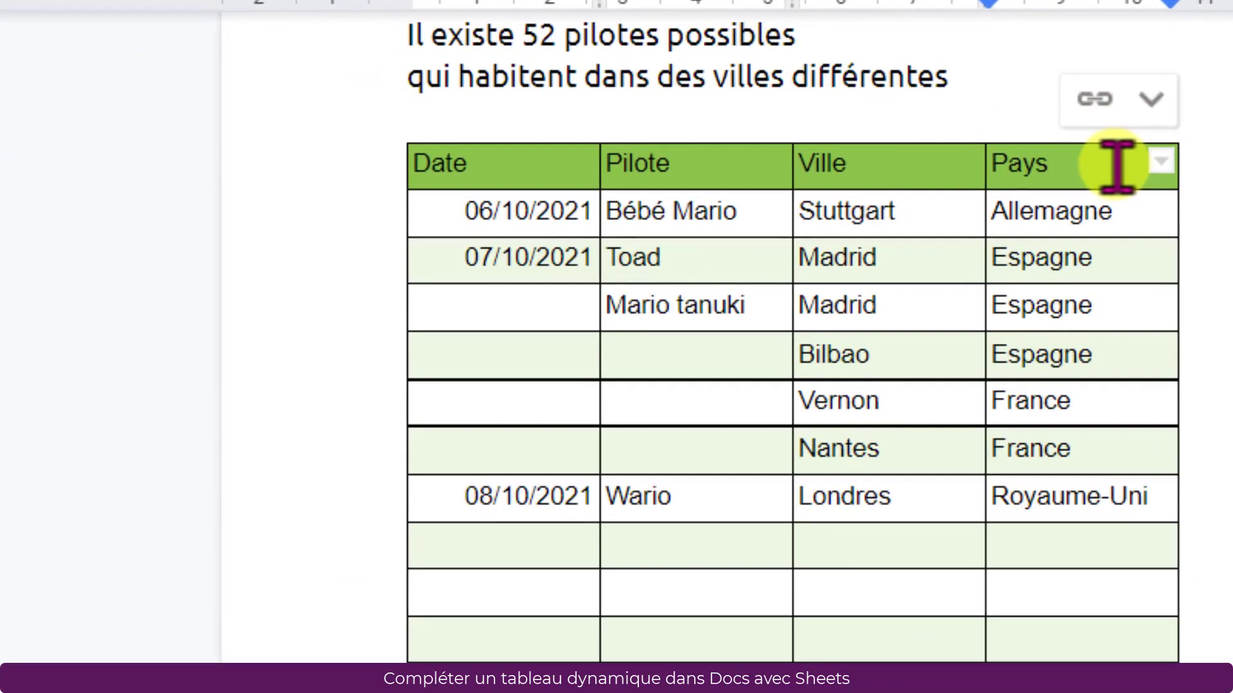
{"action": "left_click", "coordinate": [1150, 100]}
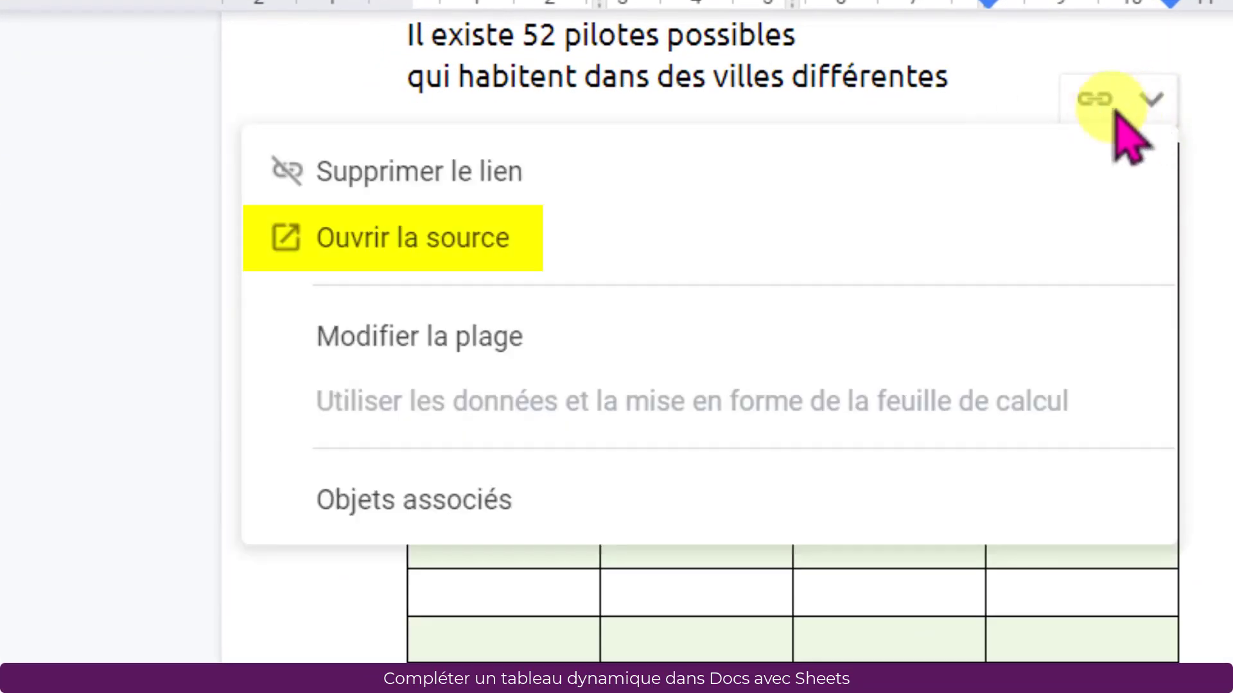
{"action": "left_click", "coordinate": [411, 243]}
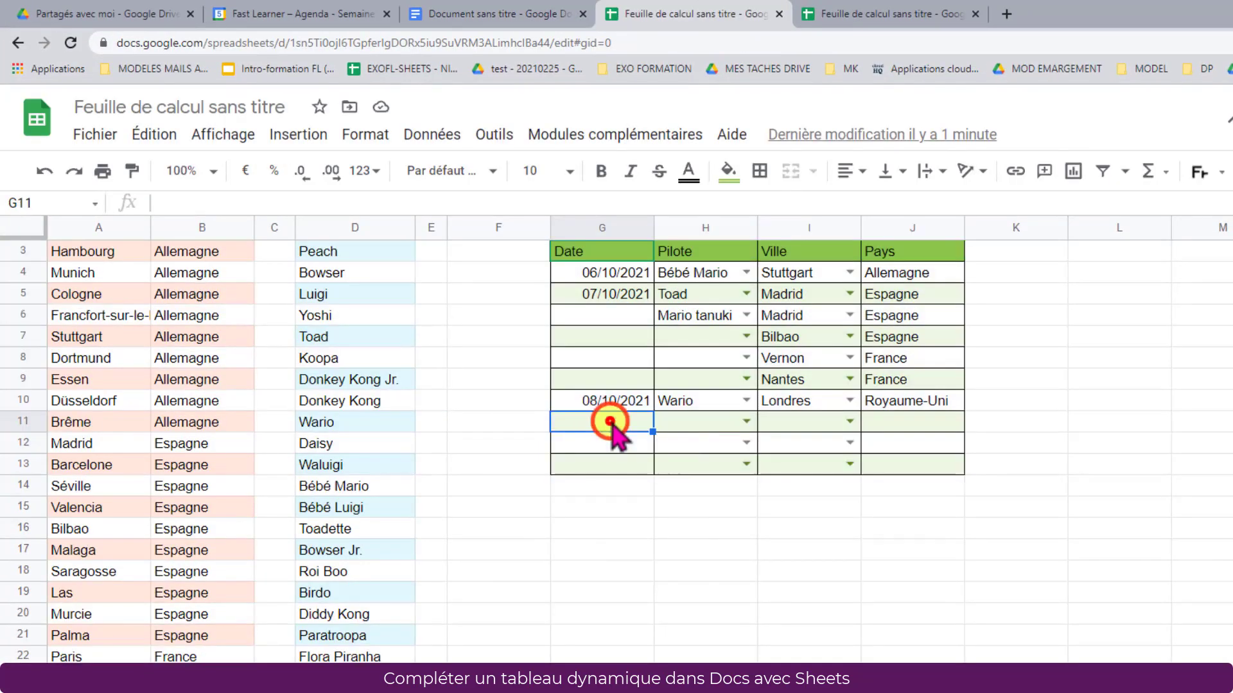
Fill row 11 with the date 07/10/2021, the pilot Wario and the city Besançon, then close the spreadsheet and return to the Docs document
{"action": "double_click", "coordinate": [612, 424]}
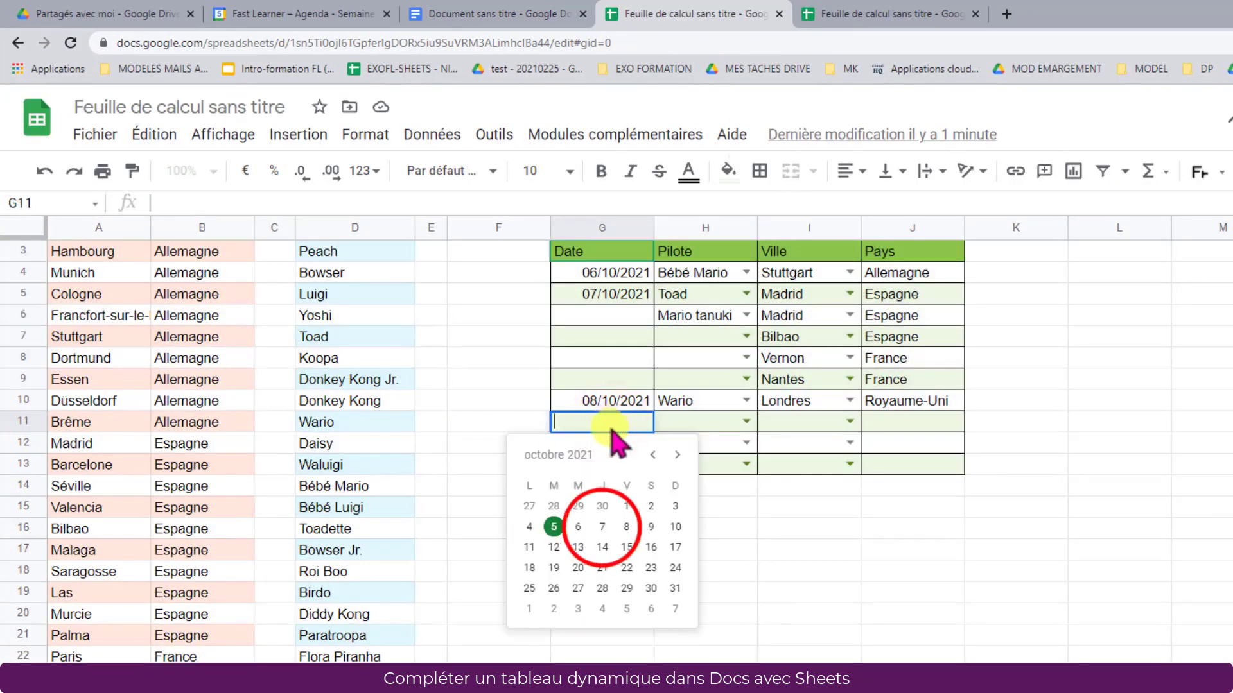
{"action": "left_click", "coordinate": [602, 527]}
{"action": "left_click", "coordinate": [747, 424]}
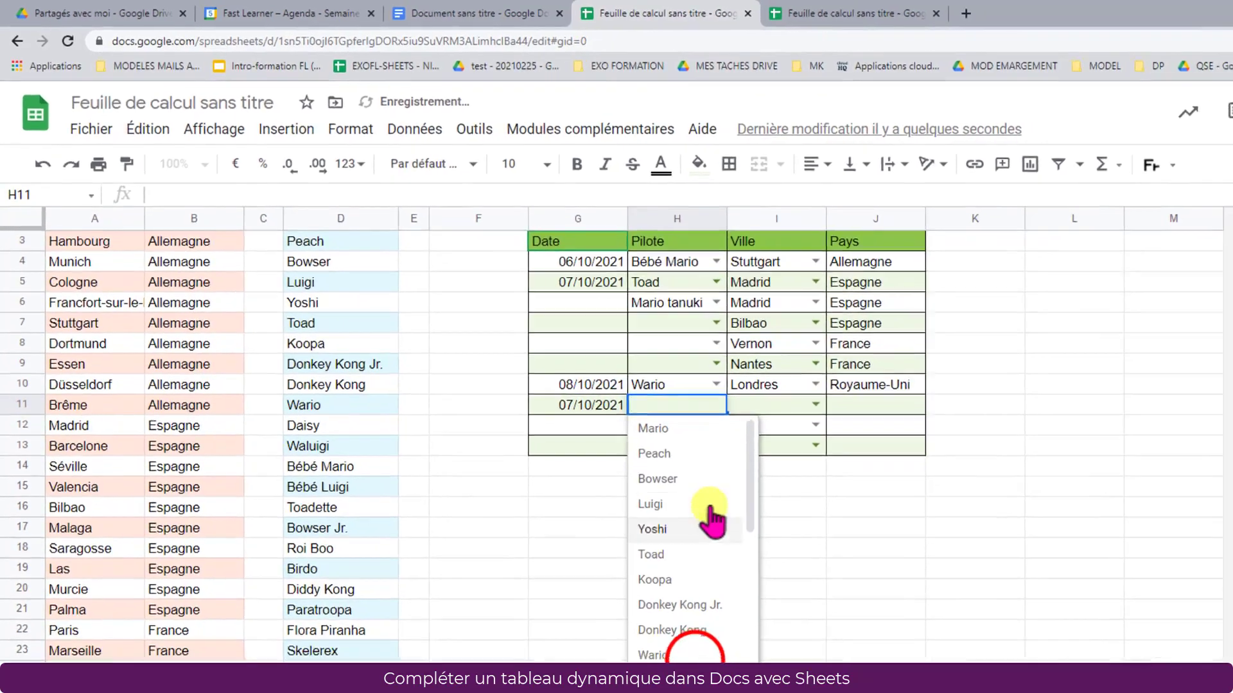
{"action": "left_click", "coordinate": [725, 682]}
{"action": "left_click", "coordinate": [851, 423]}
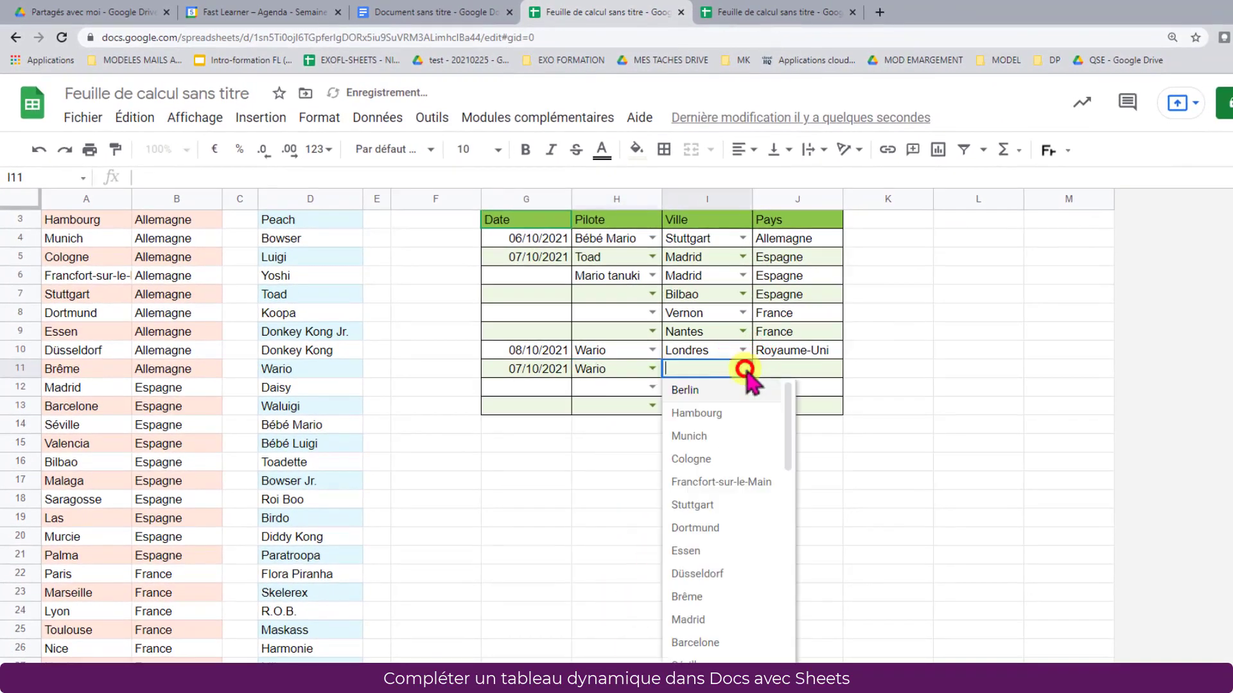
{"action": "scroll", "coordinate": [735, 564], "scroll_direction": "down", "scroll_amount": 10}
{"action": "left_click", "coordinate": [725, 636]}
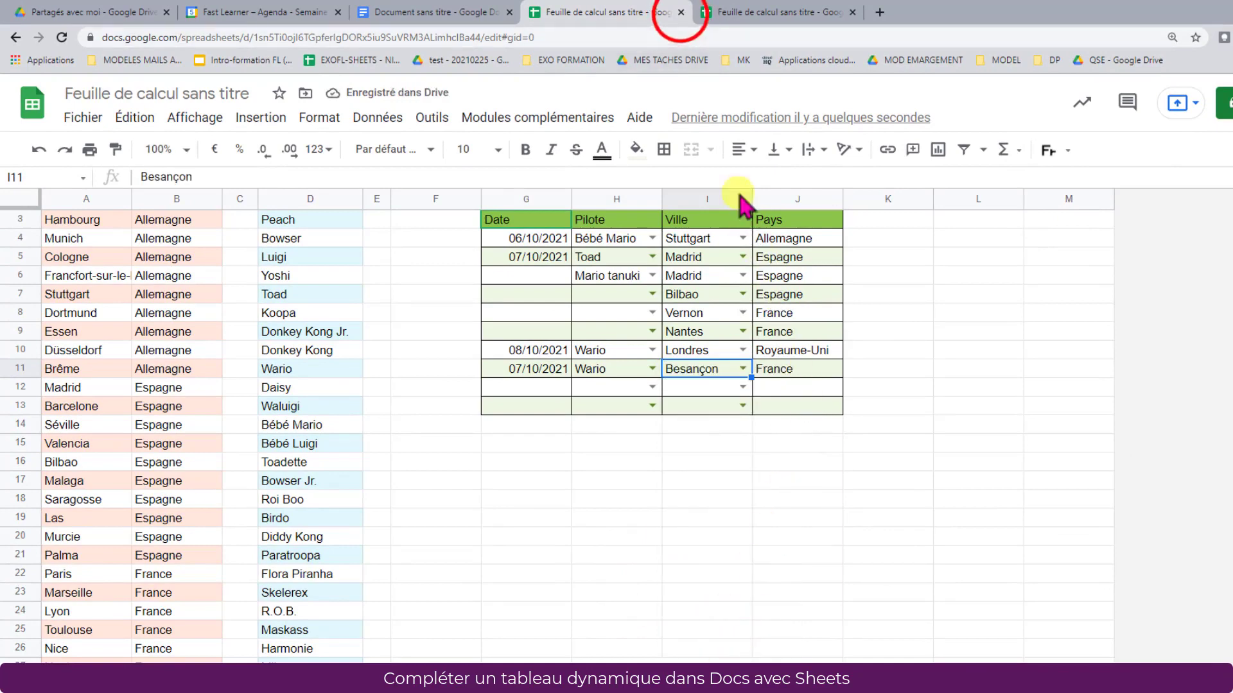
{"action": "left_click", "coordinate": [681, 12]}
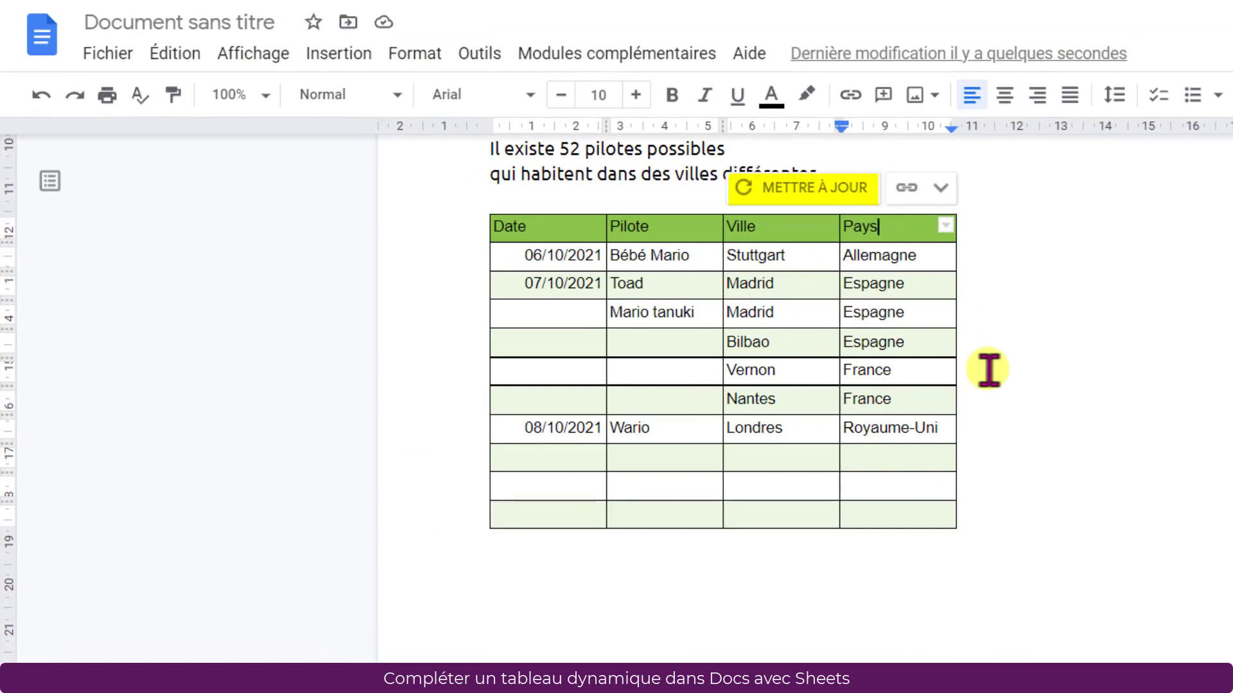
Update the linked table in the document from the spreadsheet to bring in the 07/10/2021 Wario row for Besançon
{"action": "left_click", "coordinate": [826, 199]}
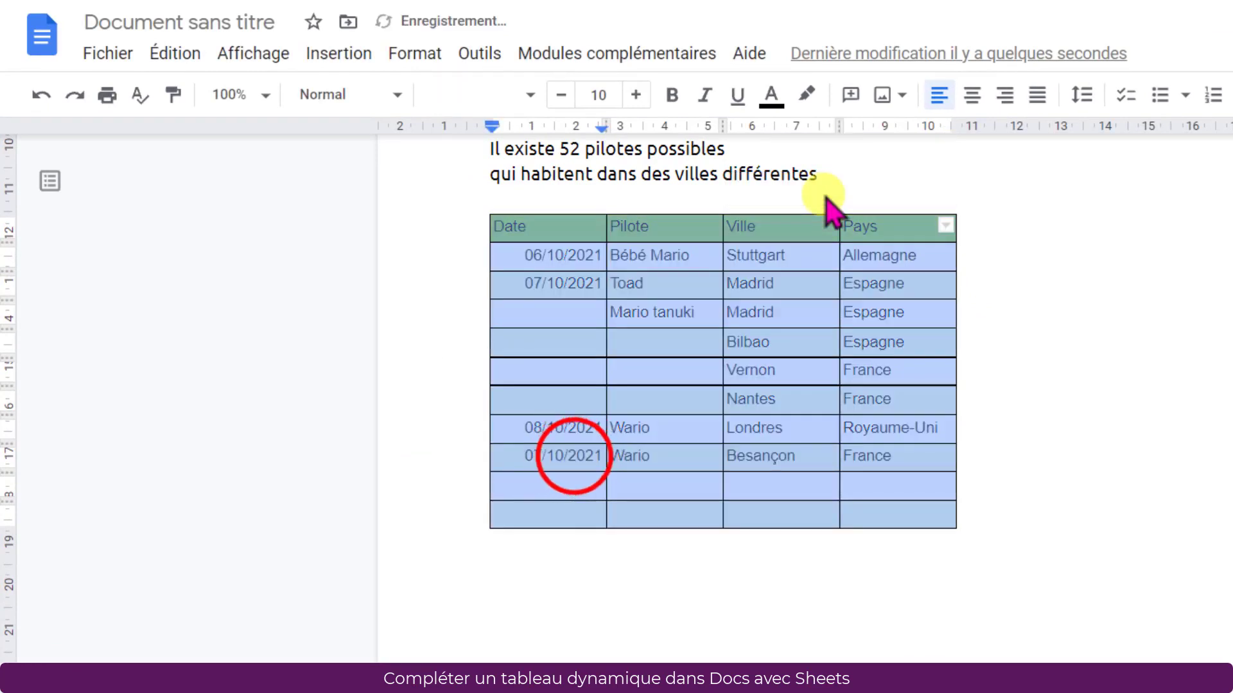
{"action": "left_click", "coordinate": [581, 456]}
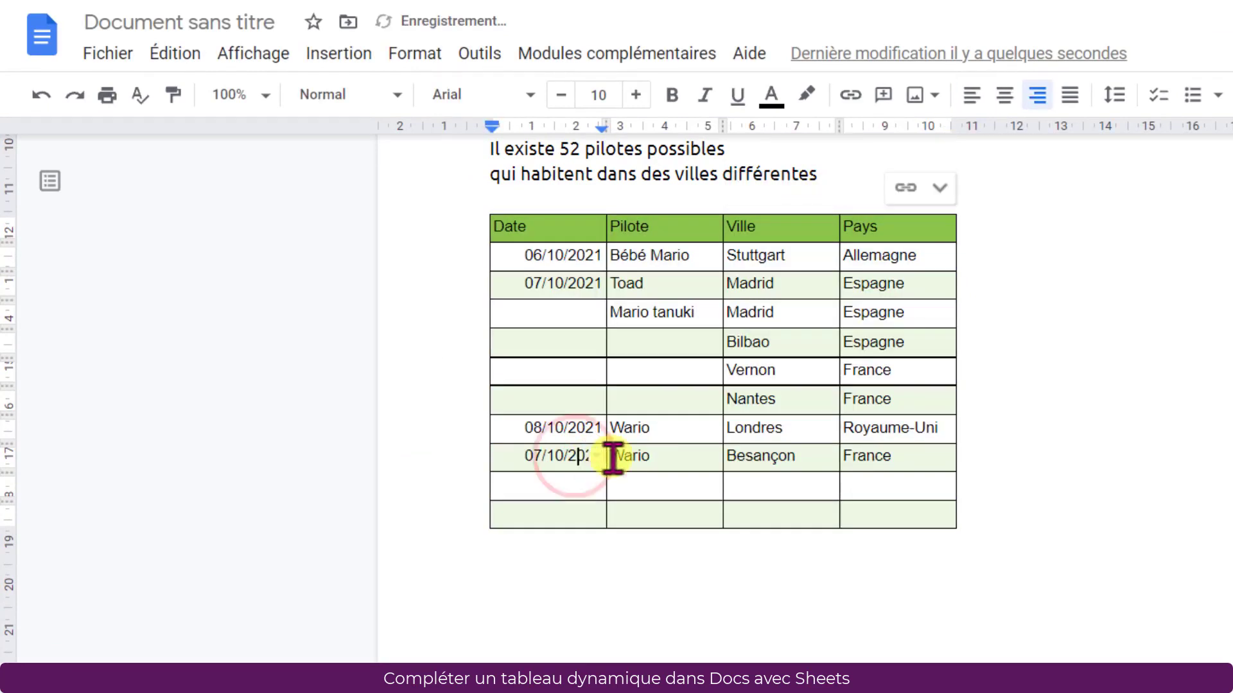
{"action": "left_click", "coordinate": [914, 460]}
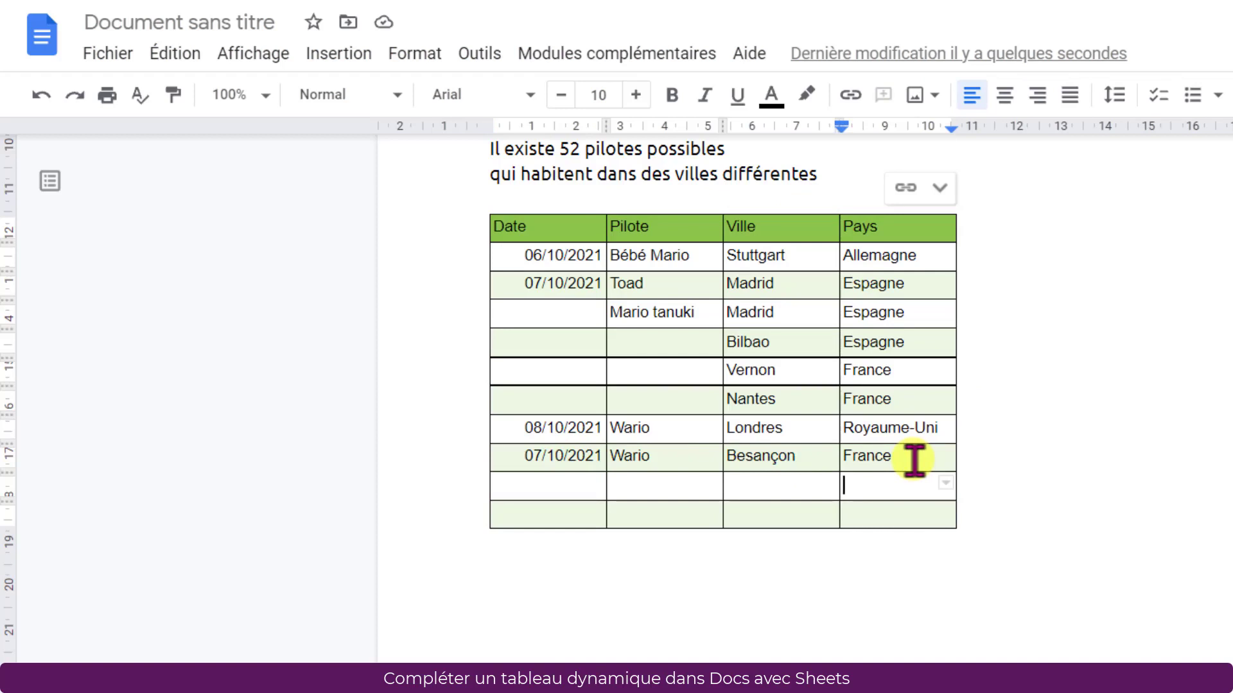
Check the table in the spreadsheet, return to the document and open the source spreadsheet from the linked table's options
{"action": "key", "text": "ctrl+Tab"}
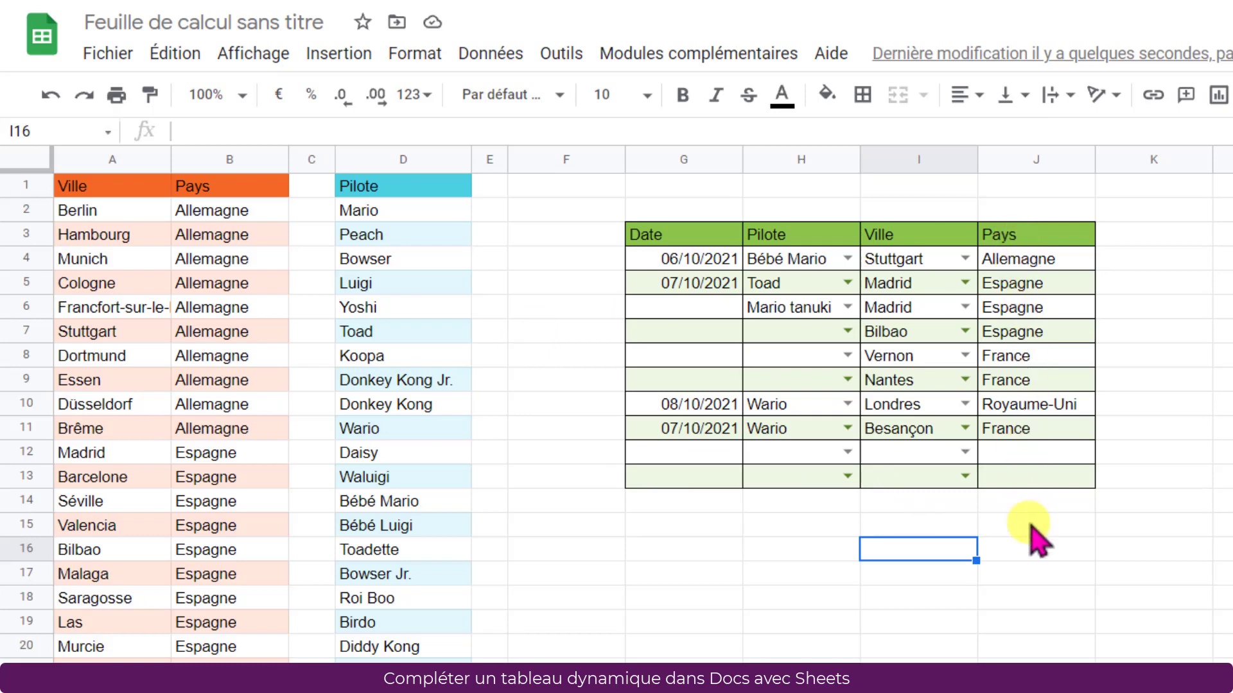
{"action": "key", "text": "ctrl+Tab"}
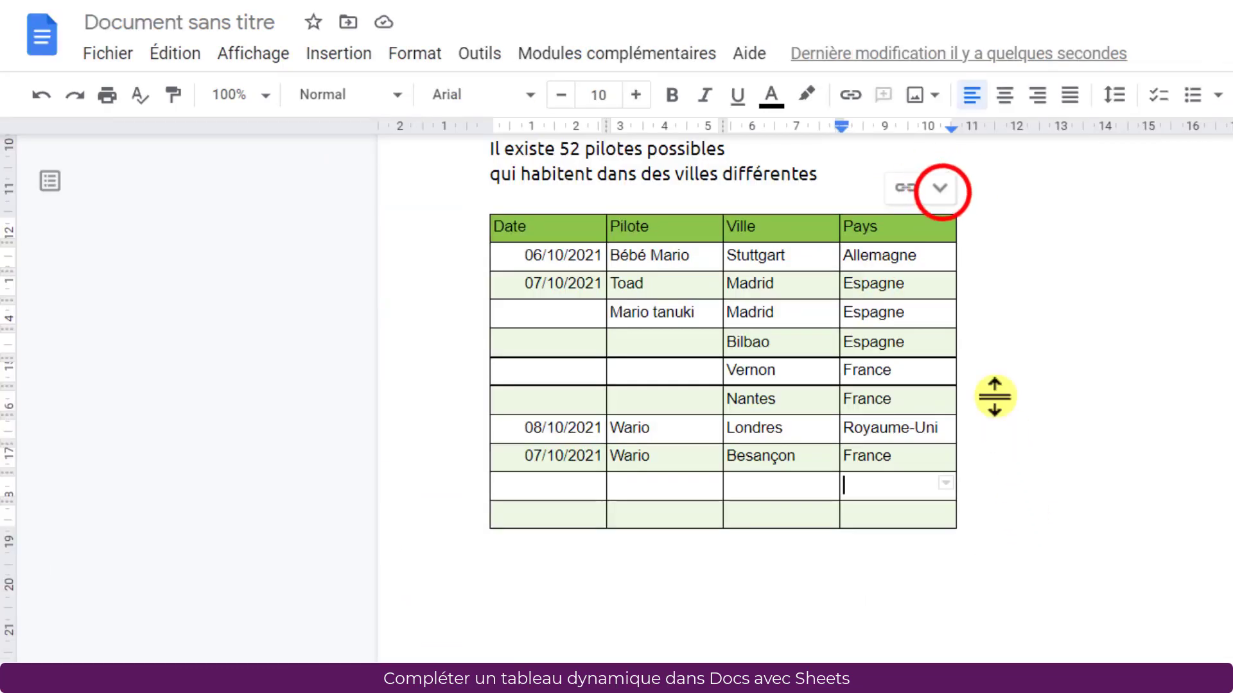
{"action": "left_click", "coordinate": [939, 187]}
{"action": "left_click", "coordinate": [867, 273]}
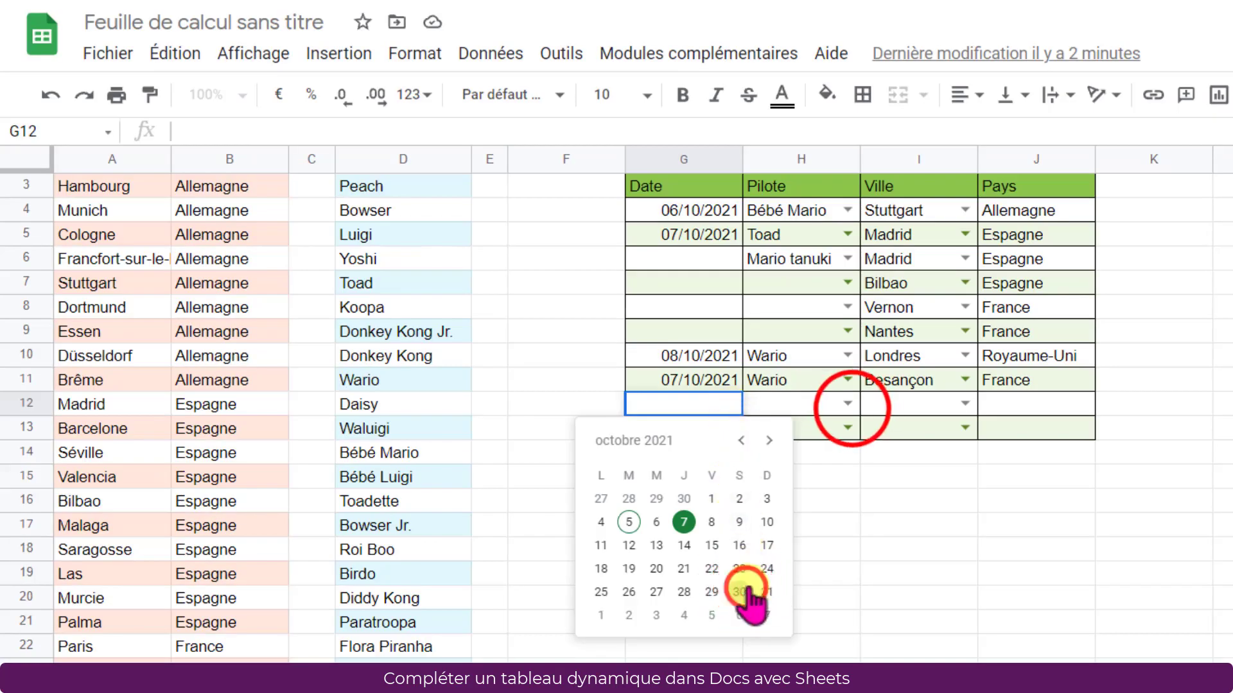
Fill row 12 of the spreadsheet table with the date 30/10/2021, the pilot Inkling and the city Cardiff
{"action": "left_click", "coordinate": [747, 587]}
{"action": "left_click", "coordinate": [847, 404]}
{"action": "scroll", "coordinate": [822, 628], "scroll_direction": "down", "scroll_amount": 10}
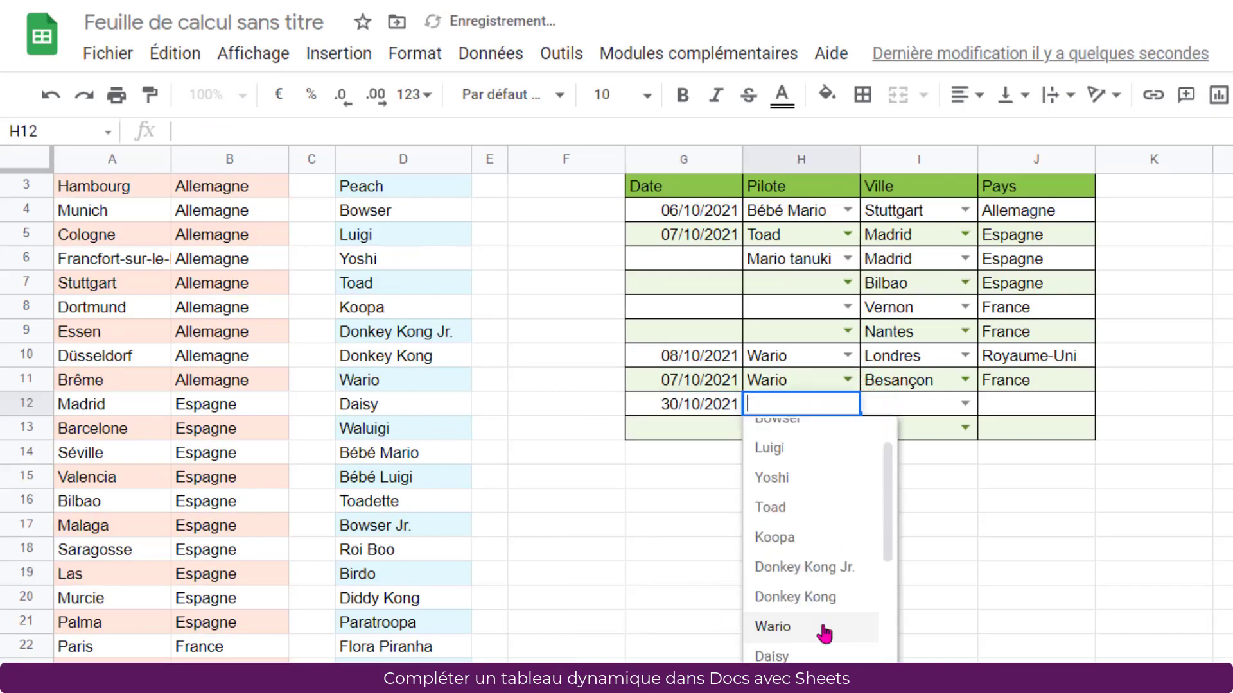
{"action": "left_click", "coordinate": [823, 628]}
{"action": "left_click", "coordinate": [965, 404]}
{"action": "scroll", "coordinate": [941, 649], "scroll_direction": "down", "scroll_amount": 15}
{"action": "left_click", "coordinate": [941, 645]}
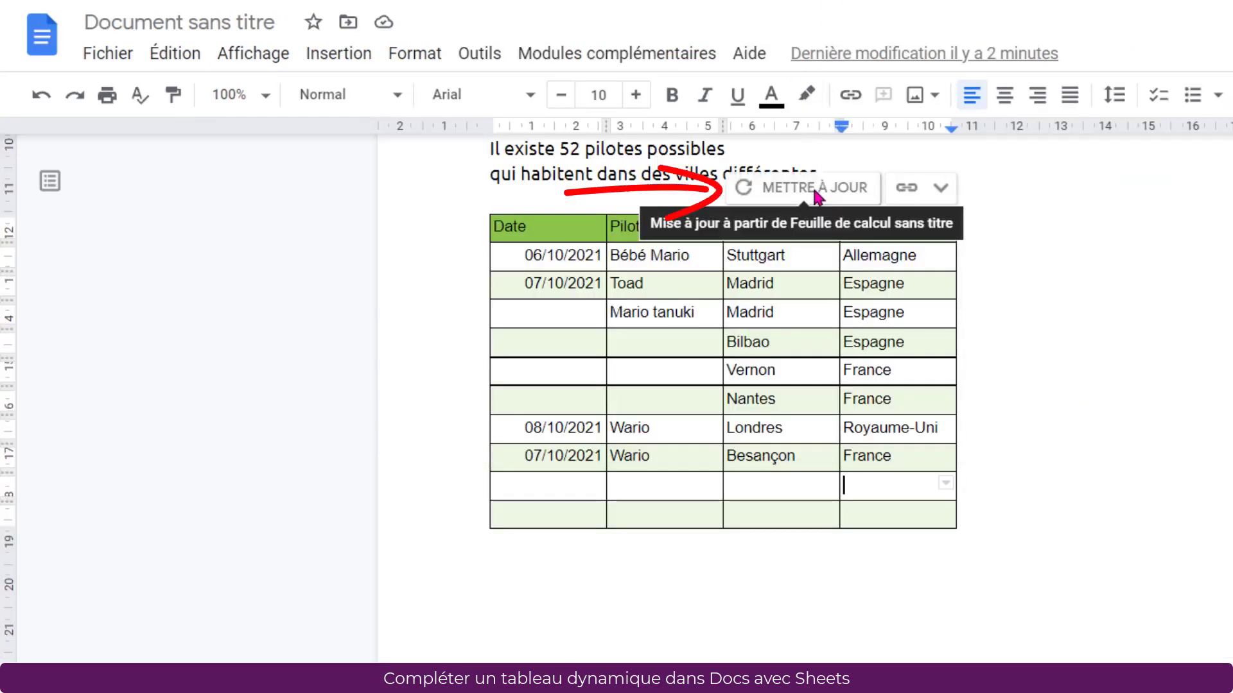
Refresh the linked table in the Docs document to bring in the 30/10/2021 row from the spreadsheet
{"action": "left_click", "coordinate": [815, 193]}
{"action": "left_click", "coordinate": [1024, 353]}
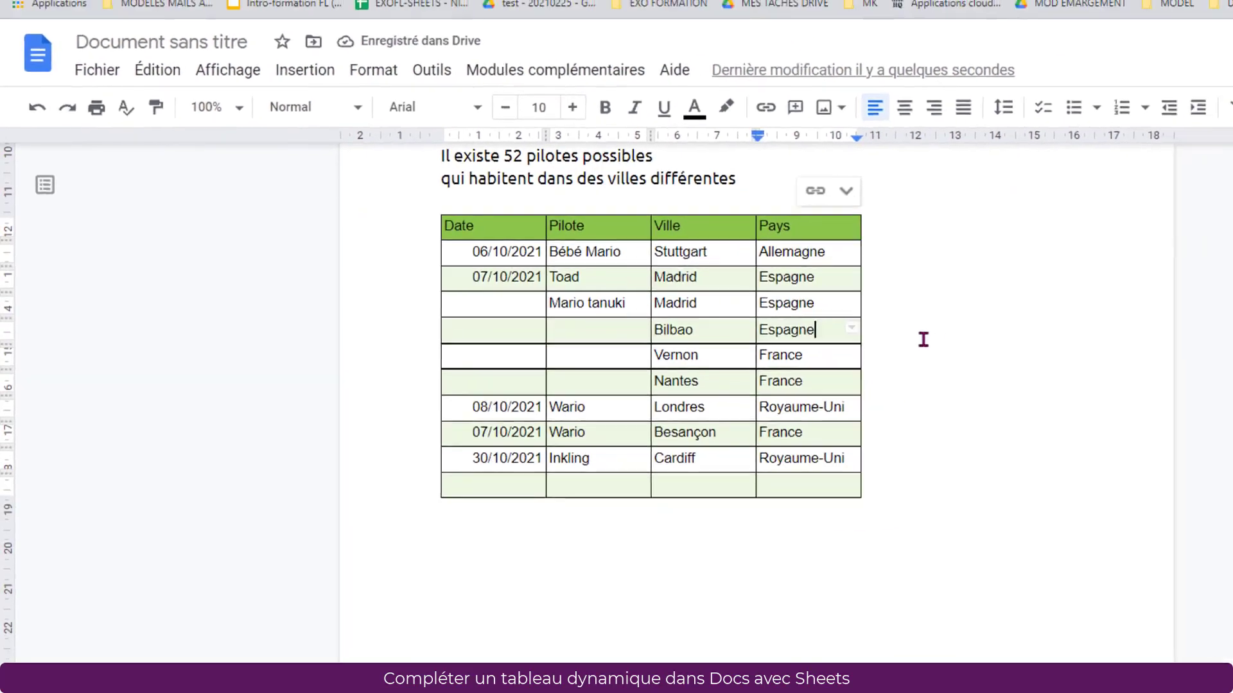